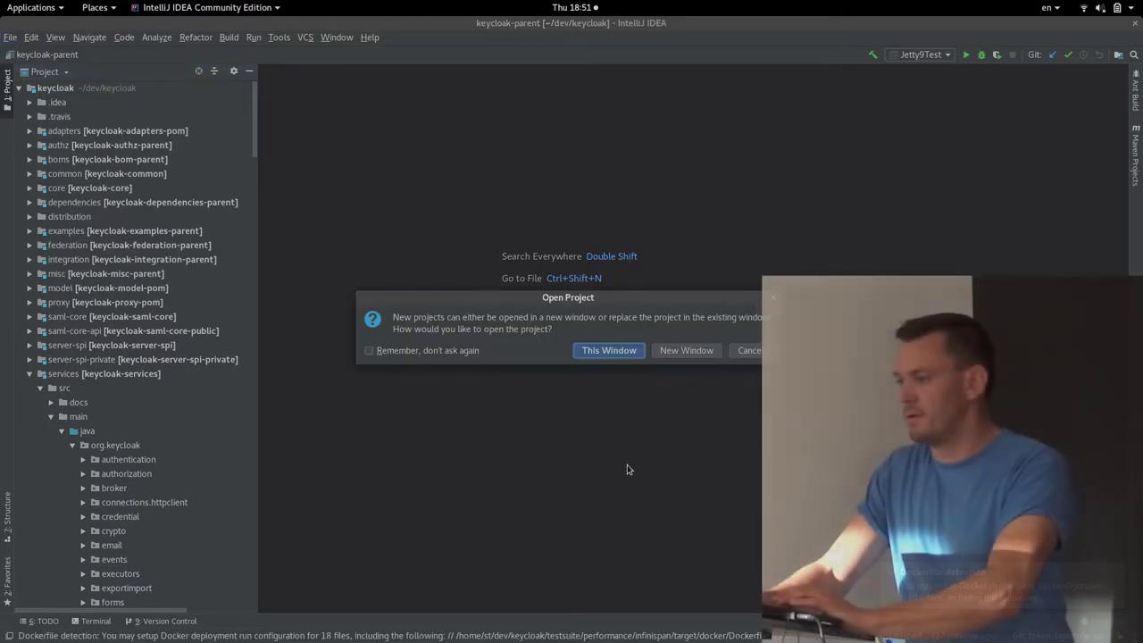
# Open the openshift-demo project in the current window, replacing the keycloak project
pyautogui.click(595, 357)
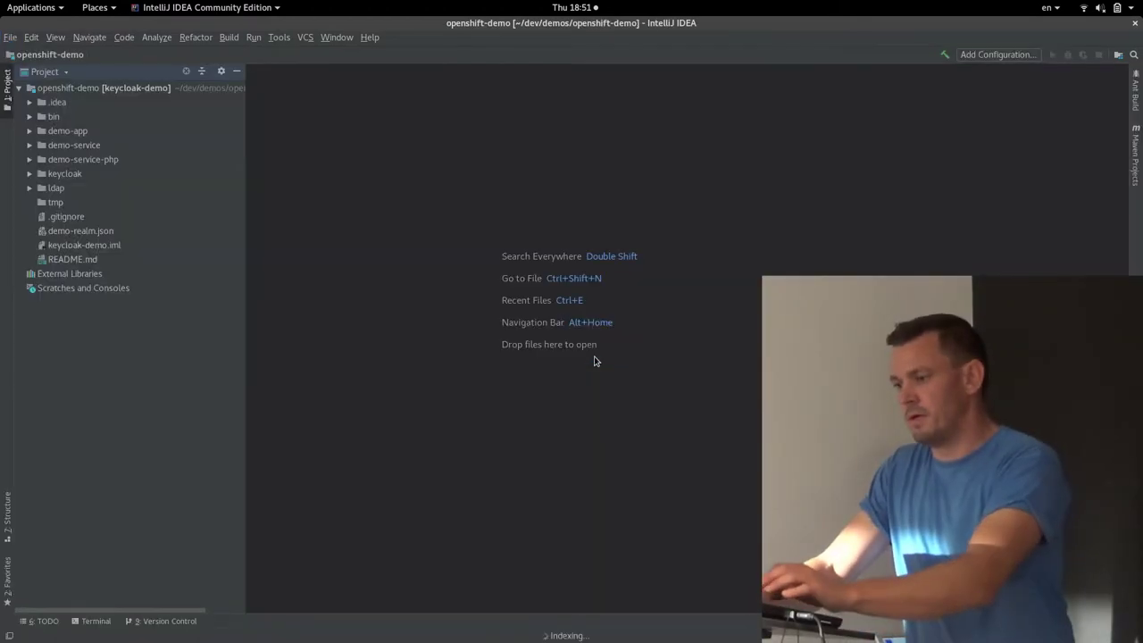
pyautogui.hotkey('alt', 'Tab')
pyautogui.hotkey('alt', 'Tab')
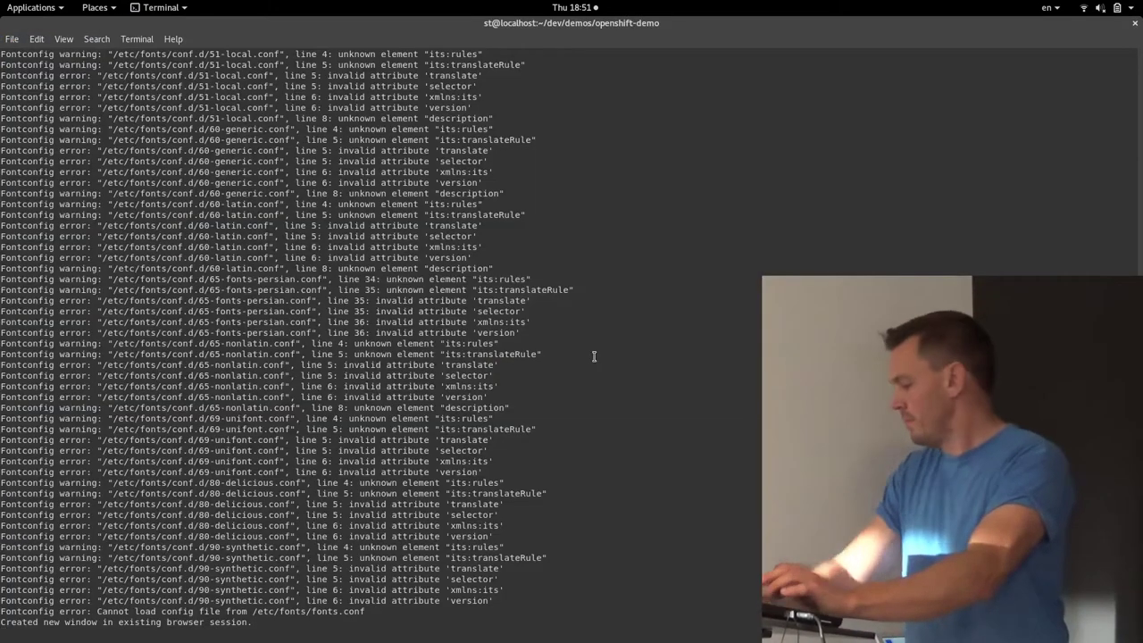
# Print bin/start-keycloak.sh with cat and enlarge the terminal font size
pyautogui.press('Return')
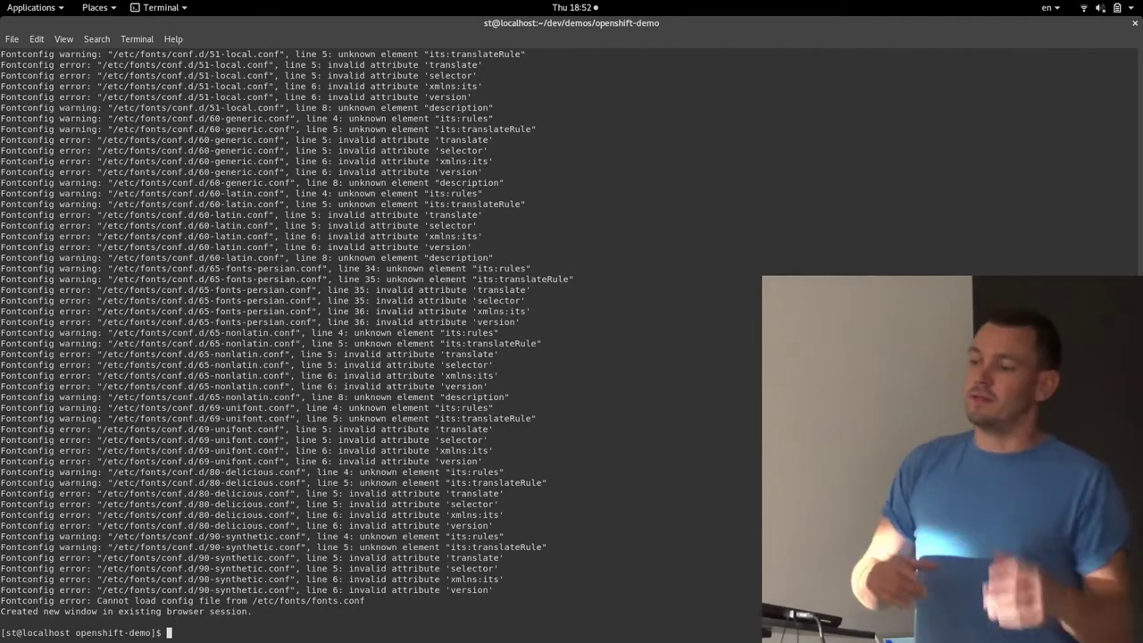
pyautogui.write('bin/sta')
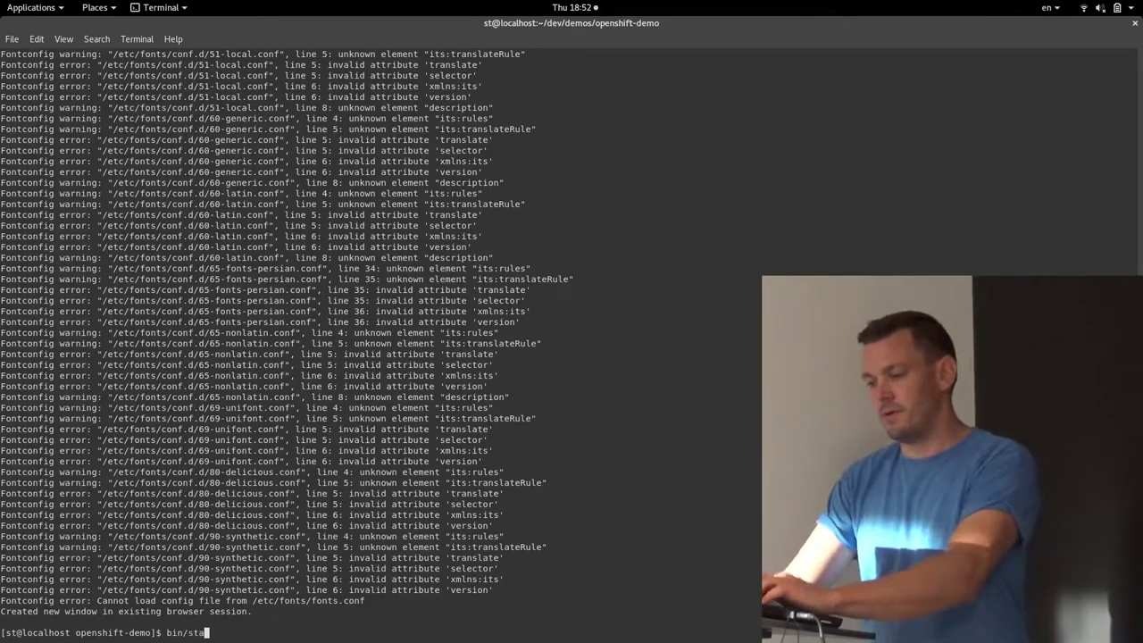
pyautogui.write('rt-ke')
pyautogui.press('Tab')
pyautogui.hotkey('ctrl', 'a')
pyautogui.write('cat')
pyautogui.press('Return')
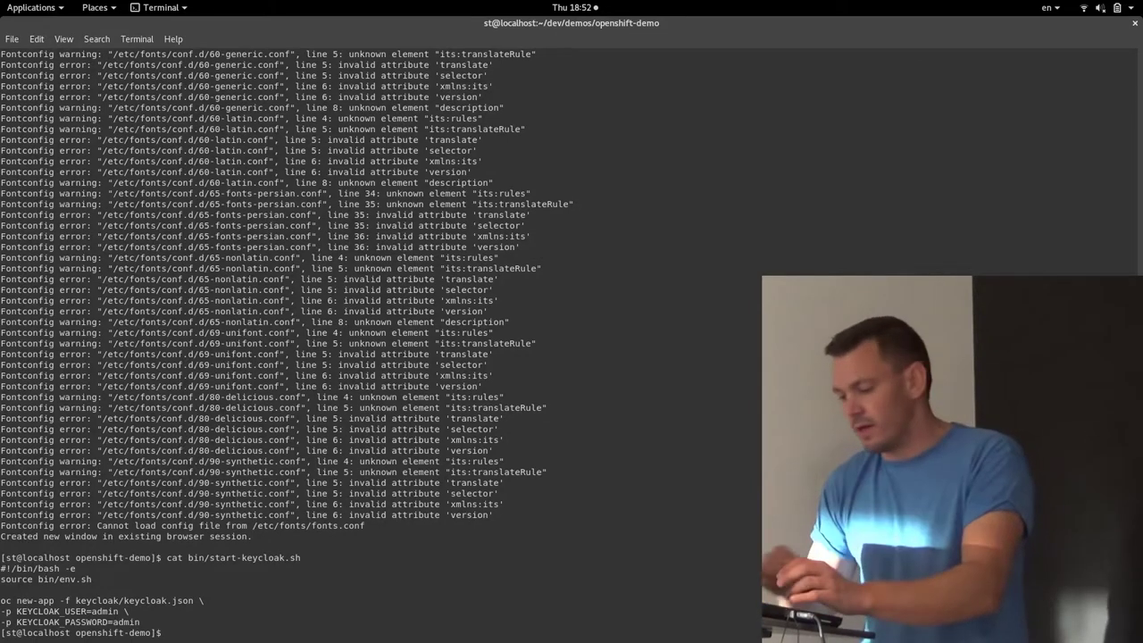
pyautogui.hotkey('ctrl', '+')
pyautogui.hotkey('ctrl', '+')
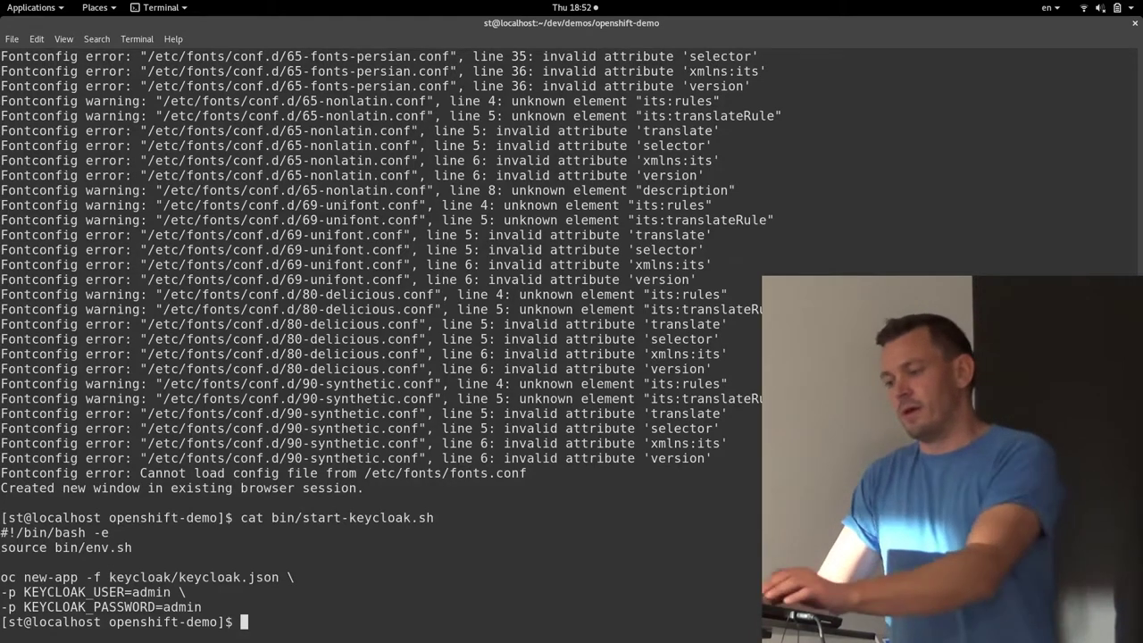
pyautogui.hotkey('alt', 'Tab')
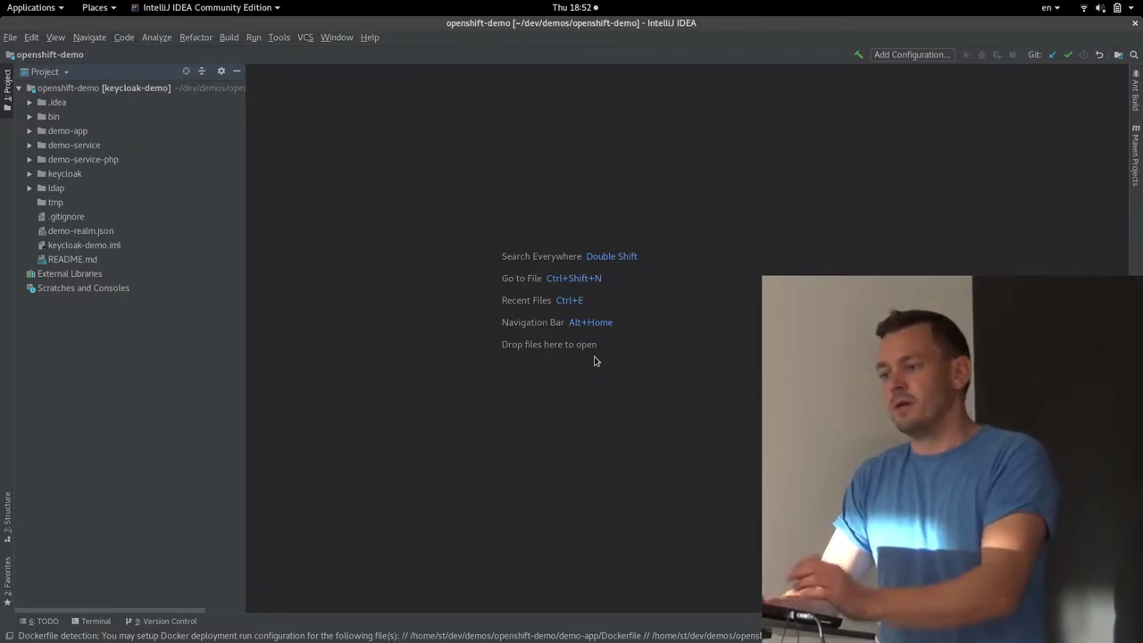
# Enter presentation mode and open keycloak/keycloak.json from the project tree
pyautogui.click(56, 37)
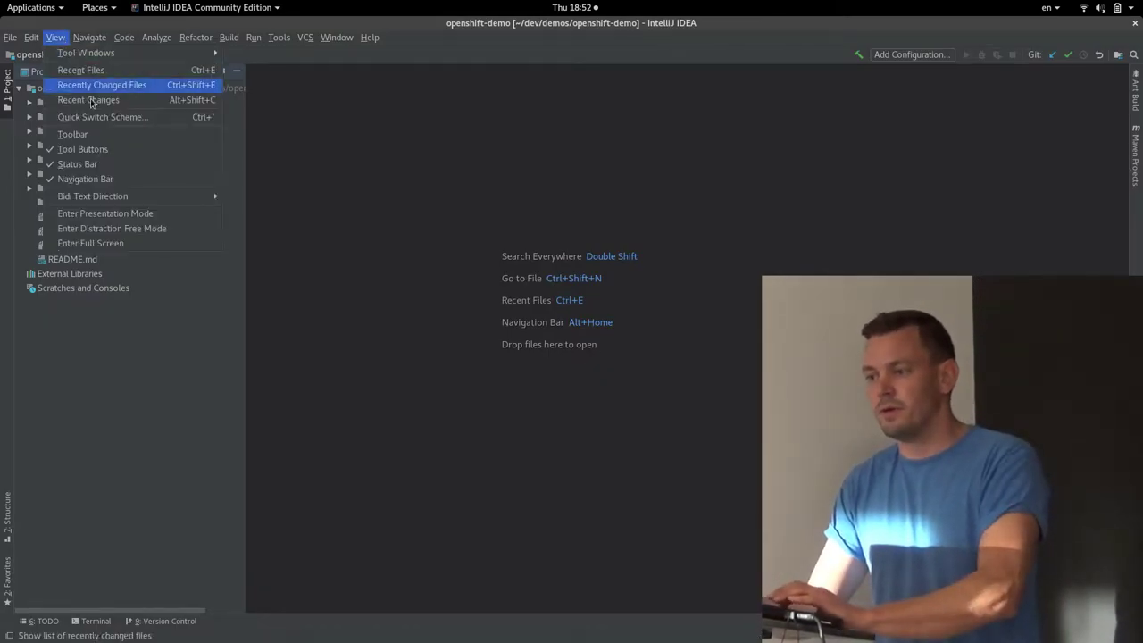
pyautogui.click(107, 217)
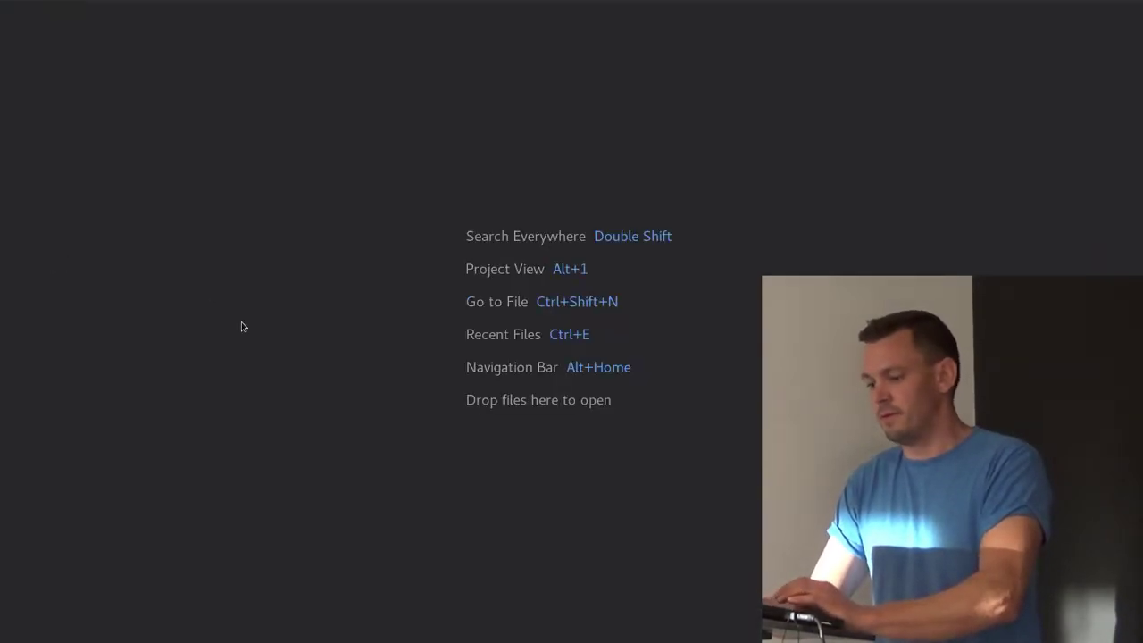
pyautogui.hotkey('alt', '1')
pyautogui.click(45, 143)
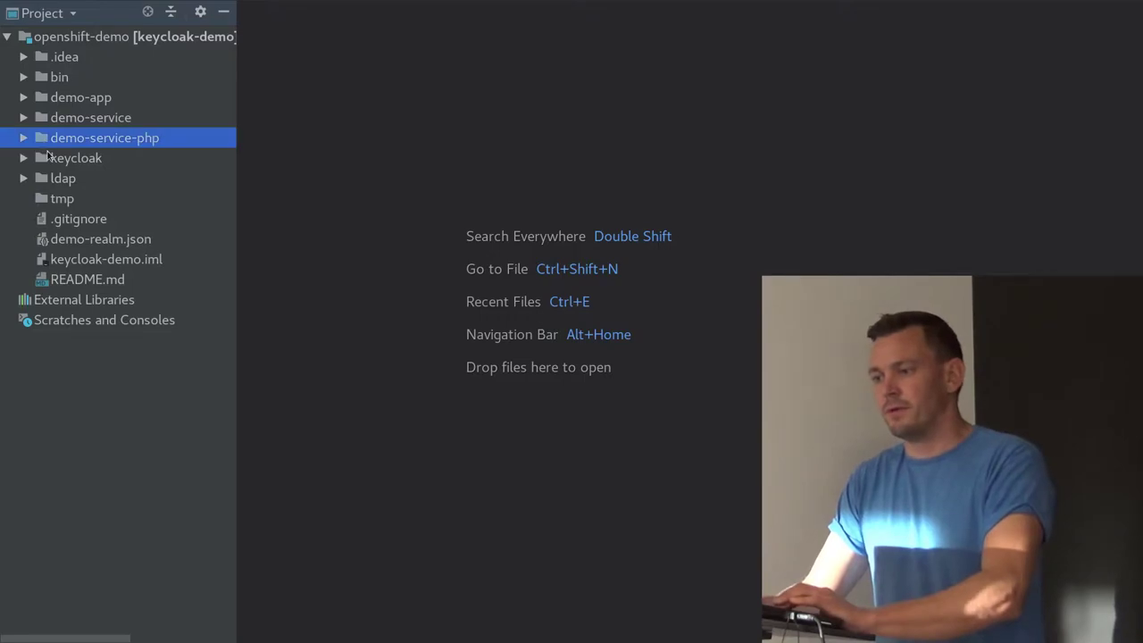
pyautogui.doubleClick(47, 157)
pyautogui.press('Down')
pyautogui.press('Return')
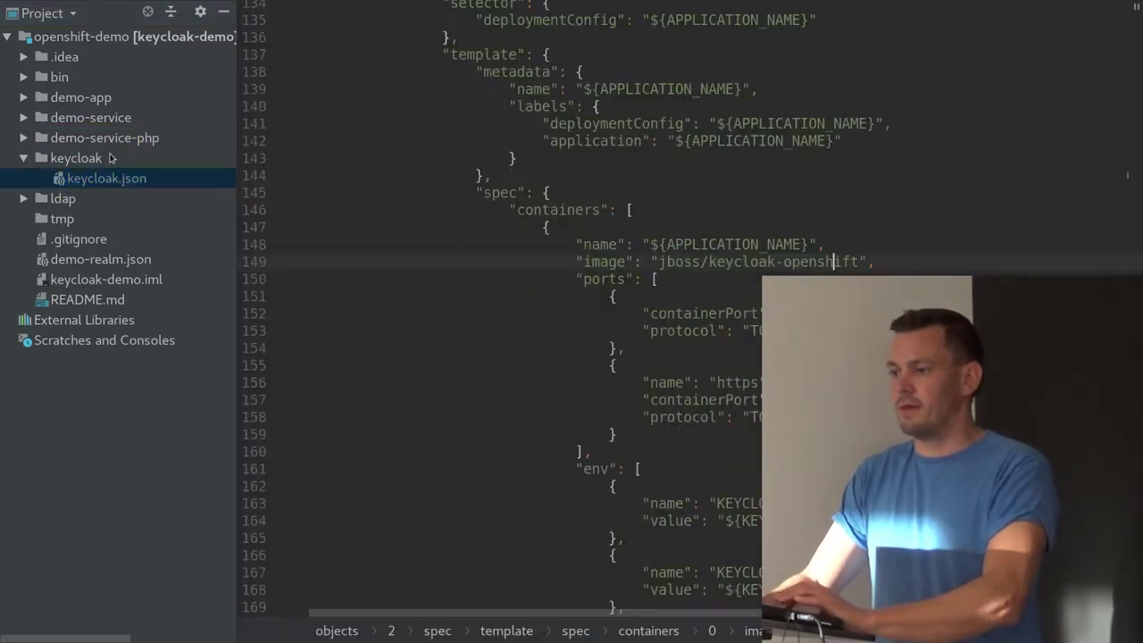
# Scroll through keycloak.json's parameters, Service, Route and DeploymentConfig
pyautogui.scroll(20, 426, 316)
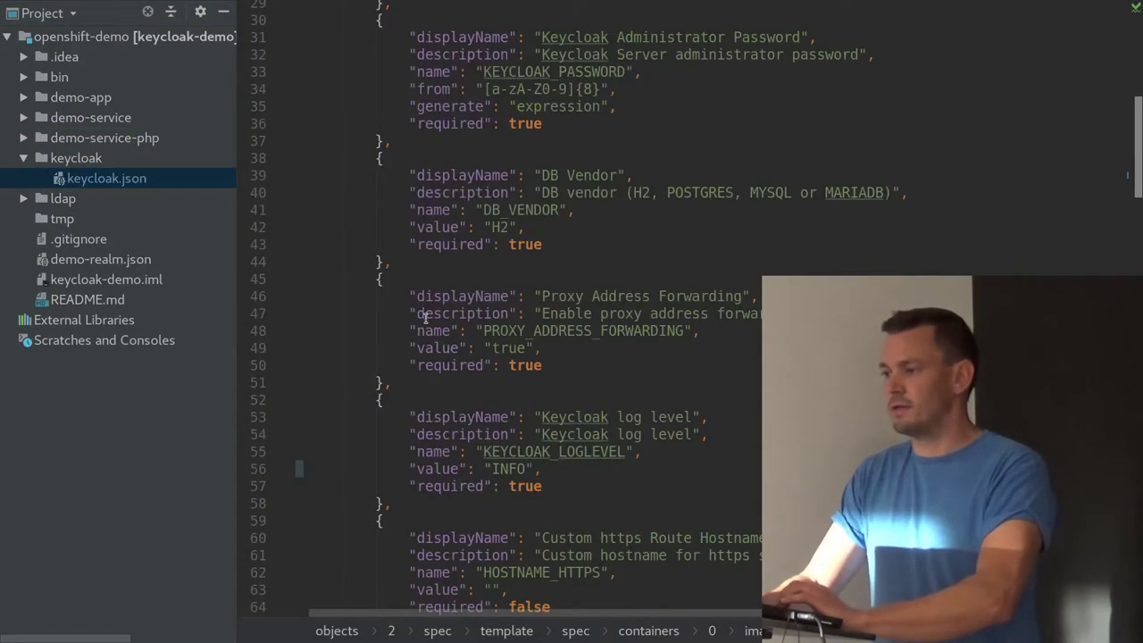
pyautogui.scroll(8, 426, 316)
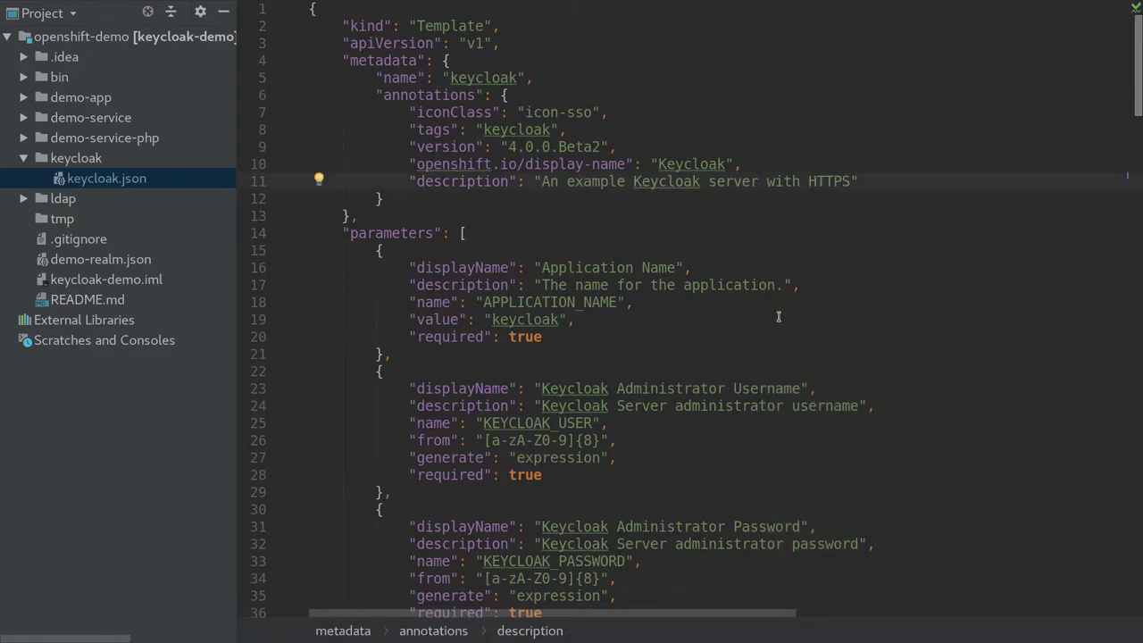
pyautogui.press('Down')
pyautogui.scroll(-3, 779, 316)
pyautogui.hscroll(2, 775, 311)
pyautogui.hscroll(-2, 775, 311)
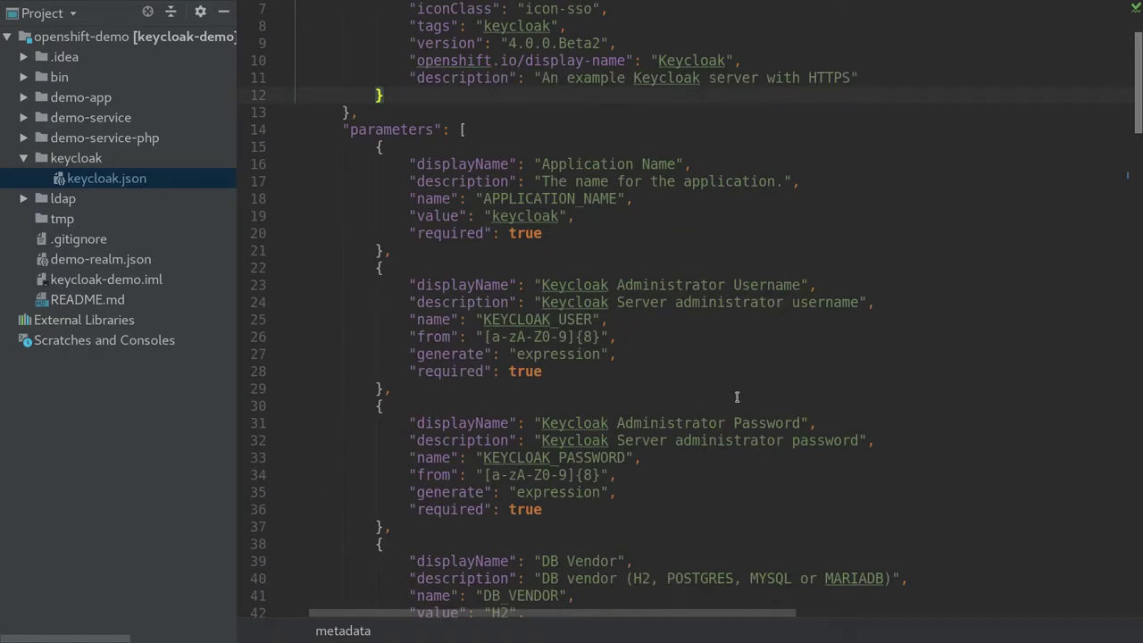
pyautogui.scroll(-5, 744, 395)
pyautogui.scroll(-4, 744, 395)
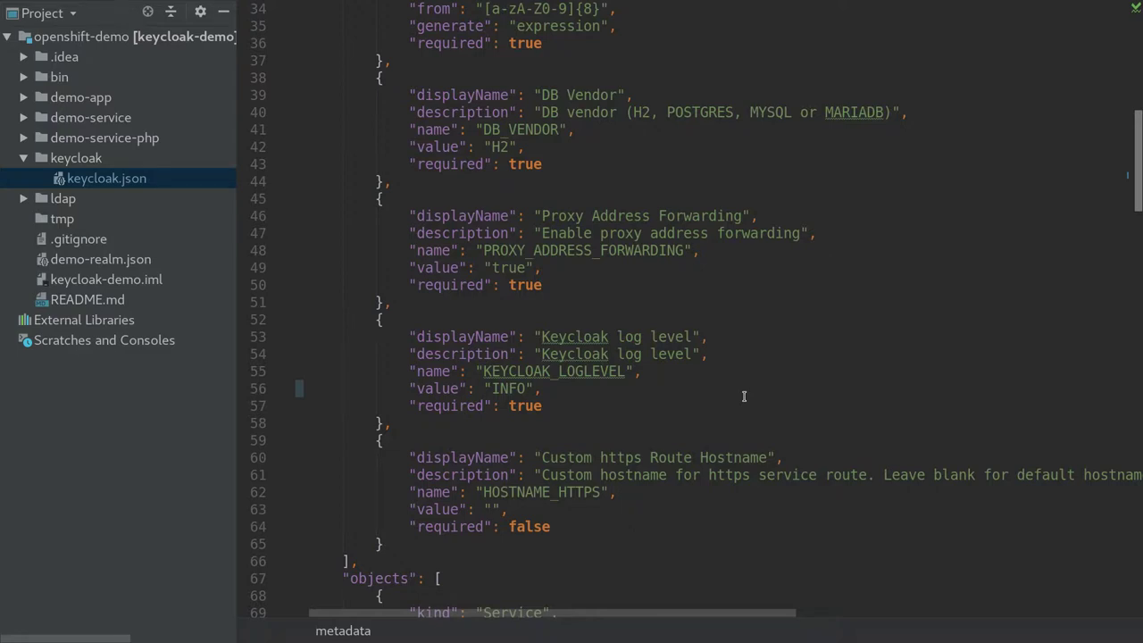
pyautogui.scroll(-10, 744, 396)
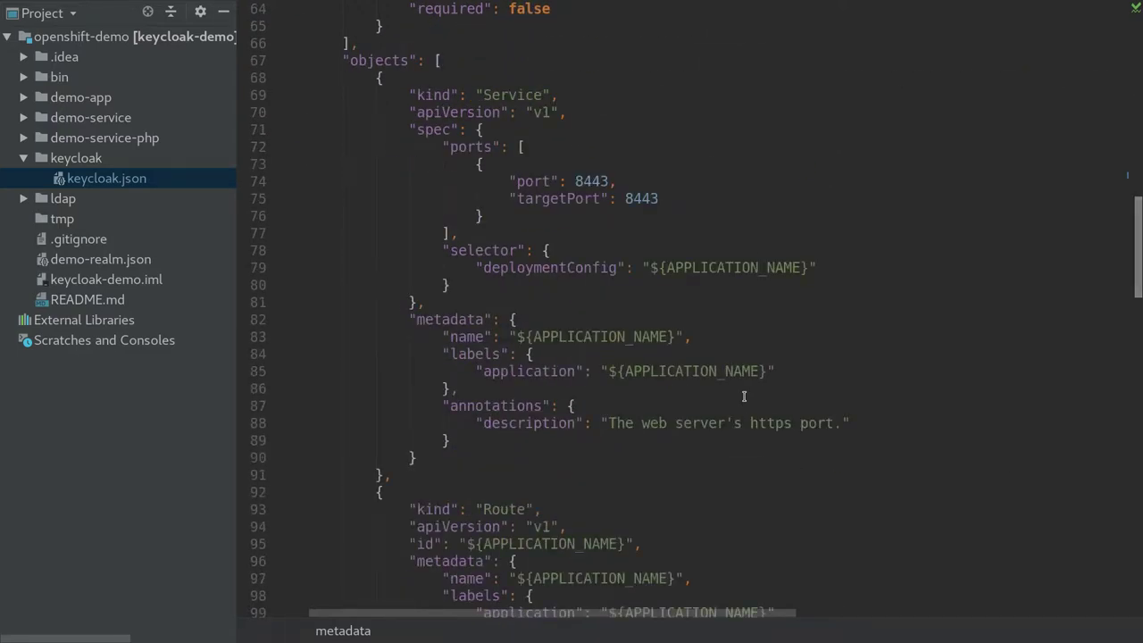
pyautogui.scroll(-7, 744, 396)
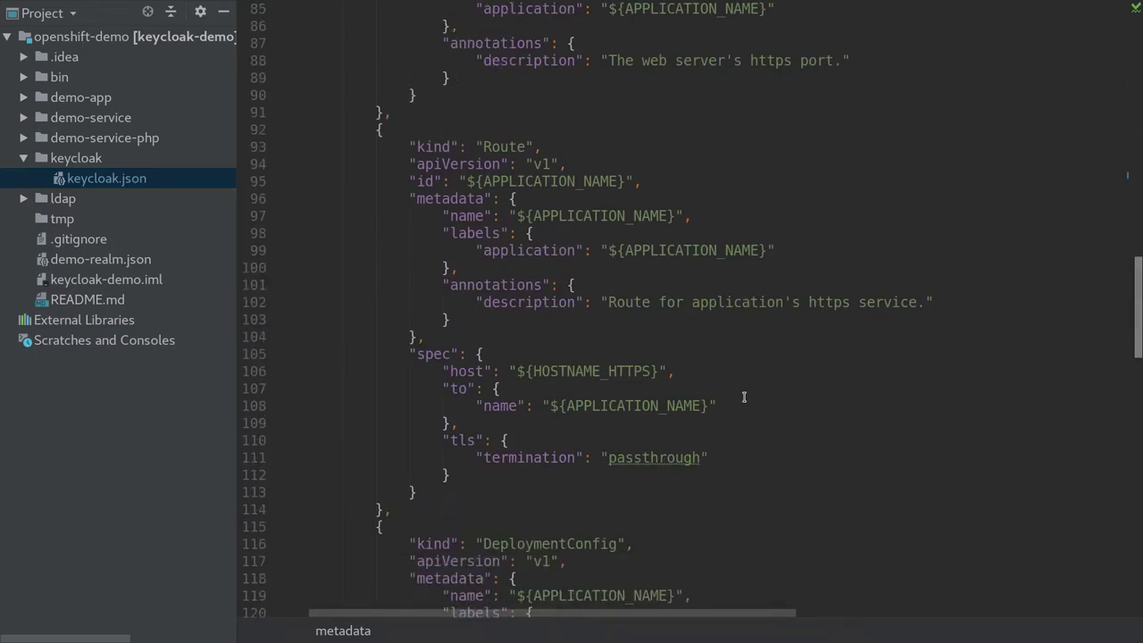
pyautogui.scroll(8, 743, 396)
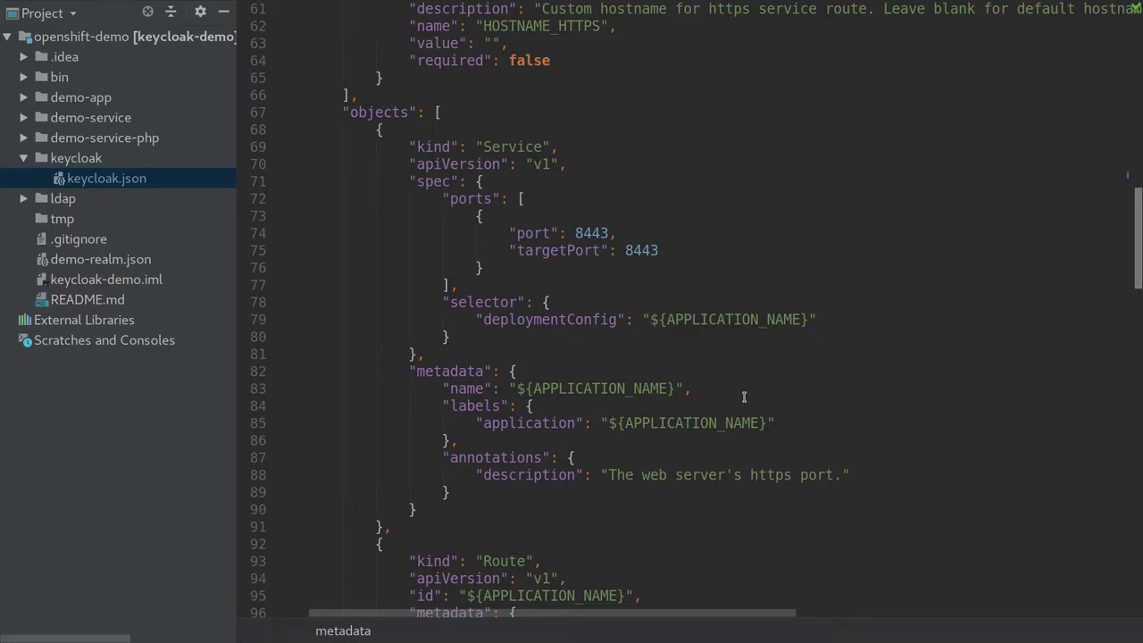
pyautogui.scroll(-19, 744, 396)
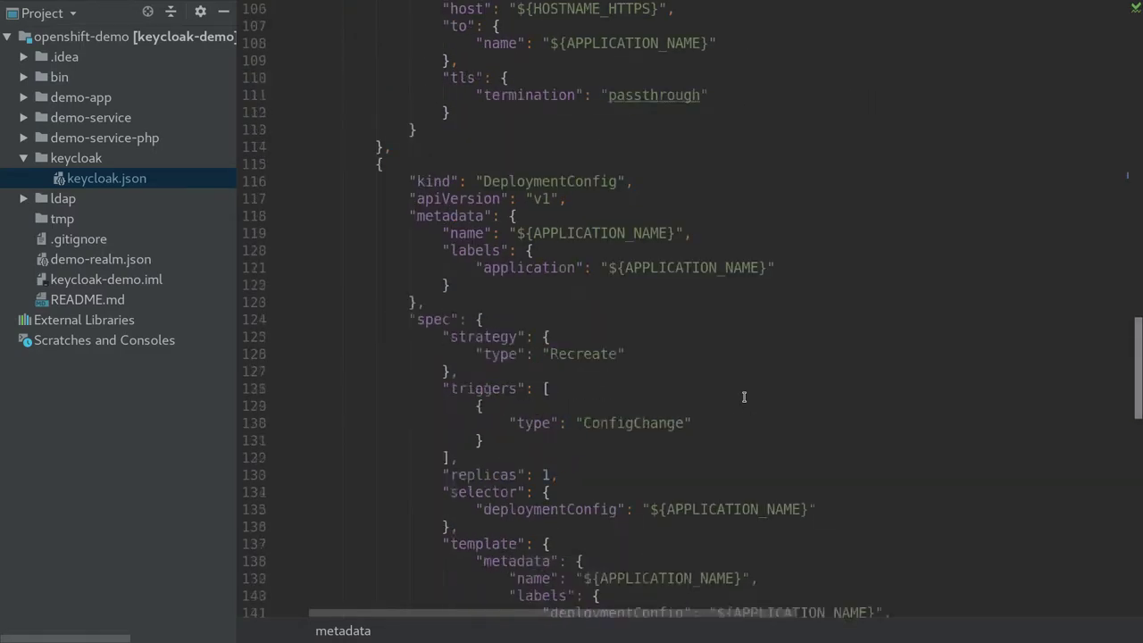
pyautogui.hotkey('alt', 'Tab')
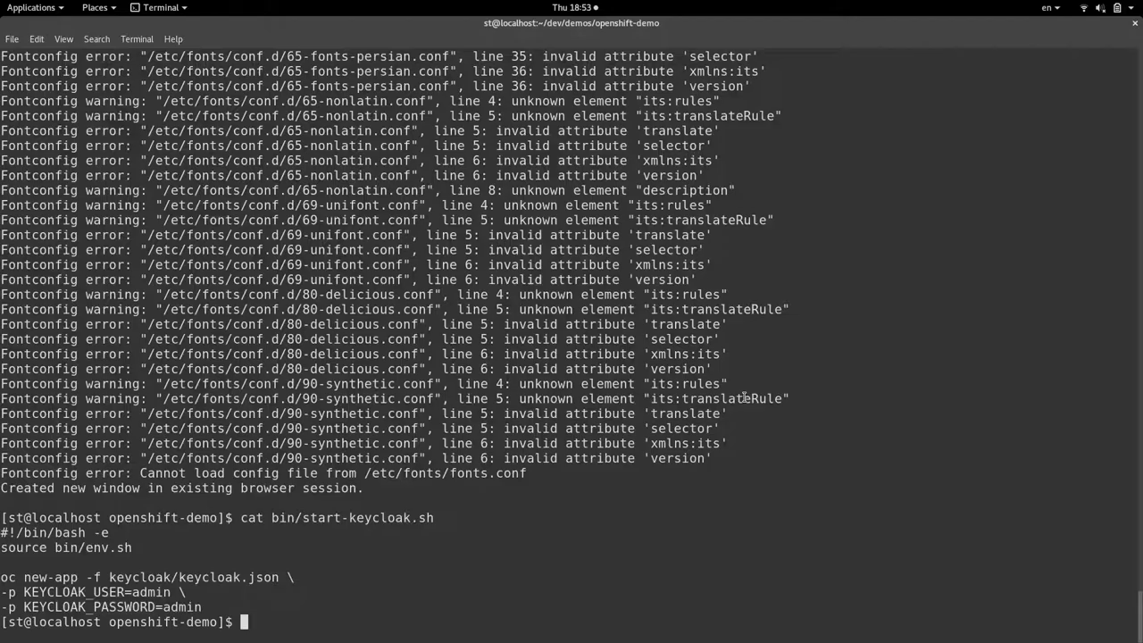
# Run bin/start-keycloak.sh, which fails because the keycloak resources already exist
pyautogui.write('bin/s')
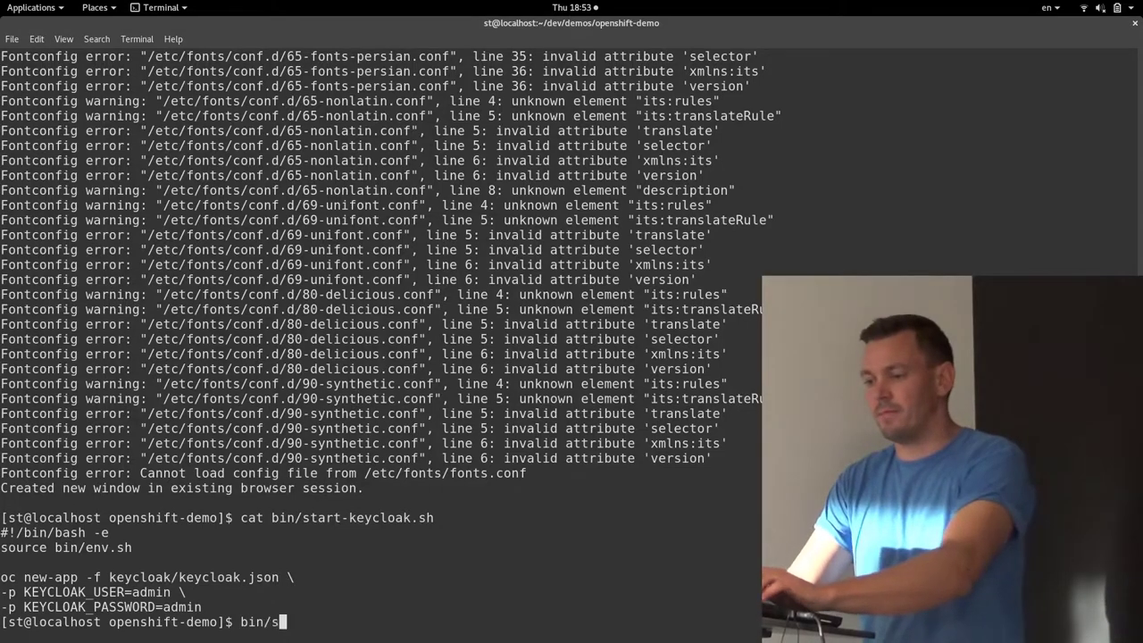
pyautogui.write('tart-k')
pyautogui.press('Tab')
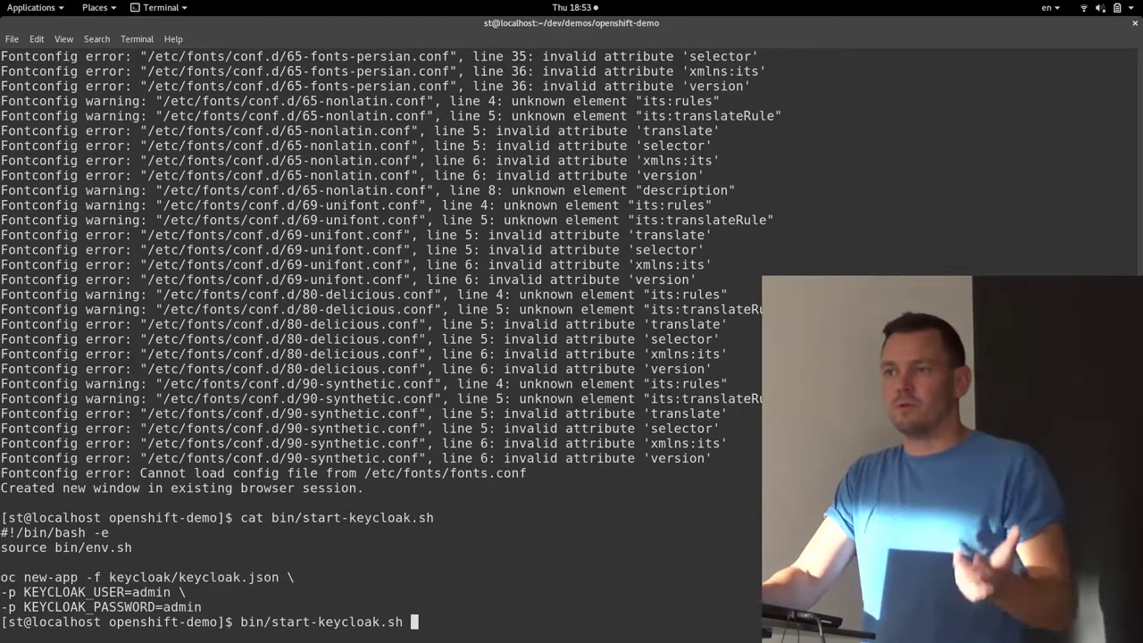
pyautogui.press('Return')
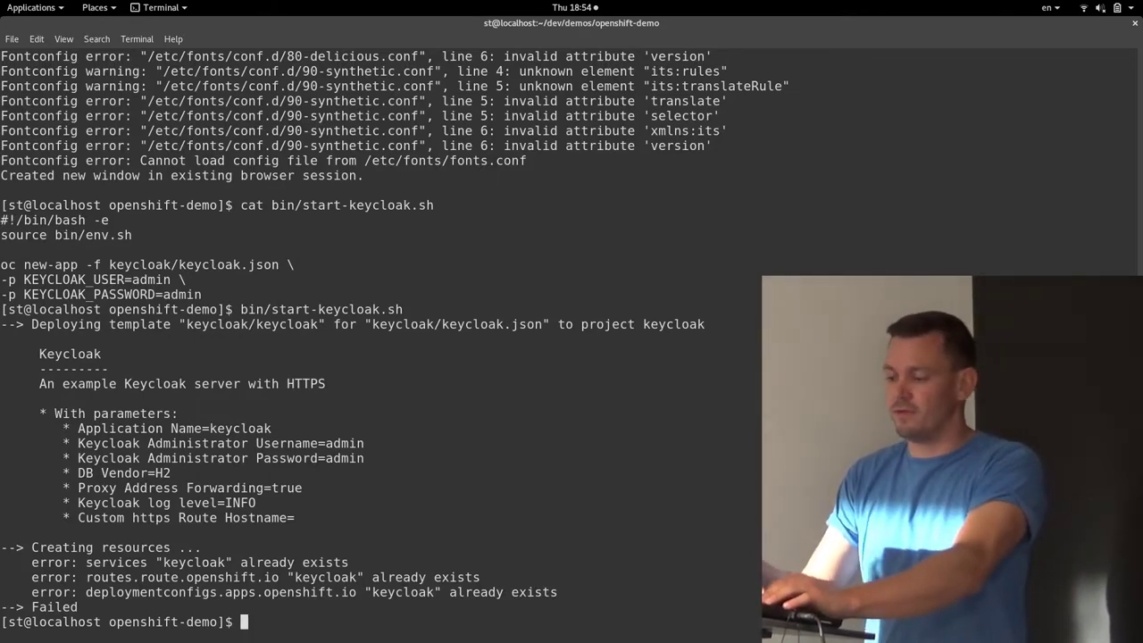
# Run minishift console to open the OpenShift web console in the browser
pyautogui.hotkey('alt', 'Tab')
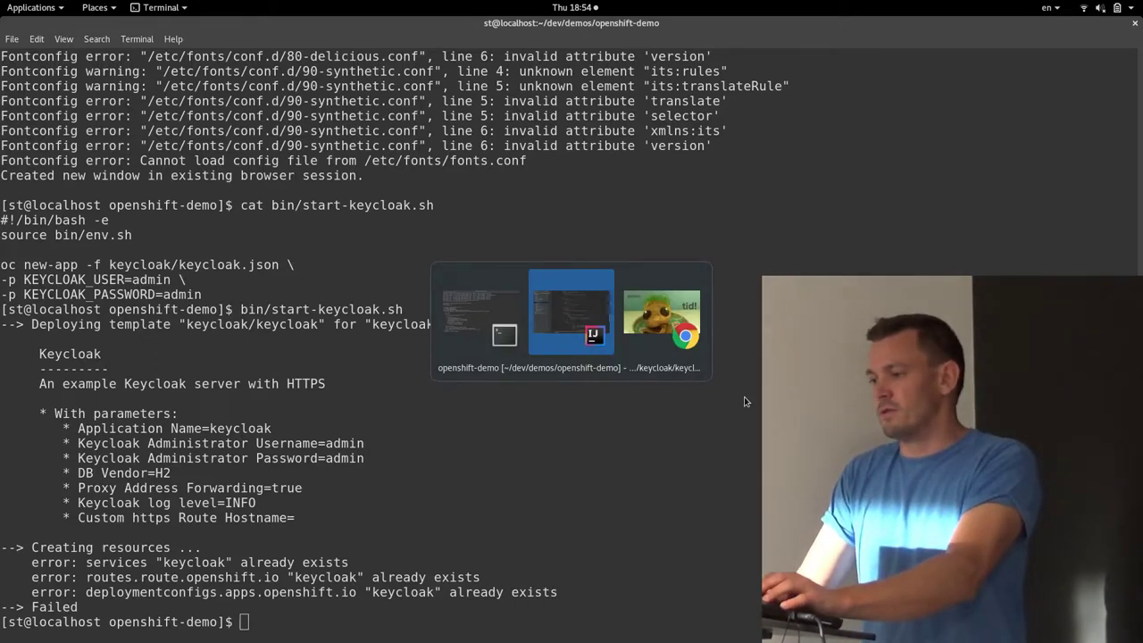
pyautogui.hotkey('alt', 'Tab')
pyautogui.hotkey('alt', 'Tab')
pyautogui.write('minishift cos')
pyautogui.press('BackSpace')
pyautogui.write('nsole')
pyautogui.press('Return')
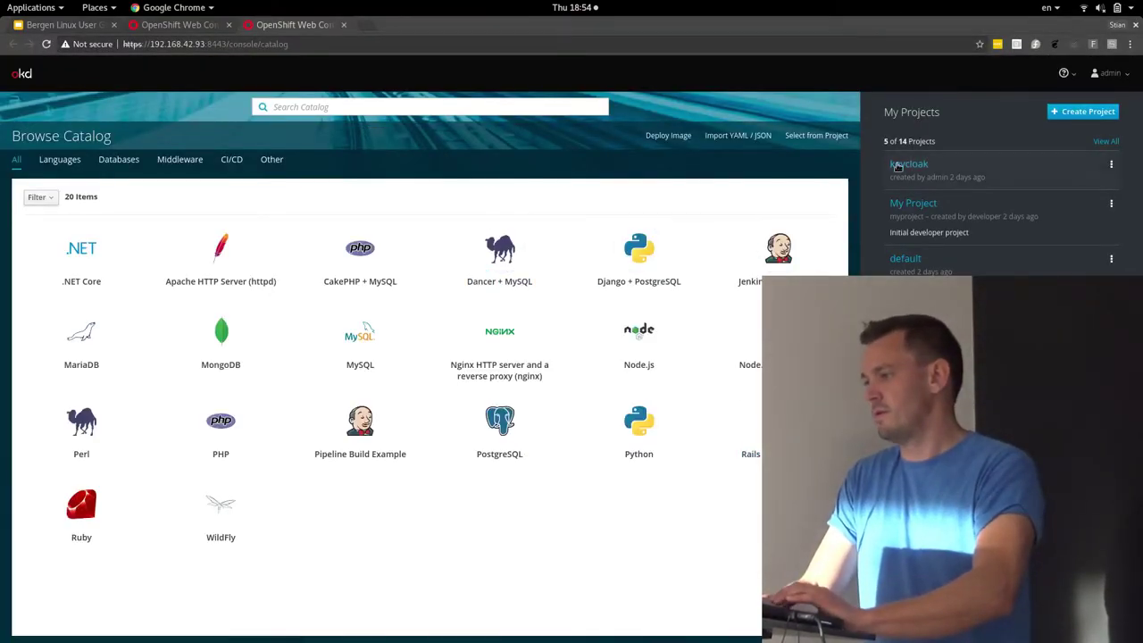
# Show keycloak deployment #1's log, which reports pods exceeding the 600-second timeout
pyautogui.click(896, 169)
pyautogui.click(205, 234)
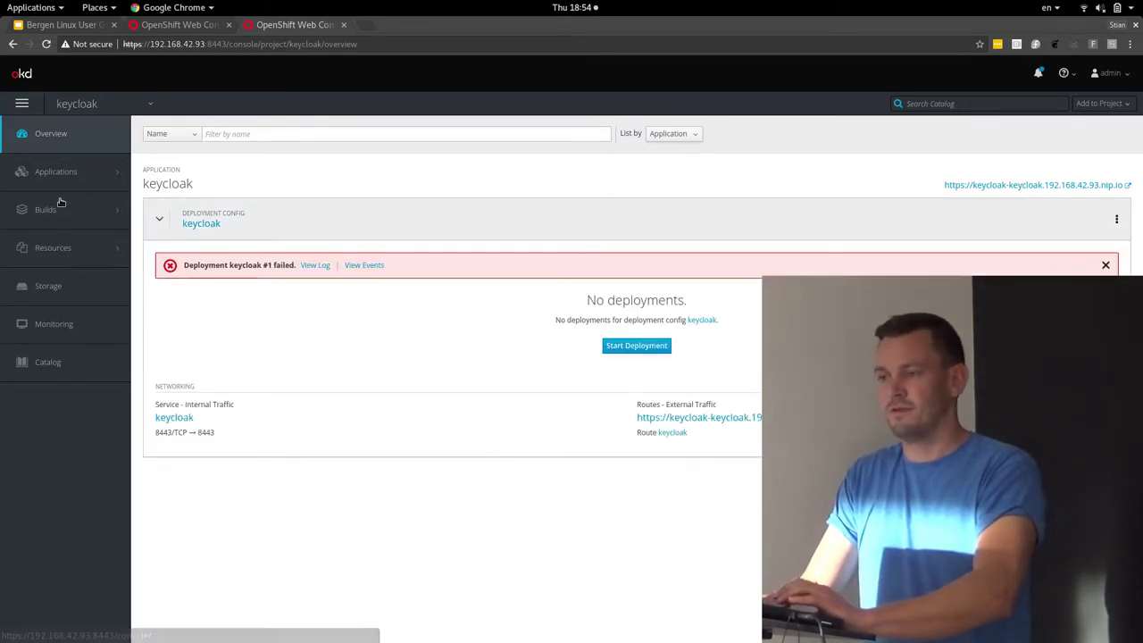
pyautogui.moveTo(57, 171)
pyautogui.click(165, 156)
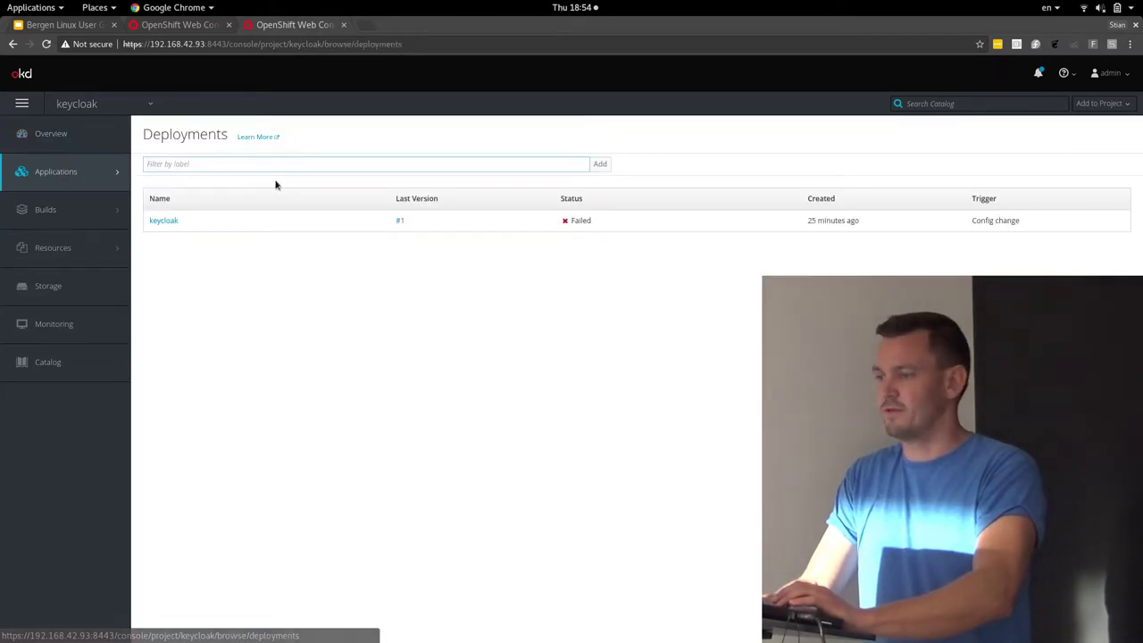
pyautogui.click(163, 221)
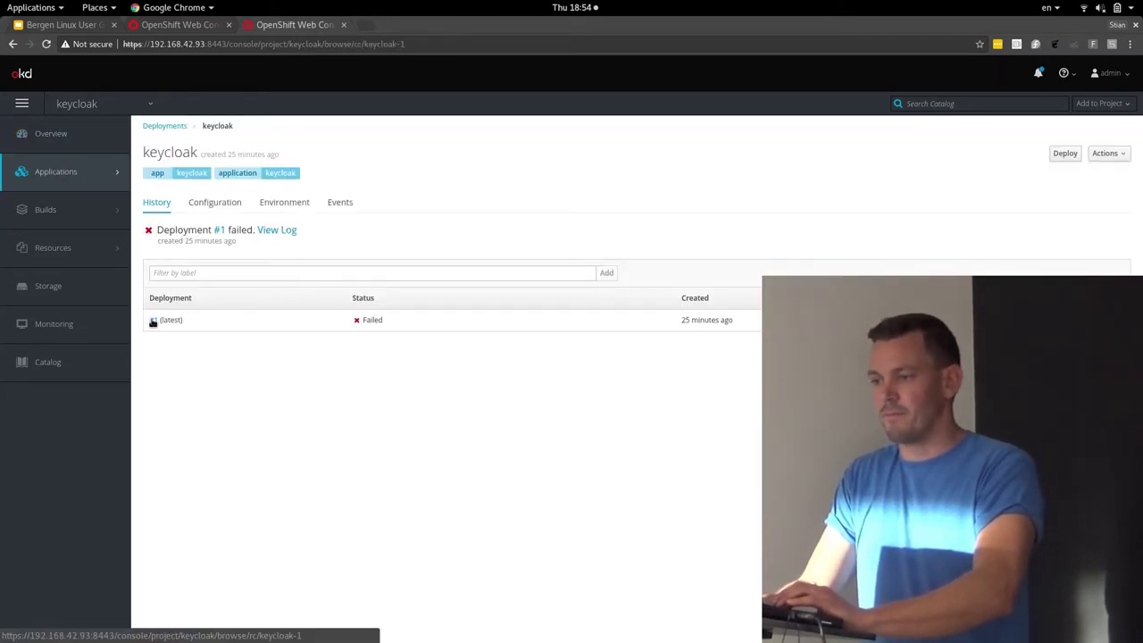
pyautogui.click(152, 320)
pyautogui.click(264, 198)
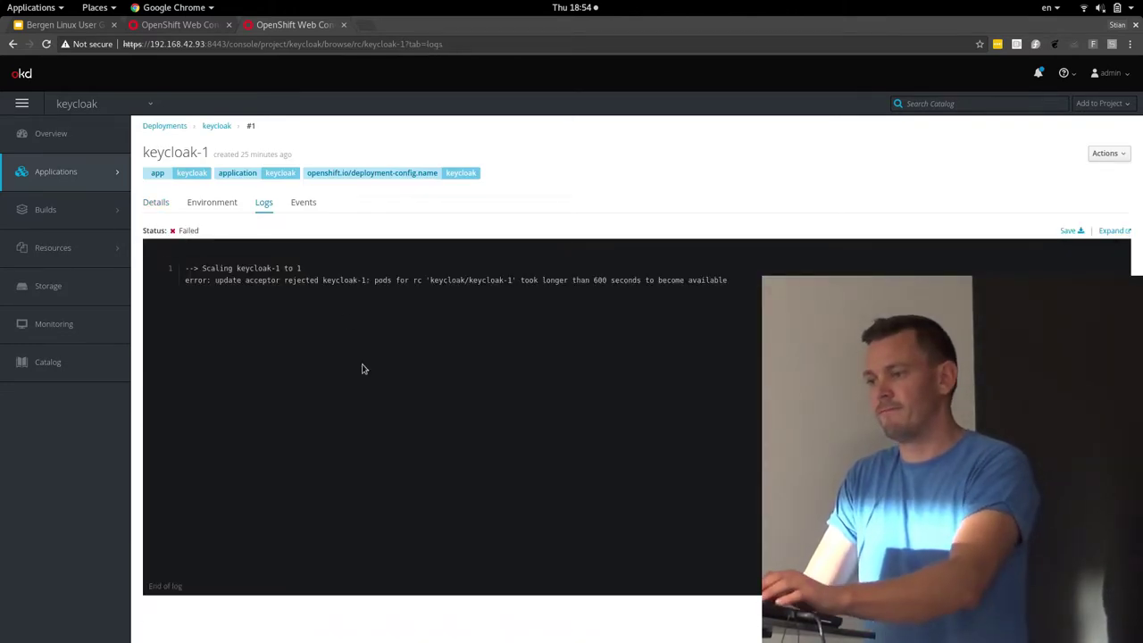
pyautogui.hotkey('alt', 'Tab')
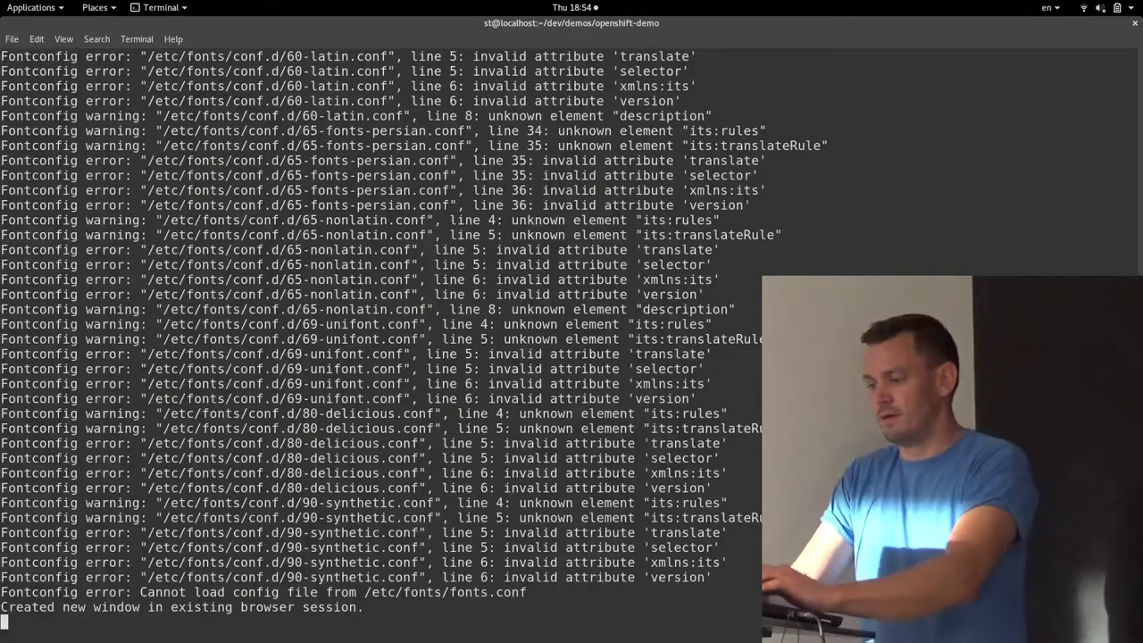
# Run bin/stop-keycloak.sh to delete the keycloak resources, then rerun bin/start-keycloak.sh
pyautogui.write('b')
pyautogui.press('Return')
pyautogui.write('bin/stop-keycloak.sh')
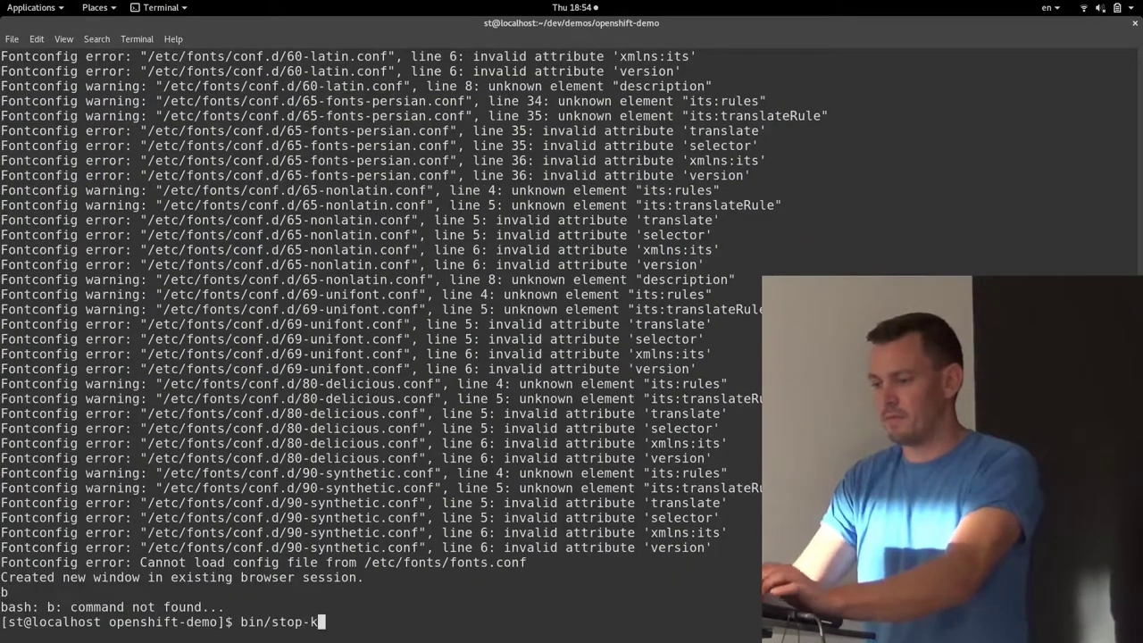
pyautogui.press('Return')
pyautogui.write('bin/sta')
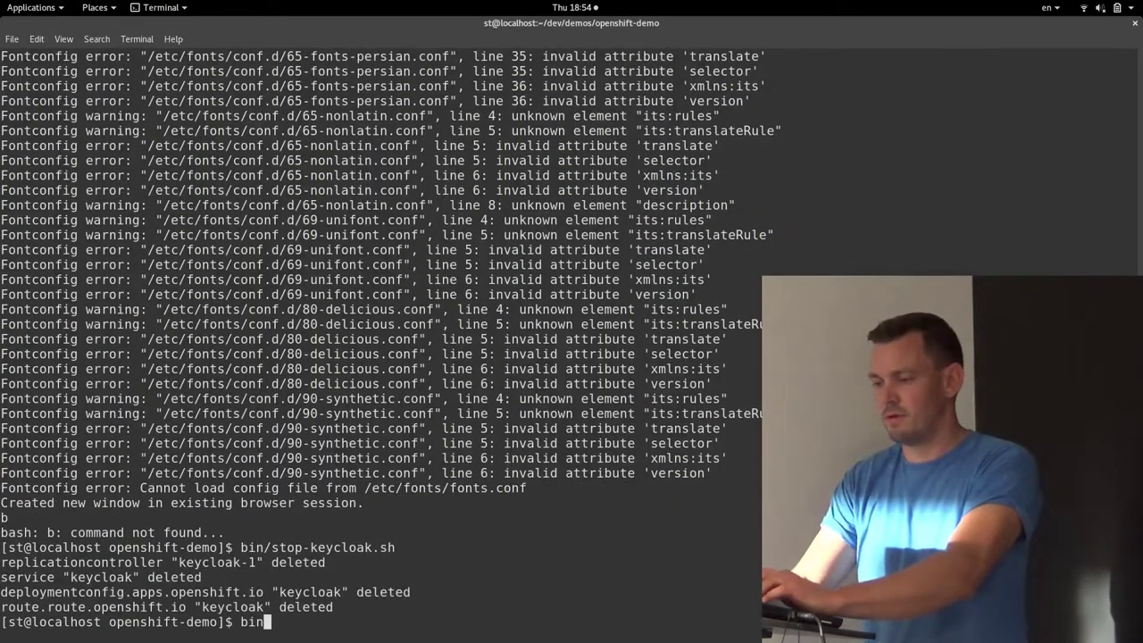
pyautogui.write('rt-keycloak.sh')
pyautogui.press('Return')
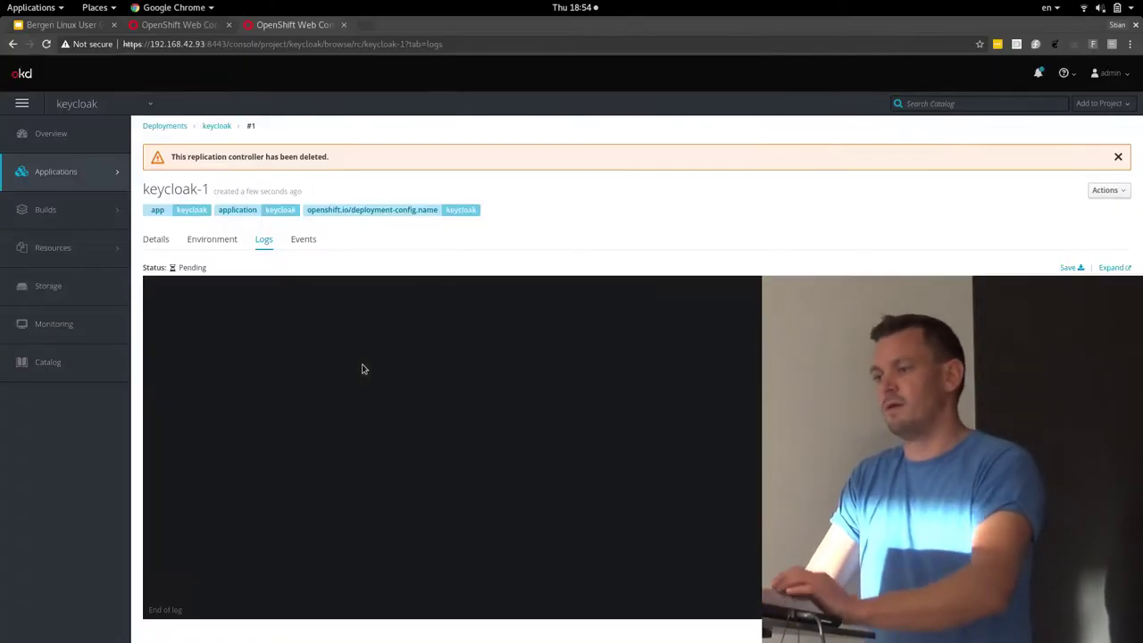
# Check the keycloak project overview showing keycloak #1's Recreate deployment running
pyautogui.click(43, 138)
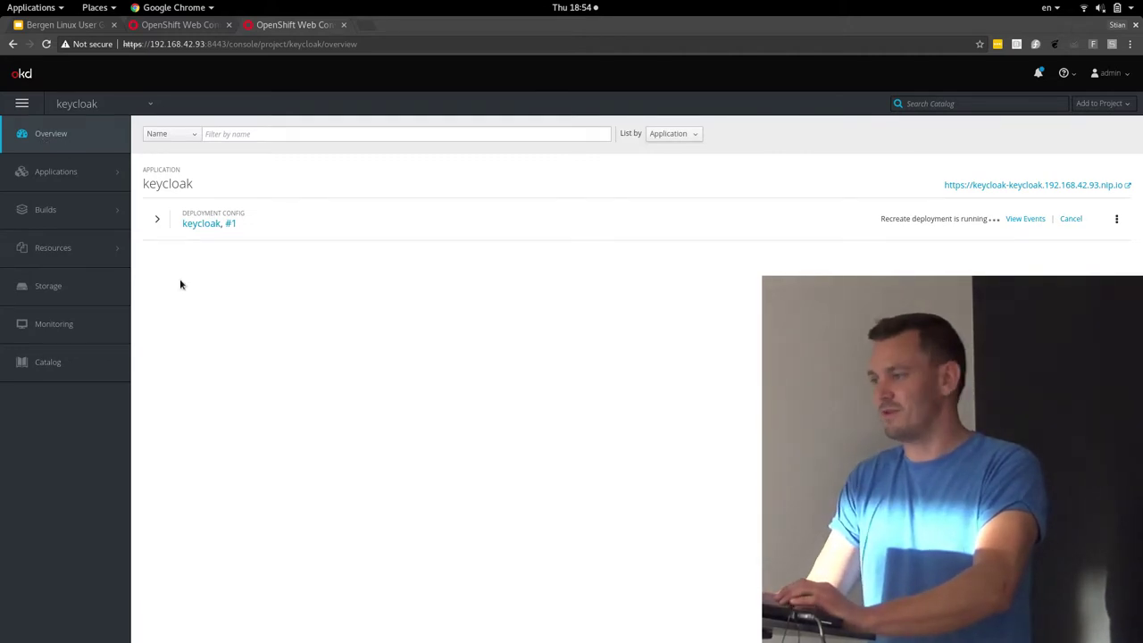
pyautogui.hotkey('alt', 'Tab')
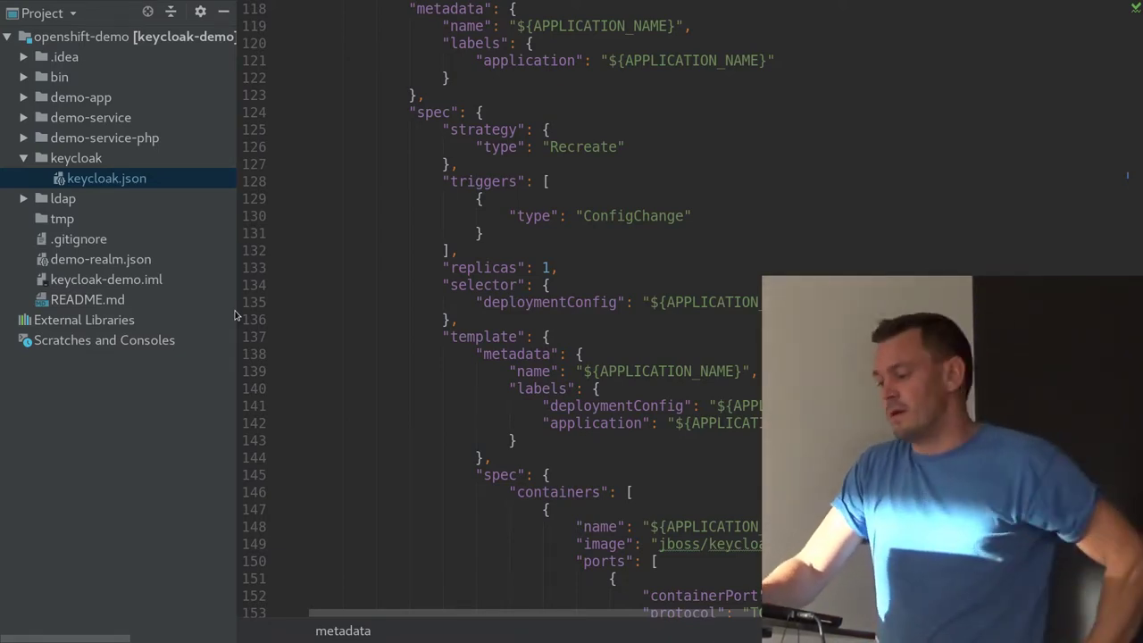
# Open demo-service/app.js and scroll through its public, secured and admin routes
pyautogui.press('pageup')
pyautogui.press('pageup')
pyautogui.press('pageup')
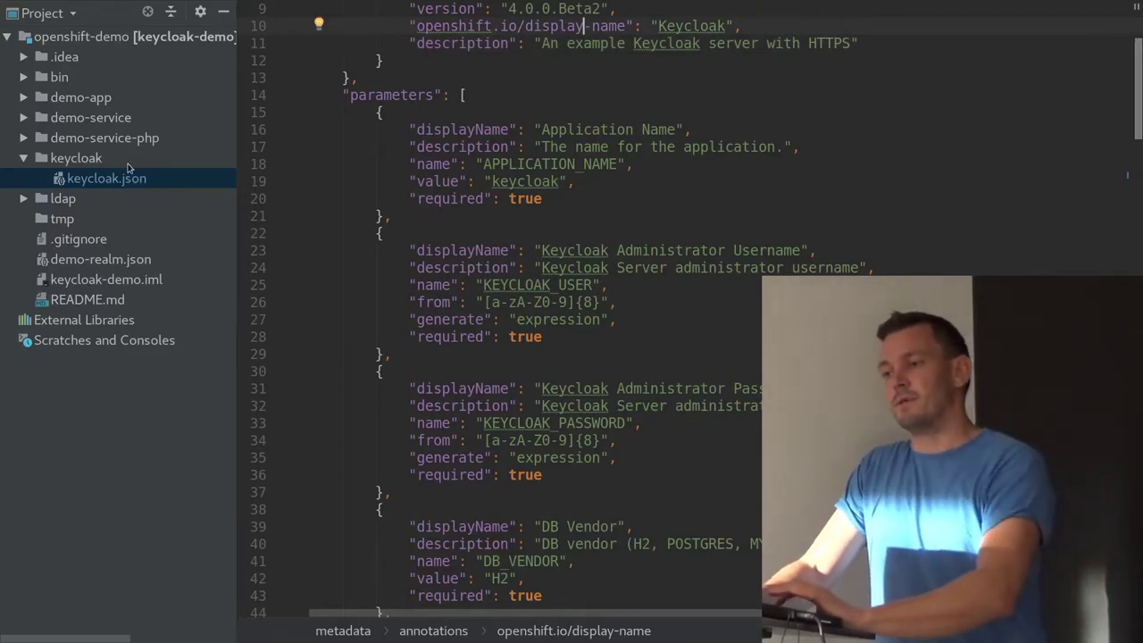
pyautogui.doubleClick(87, 123)
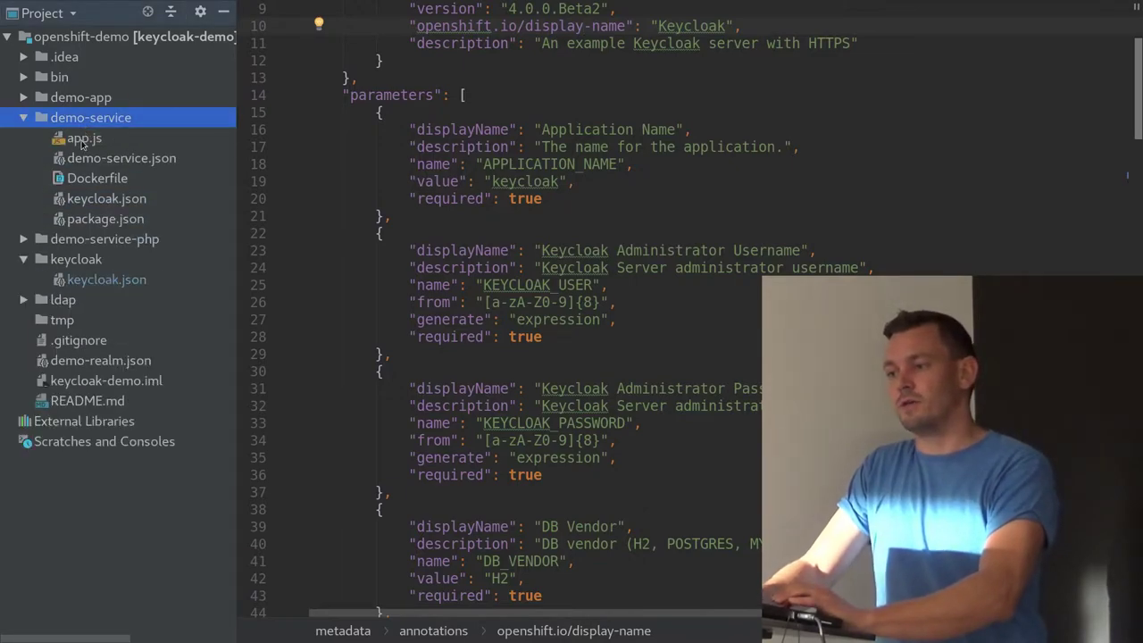
pyautogui.doubleClick(82, 140)
pyautogui.scroll(9, 450, 368)
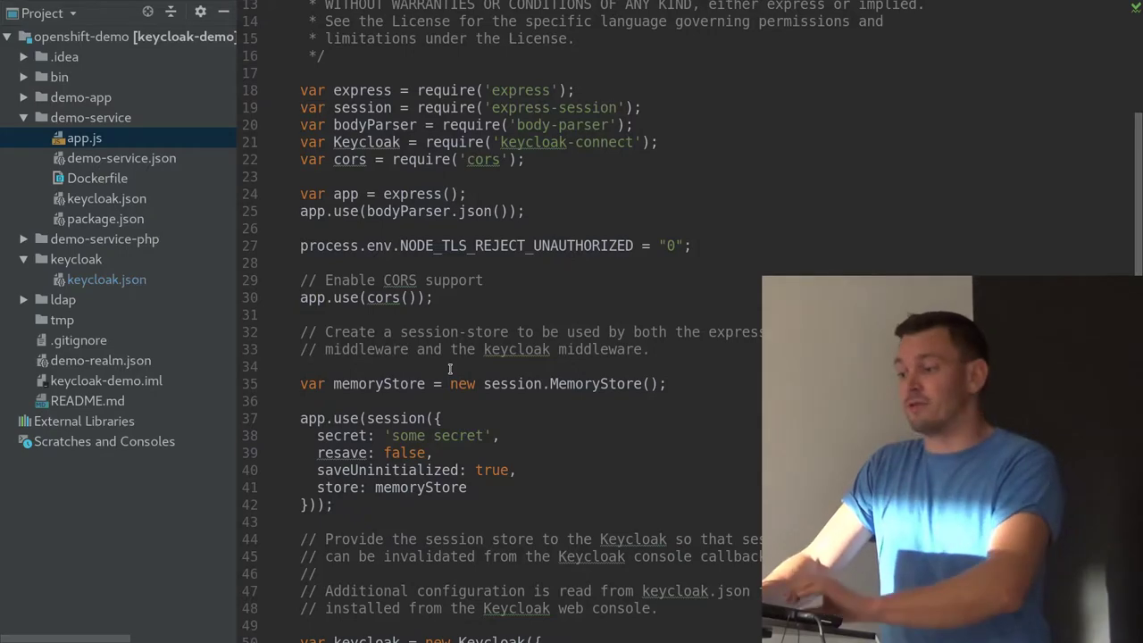
pyautogui.scroll(-10, 450, 368)
pyautogui.click(450, 394)
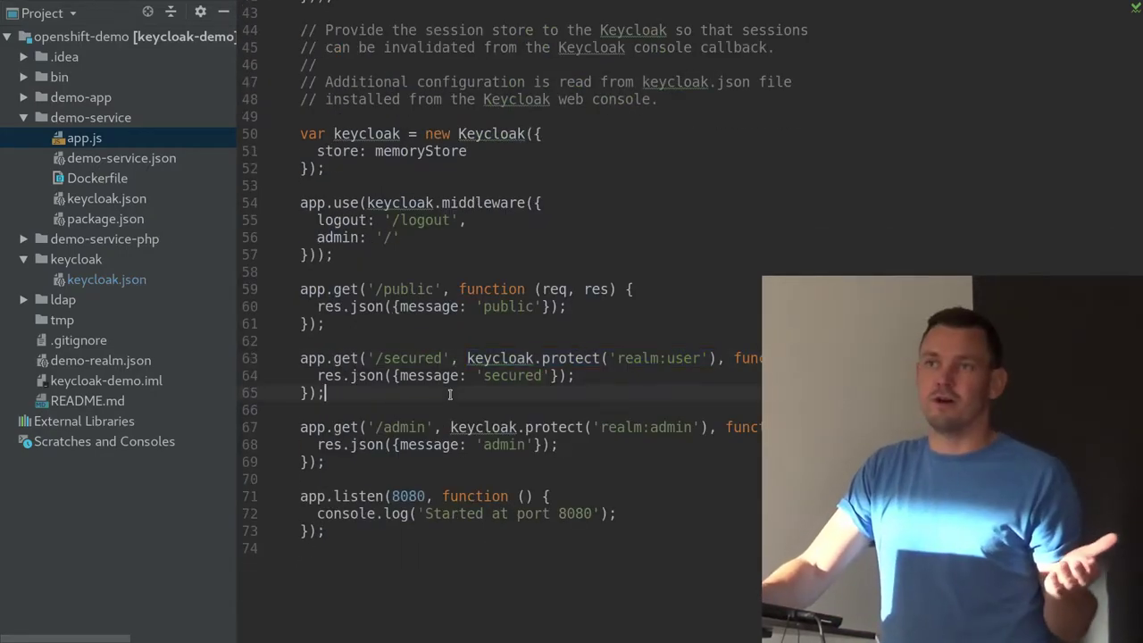
# Highlight the keycloak.protect('realm:user') guard on the /secured route
pyautogui.doubleClick(404, 288)
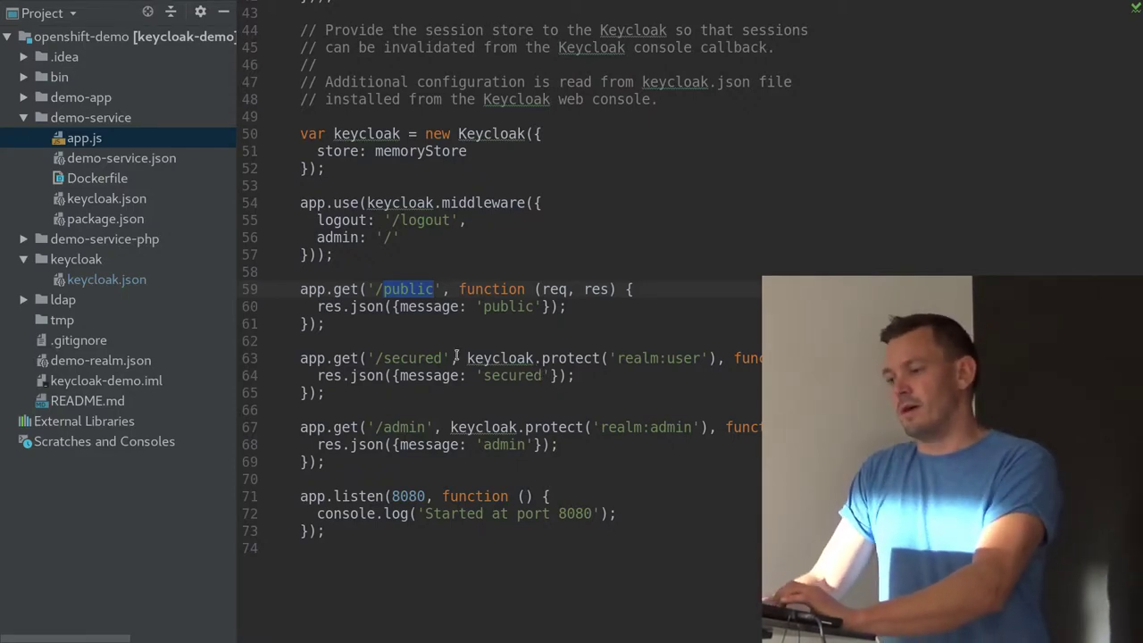
pyautogui.scroll(10, 455, 358)
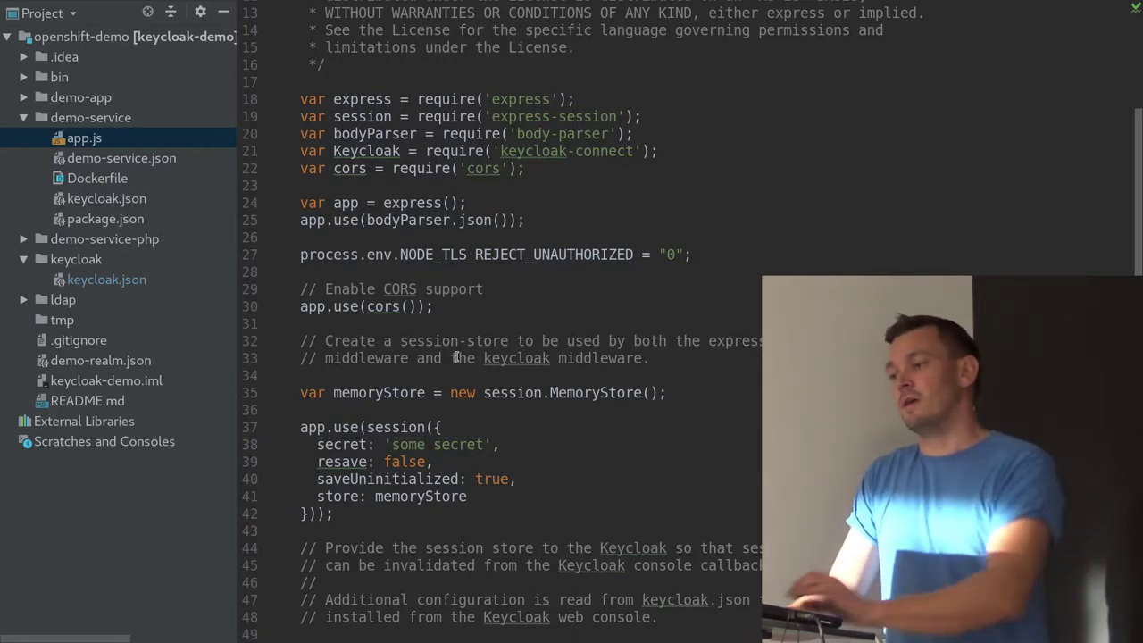
pyautogui.scroll(1, 455, 358)
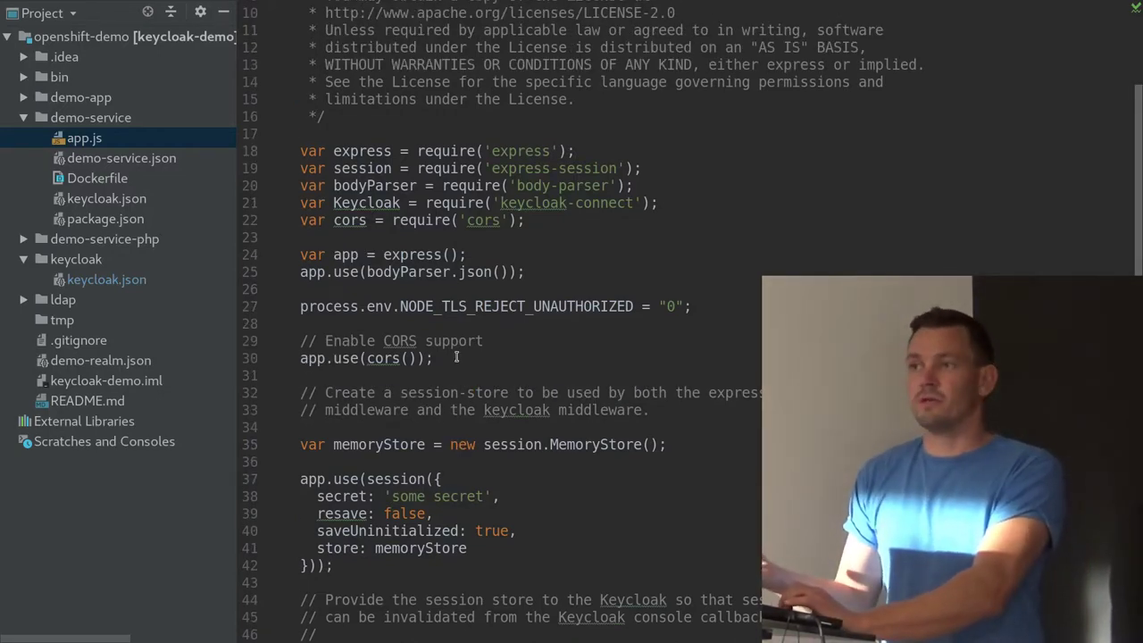
pyautogui.scroll(-9, 455, 357)
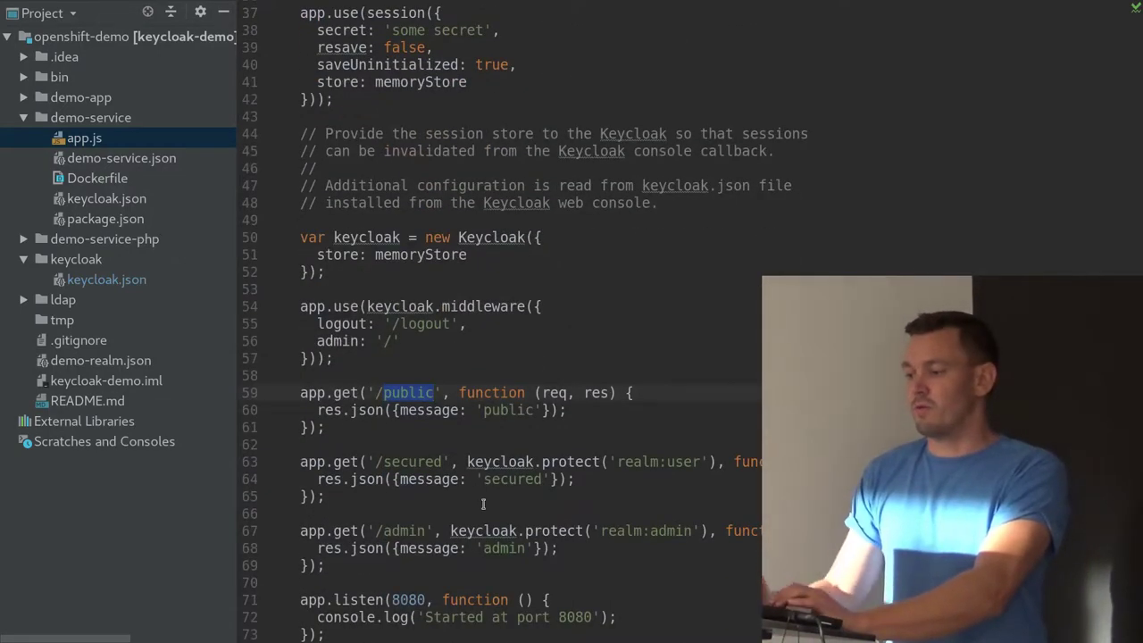
pyautogui.moveTo(467, 462); pyautogui.dragTo(710, 462)
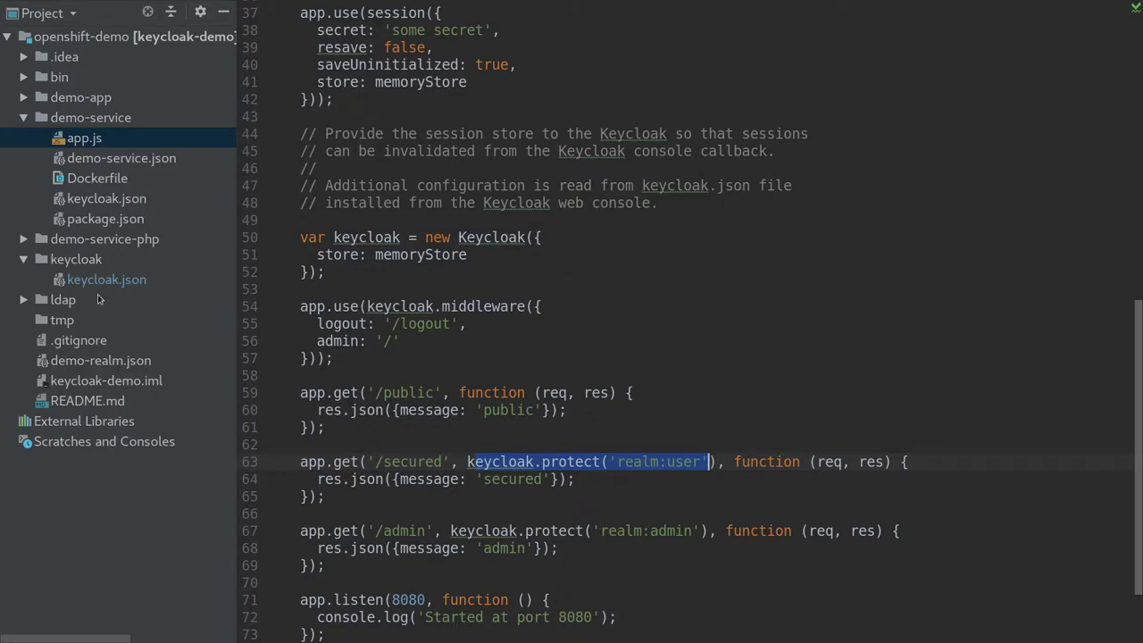
pyautogui.doubleClick(80, 98)
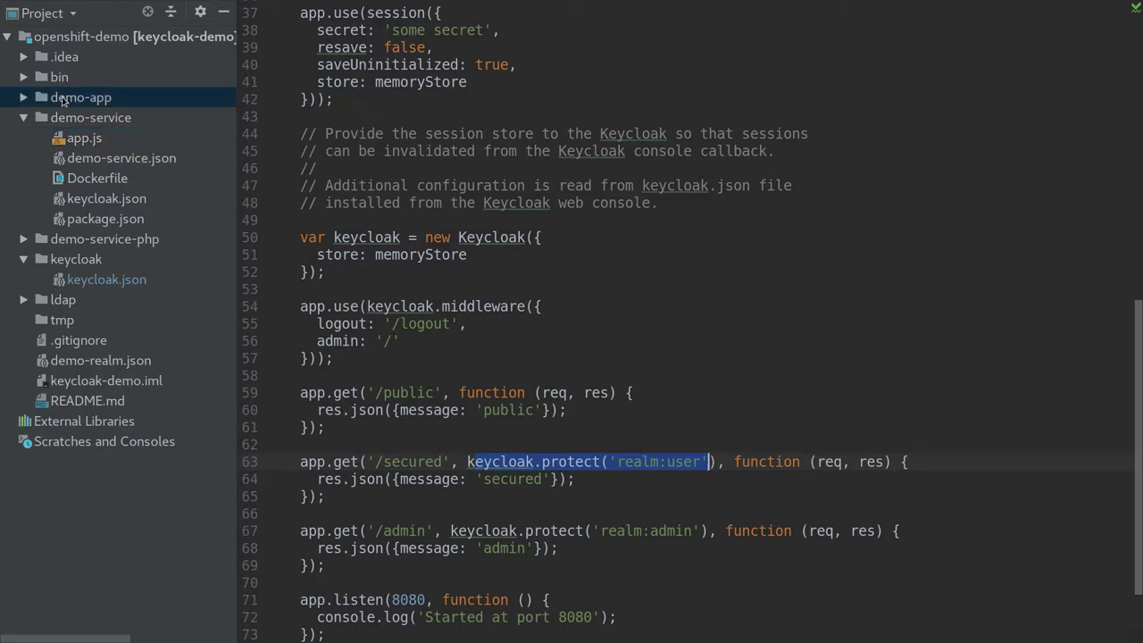
# Open demo-app/index.php and scroll through its login, logout, account and endpoint buttons
pyautogui.doubleClick(91, 178)
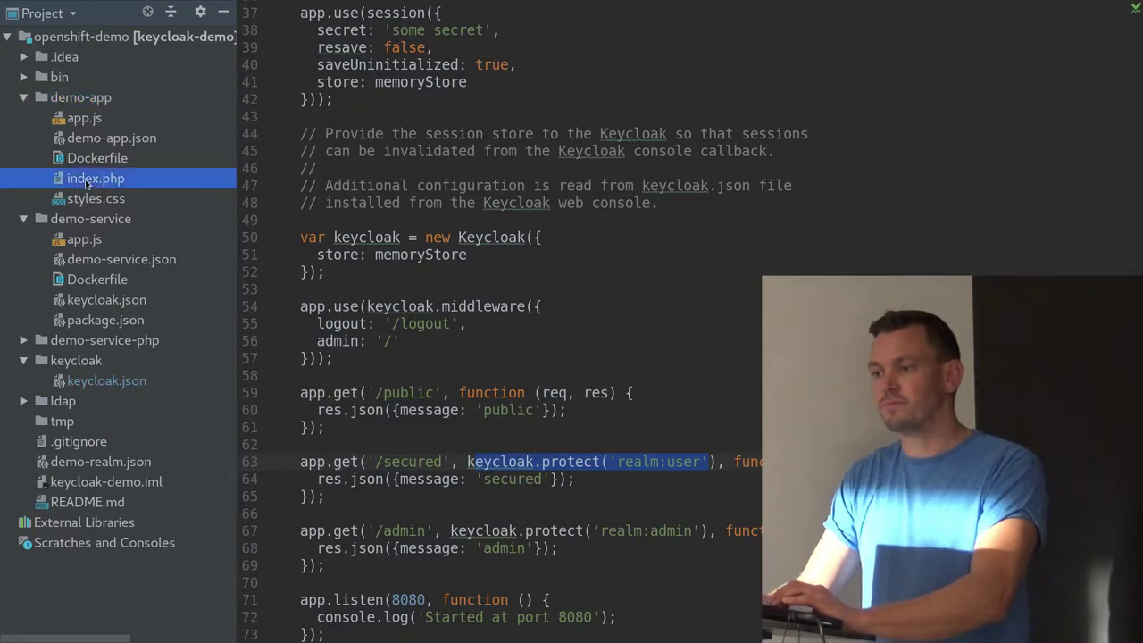
pyautogui.scroll(7, 389, 295)
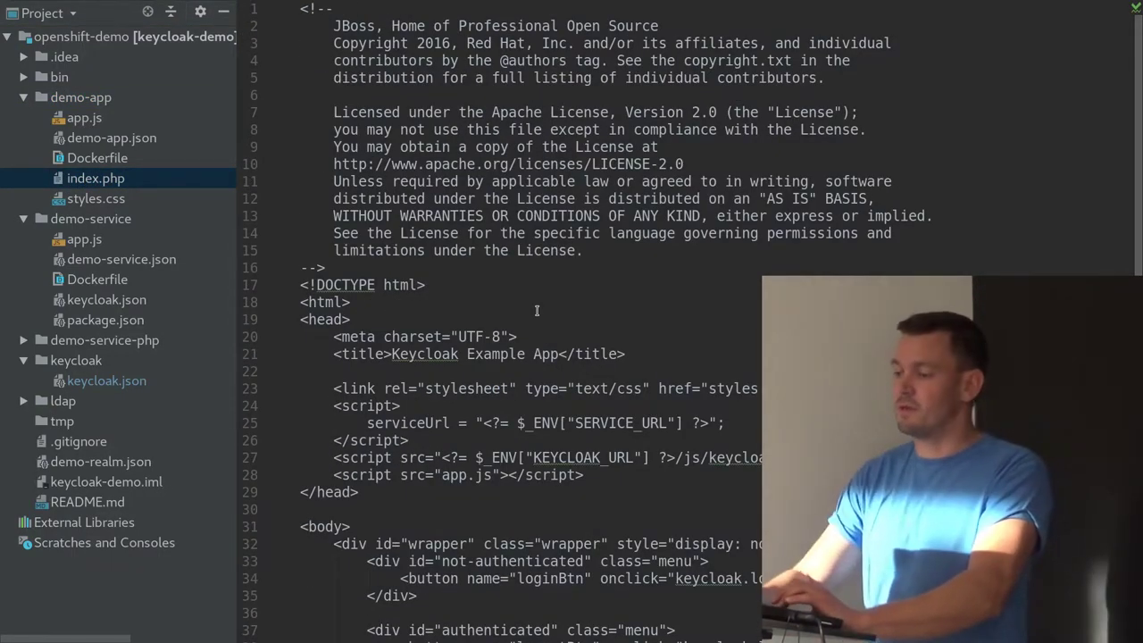
pyautogui.scroll(-1, 631, 368)
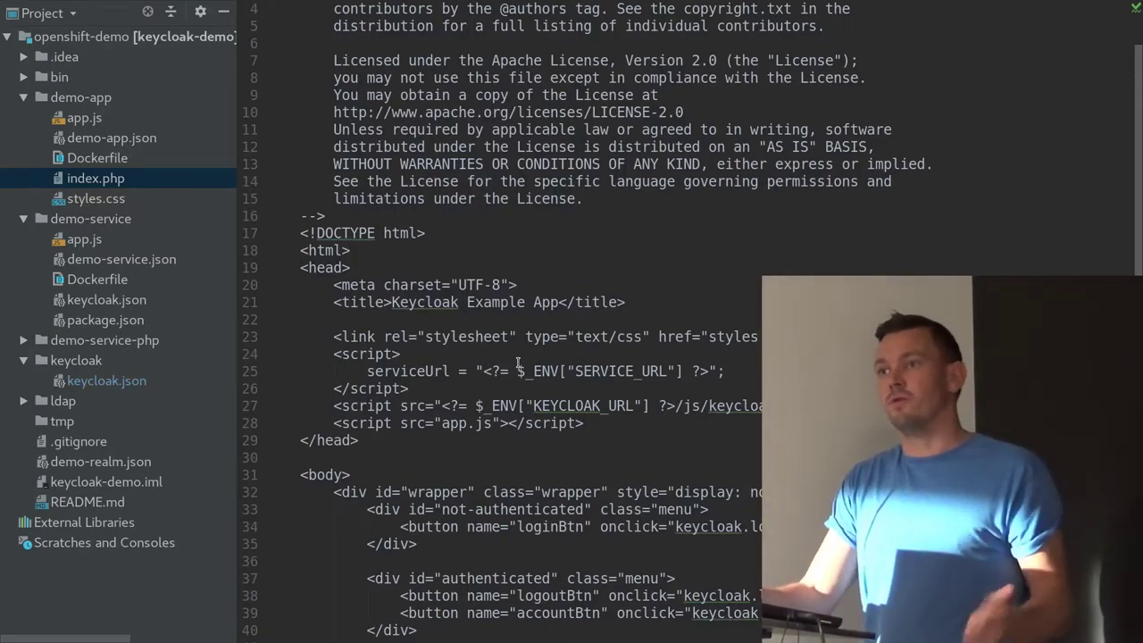
pyautogui.scroll(-4, 517, 363)
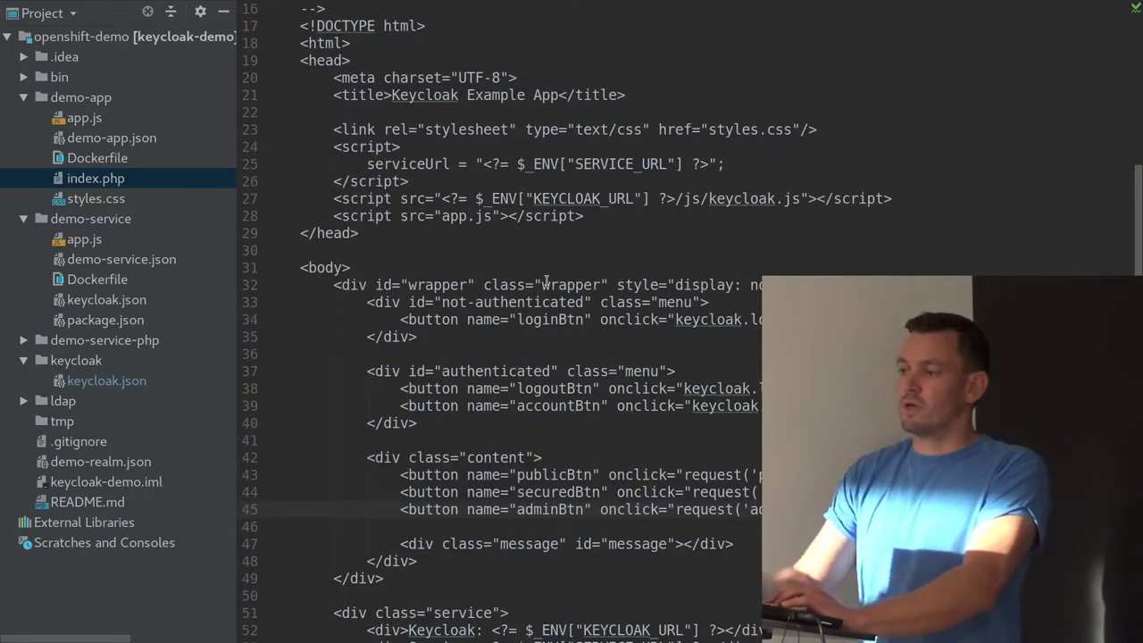
# Open demo-app/app.js and highlight the setRequestHeader line adding the Authorization Bearer header
pyautogui.doubleClick(84, 119)
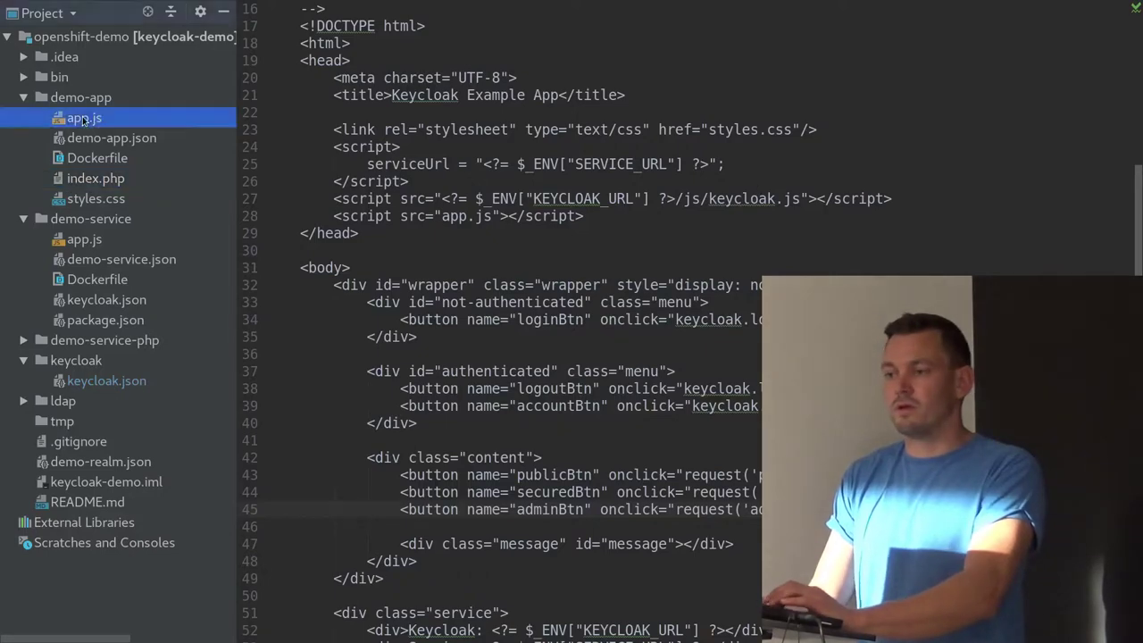
pyautogui.scroll(10, 465, 344)
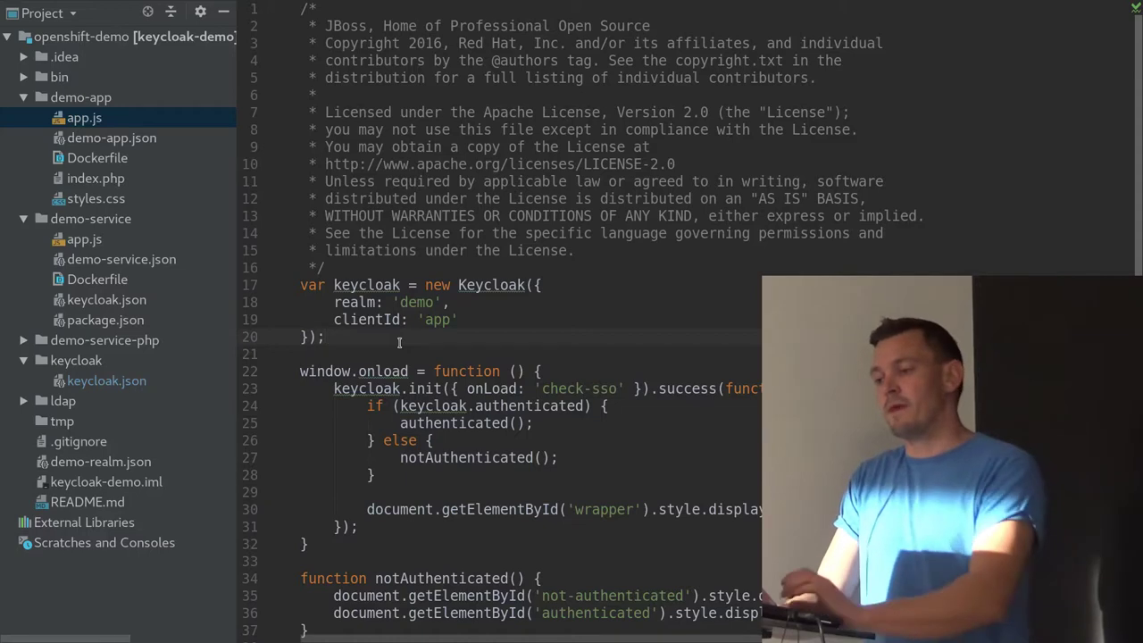
pyautogui.scroll(-1, 399, 340)
pyautogui.scroll(-1, 399, 340)
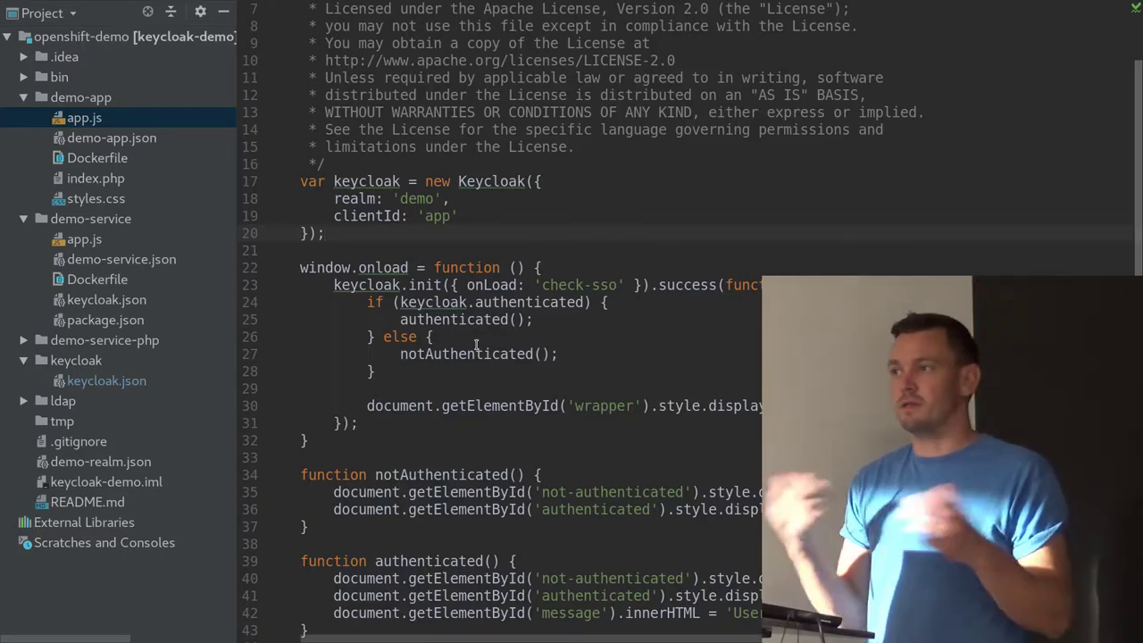
pyautogui.scroll(-4, 475, 344)
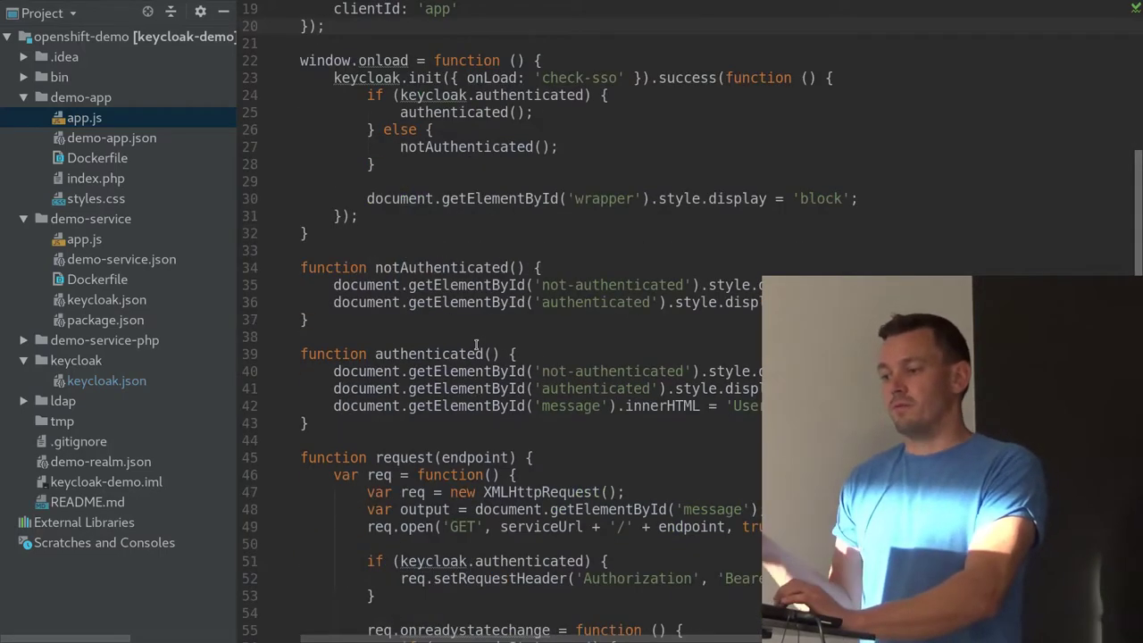
pyautogui.scroll(-5, 476, 344)
pyautogui.doubleClick(476, 323)
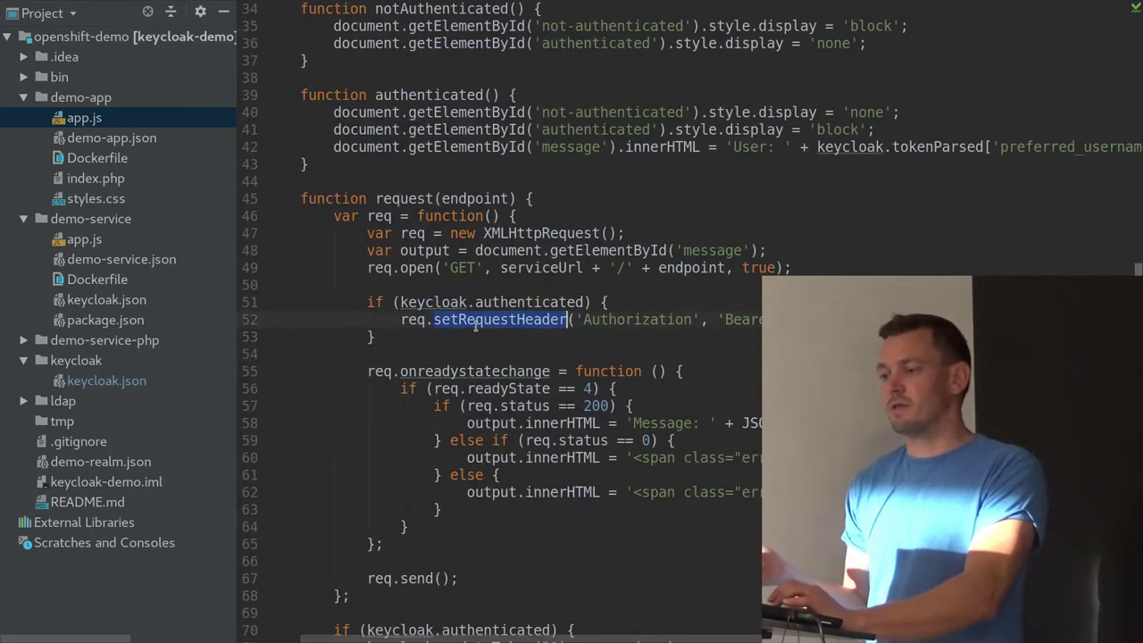
pyautogui.tripleClick(476, 323)
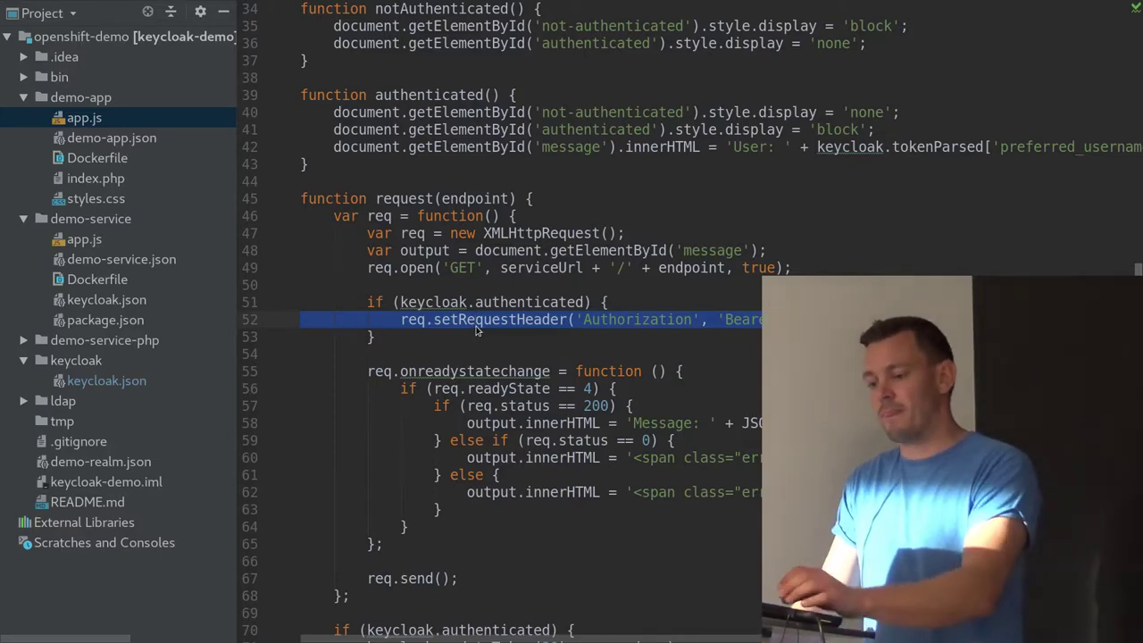
pyautogui.doubleClick(143, 343)
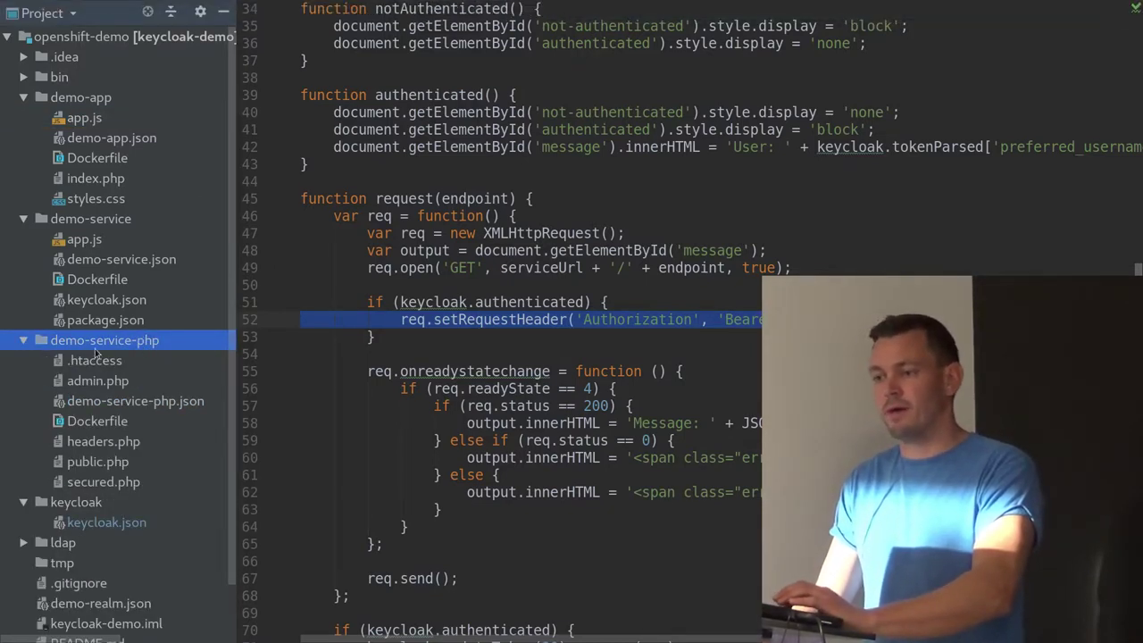
pyautogui.doubleClick(134, 401)
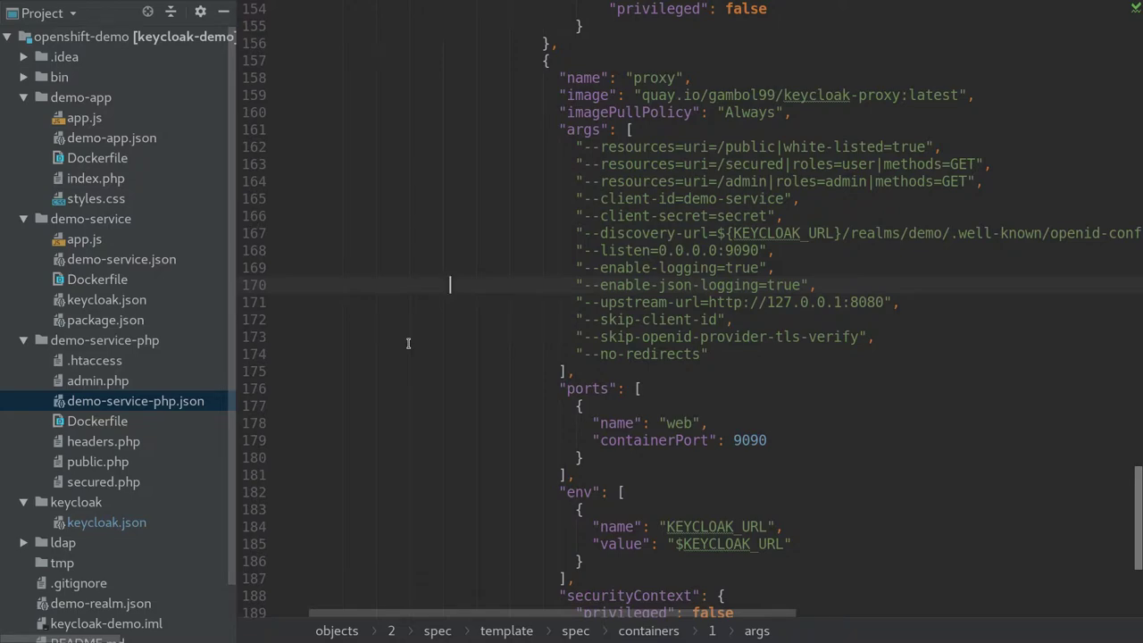
pyautogui.scroll(10, 408, 343)
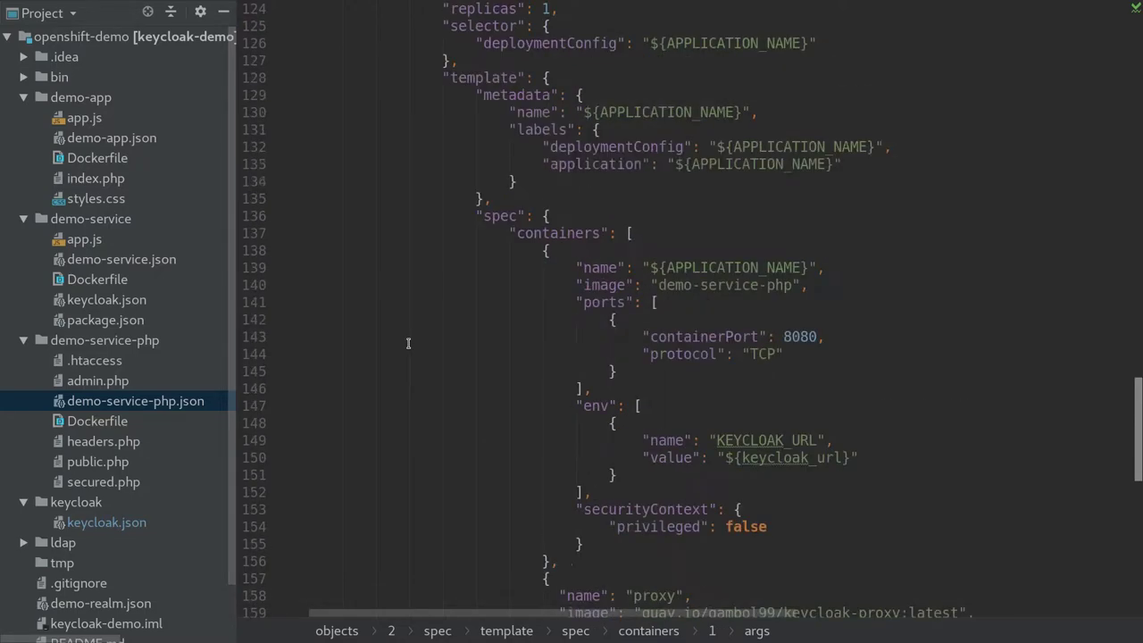
pyautogui.scroll(20, 408, 343)
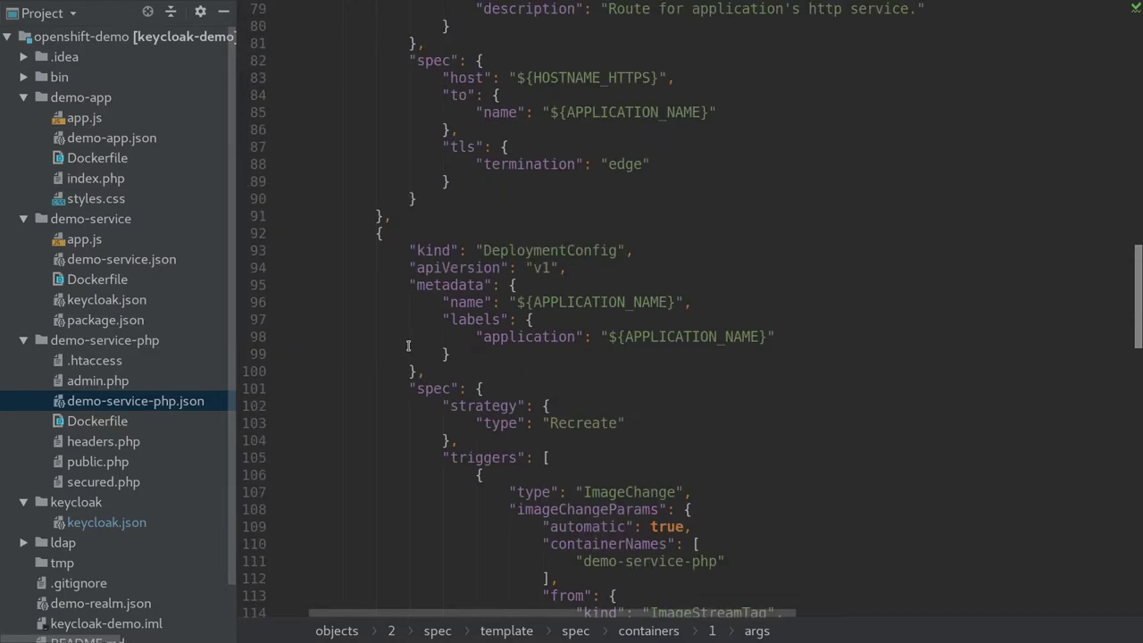
pyautogui.scroll(7, 408, 346)
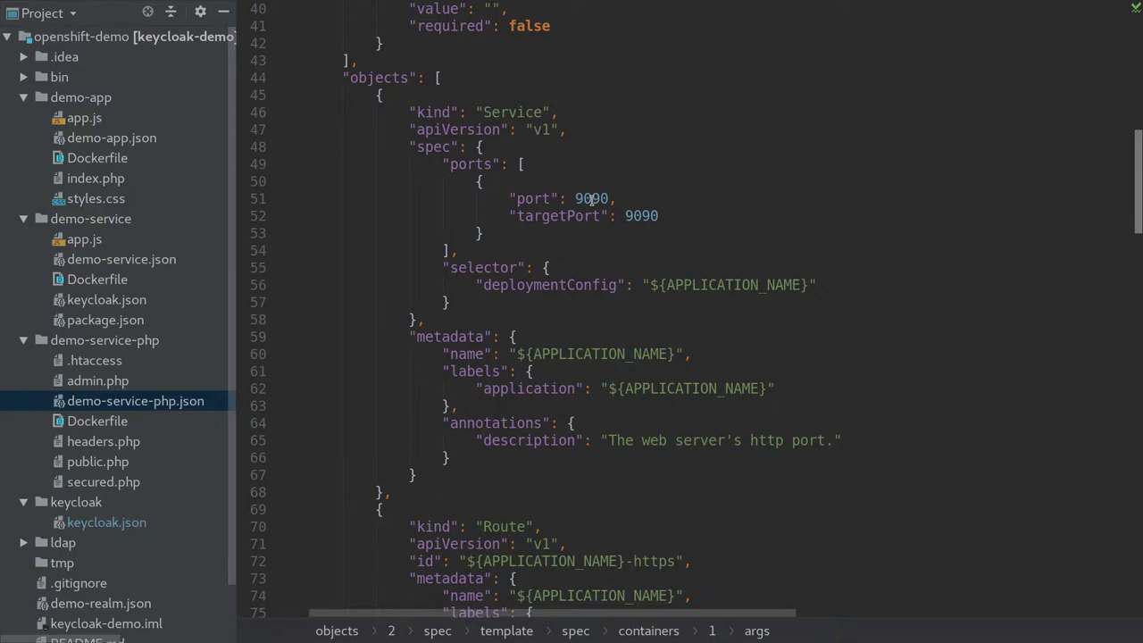
pyautogui.scroll(-20, 590, 198)
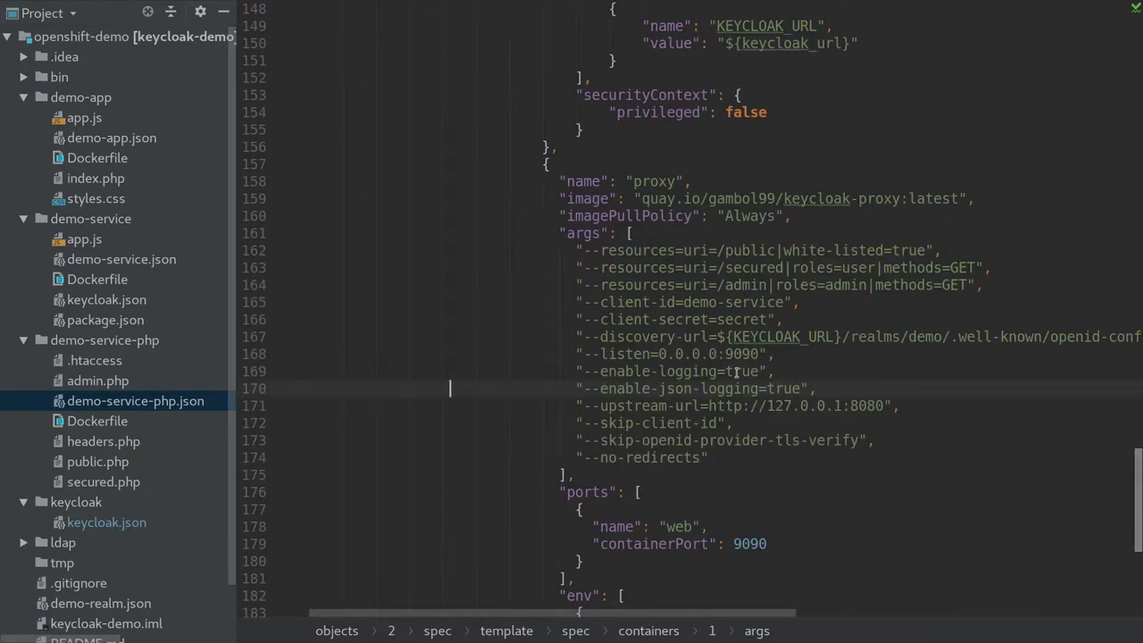
pyautogui.hscroll(5, 736, 372)
pyautogui.scroll(-1, 736, 372)
# Read the proxy's full discovery-url argument, then return to the OpenShift Web Console
pyautogui.hscroll(-5, 736, 372)
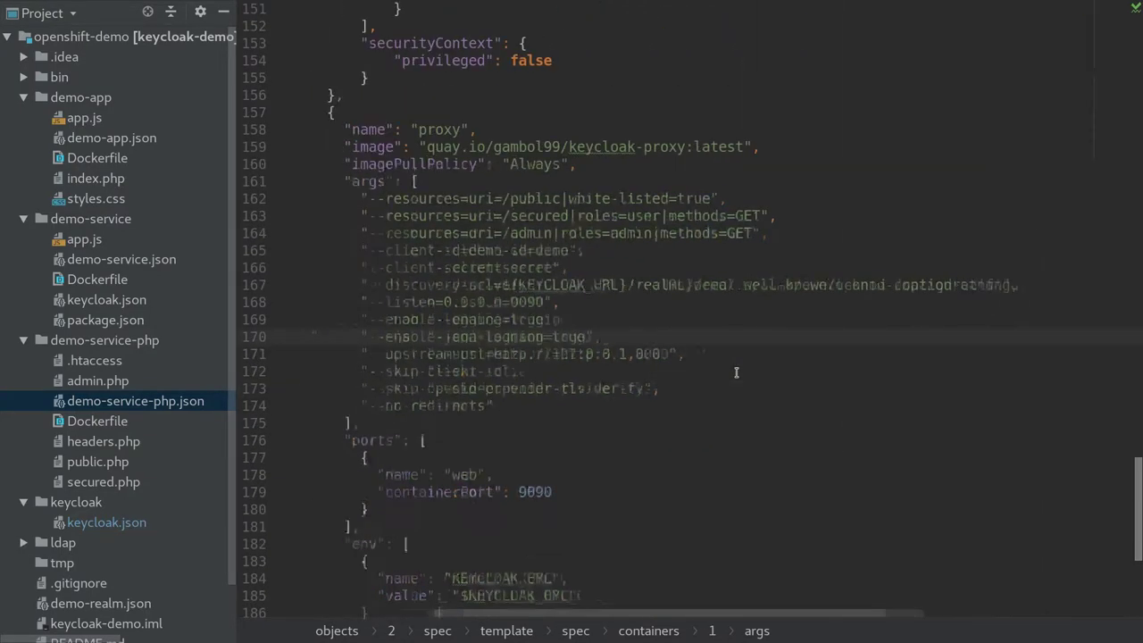
pyautogui.hscroll(1, 735, 372)
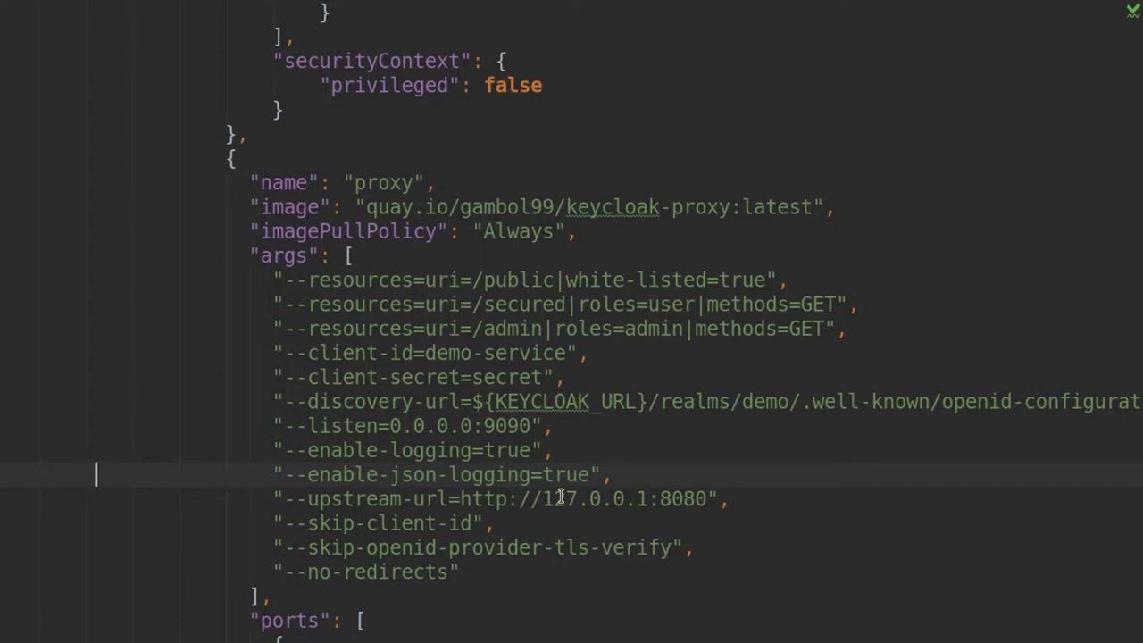
pyautogui.click(518, 401)
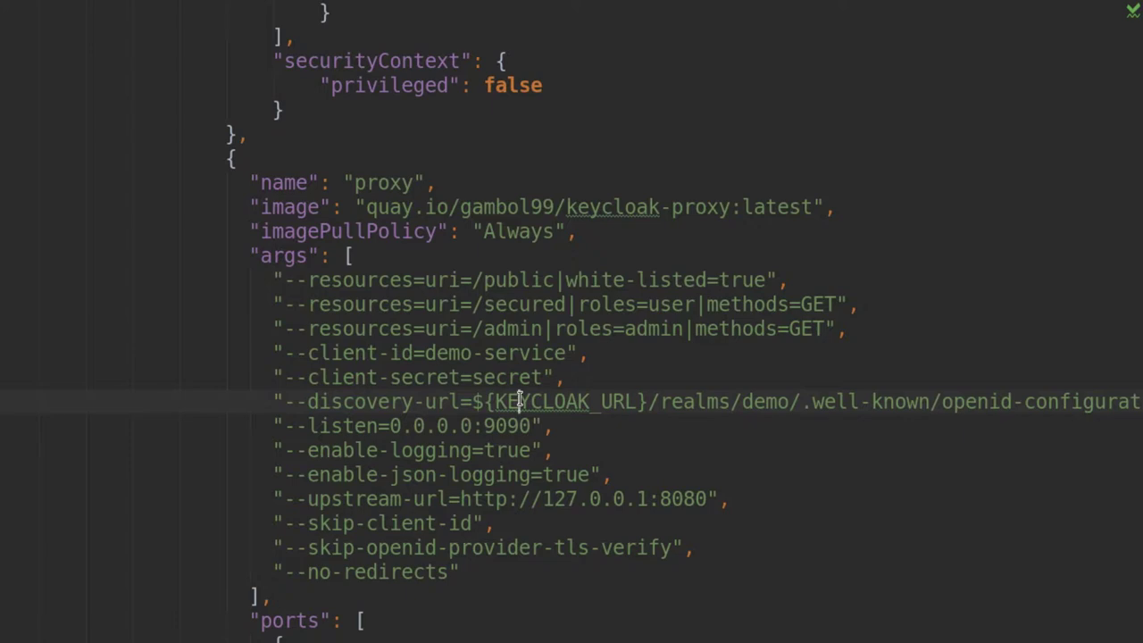
pyautogui.hscroll(5, 518, 401)
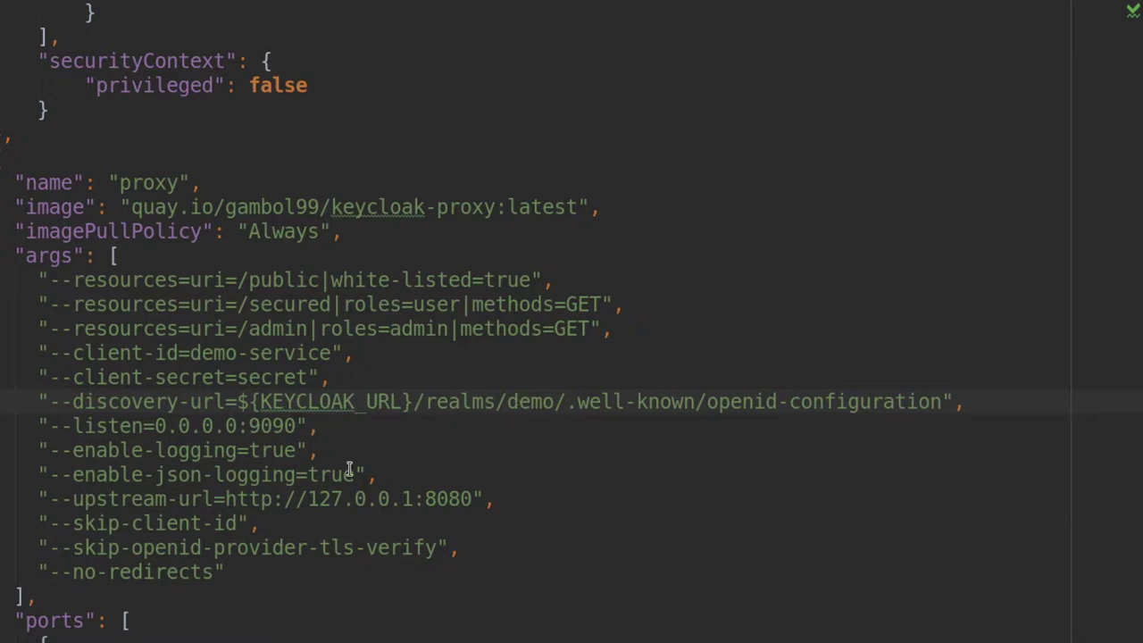
pyautogui.hotkey('alt', 'Tab')
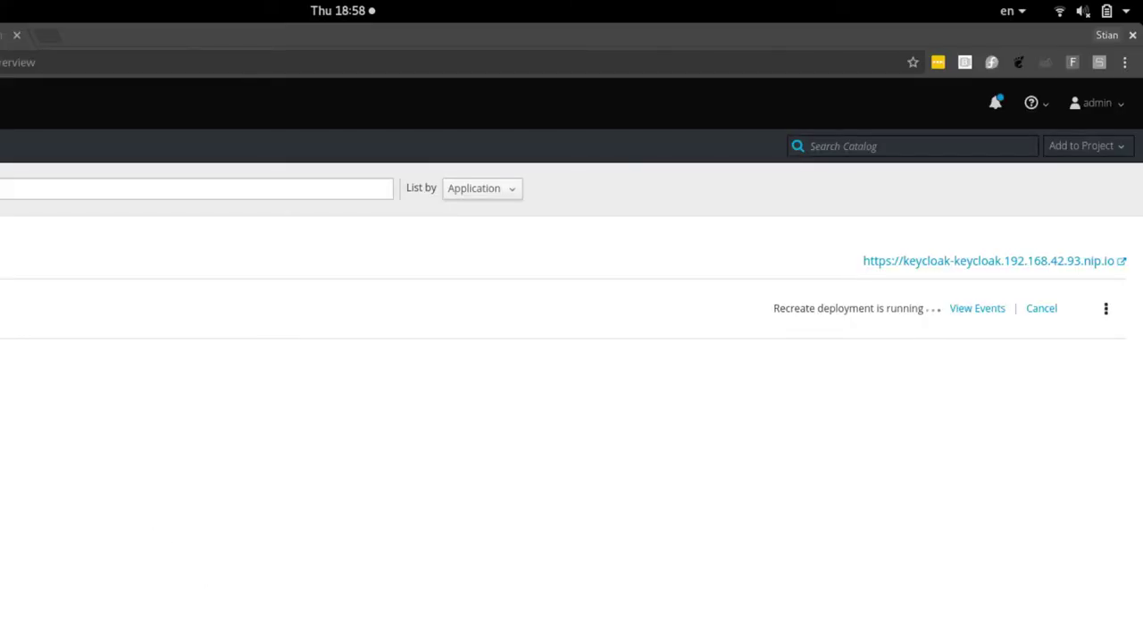
# Open pod keycloak-1-hjkcm from the keycloak deployment and compare its Logs and Details views
pyautogui.click(447, 308)
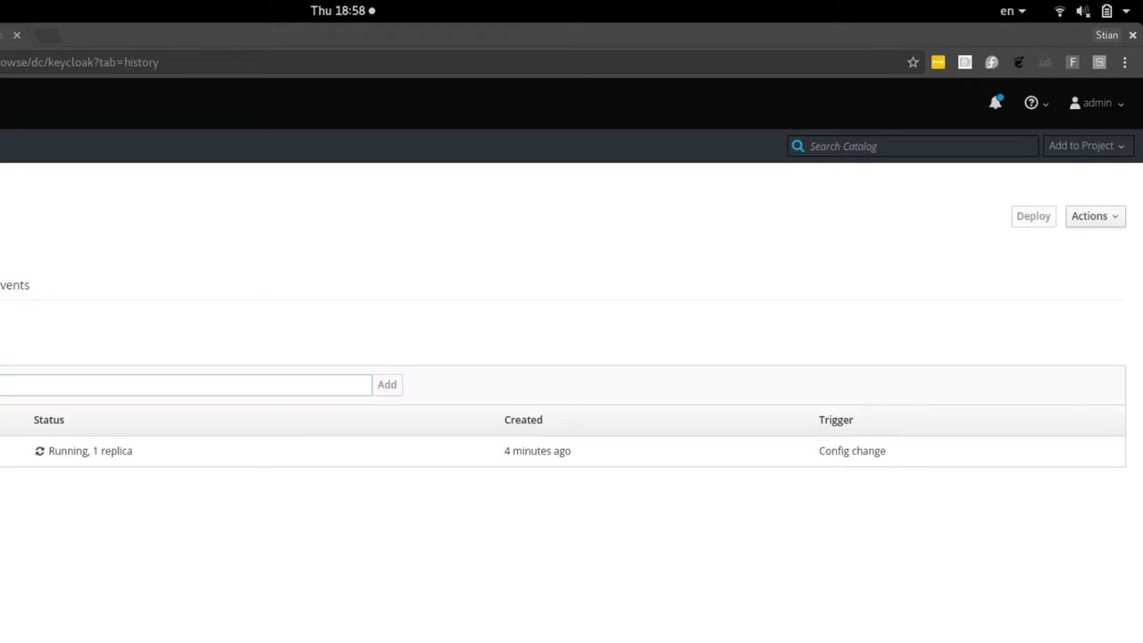
pyautogui.click(8, 451)
pyautogui.click(8, 273)
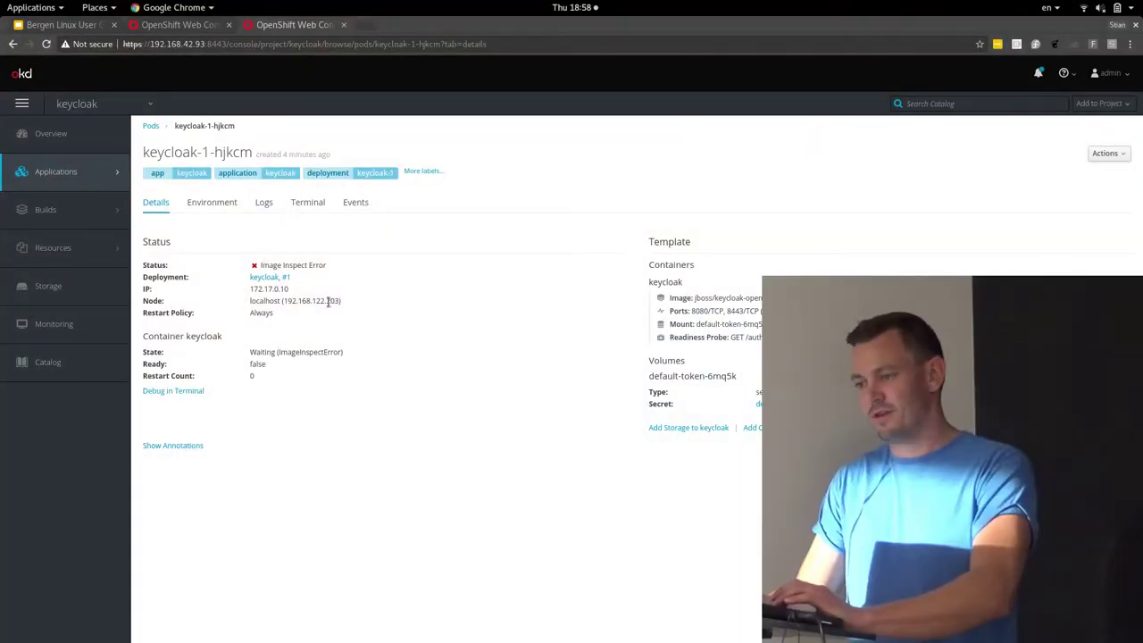
pyautogui.click(267, 202)
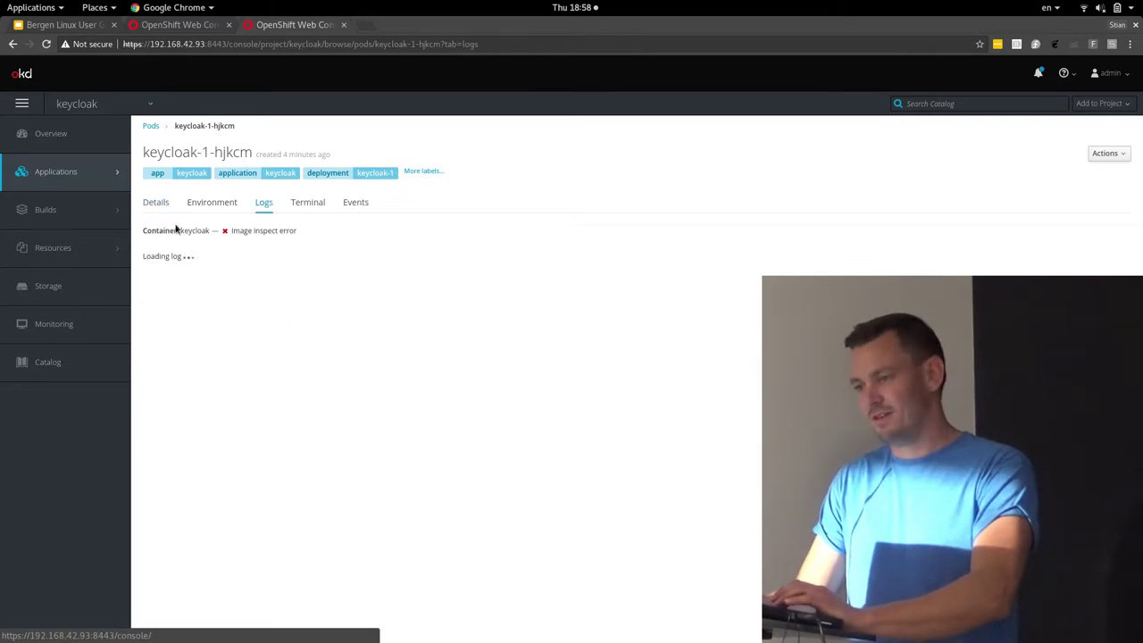
pyautogui.click(155, 205)
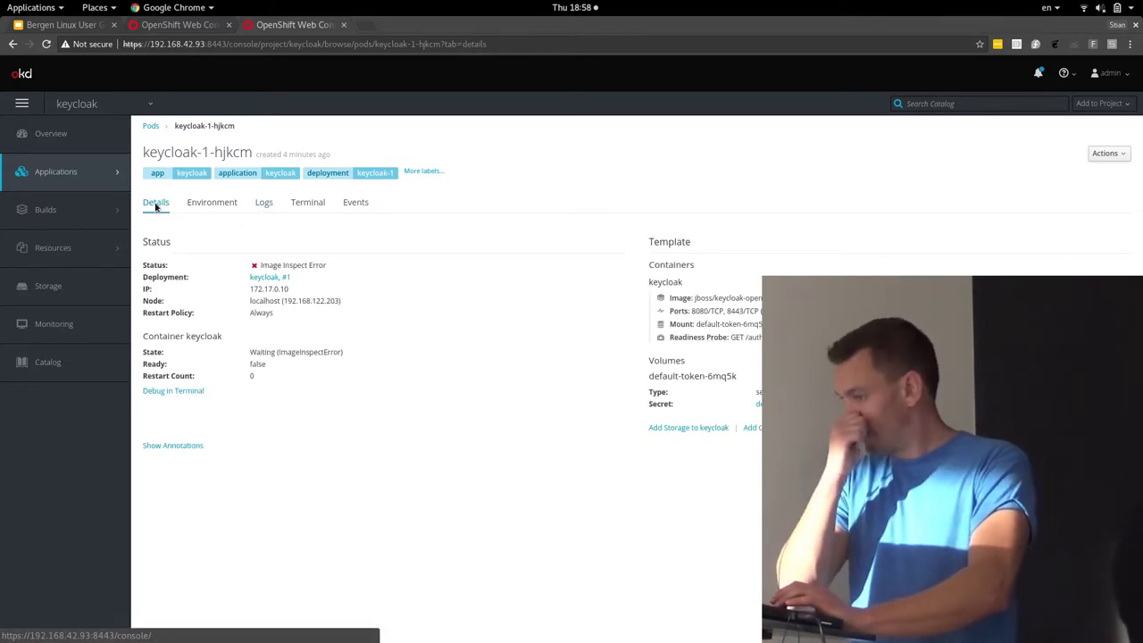
pyautogui.click(265, 201)
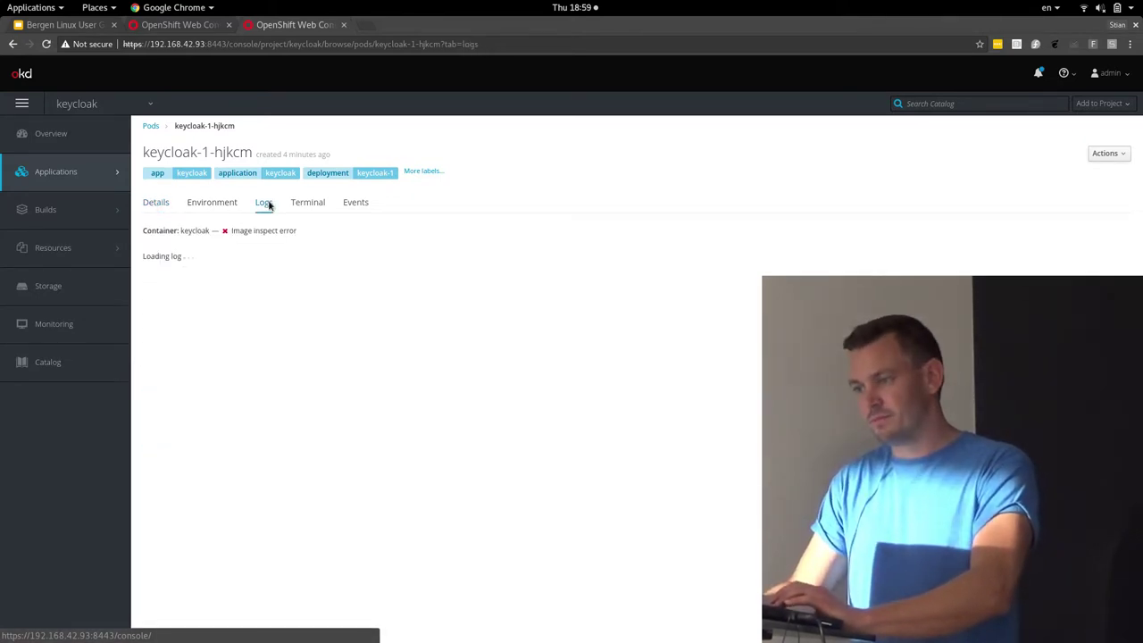
pyautogui.click(157, 204)
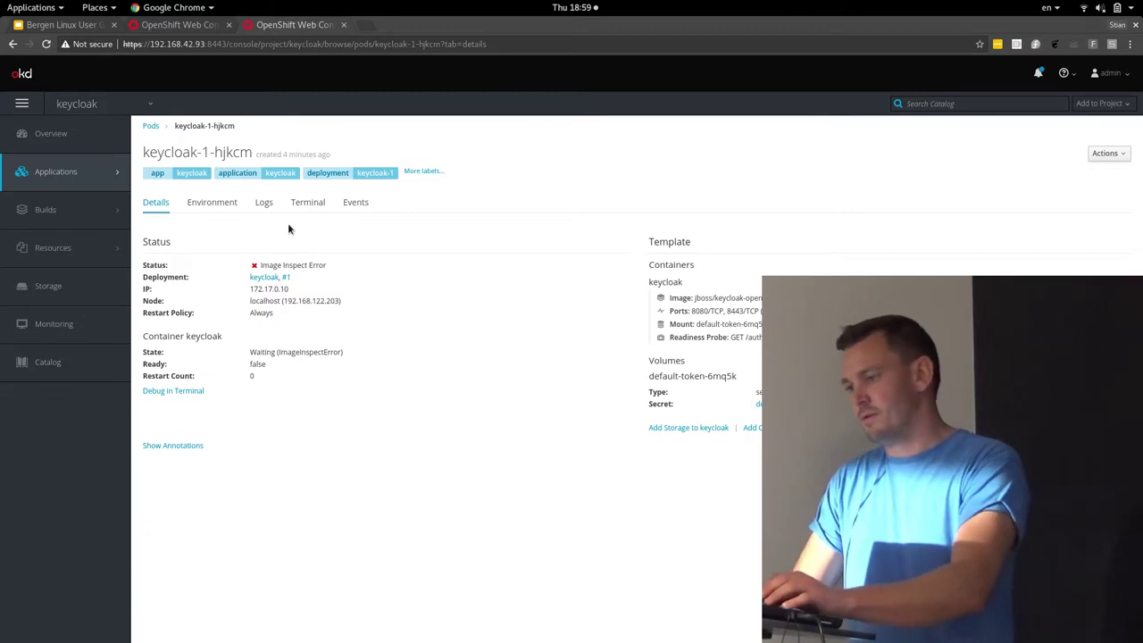
# Run cd and kc-server -s in a new terminal tab, starting Keycloak 4.3.0.Final-SNAPSHOT
pyautogui.hotkey('alt', 'Tab')
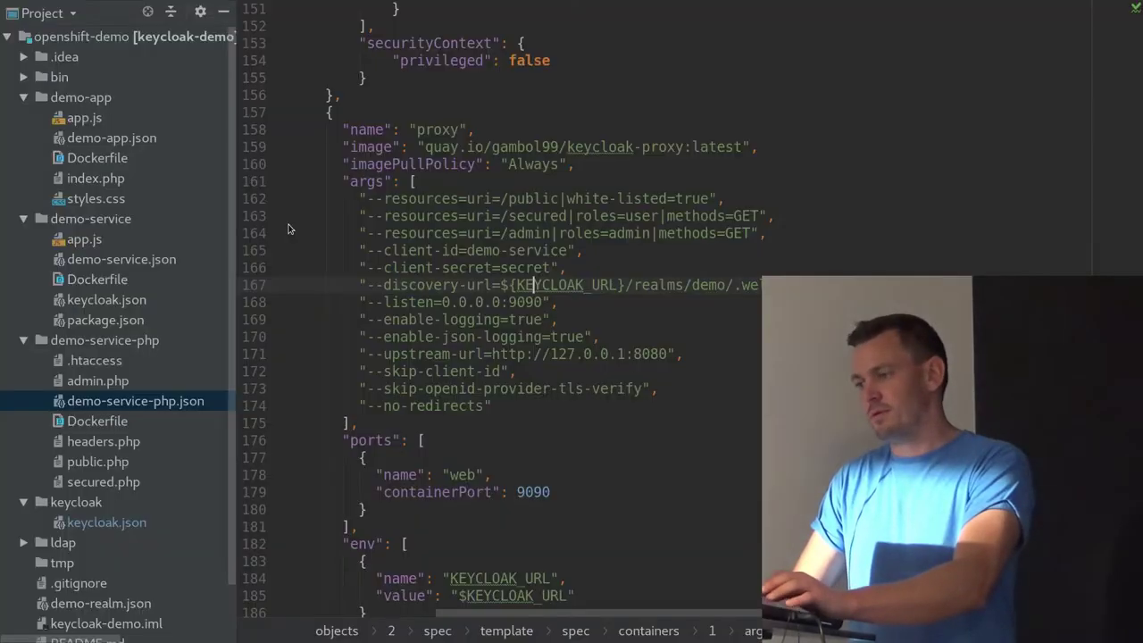
pyautogui.hotkey('alt', 'Tab')
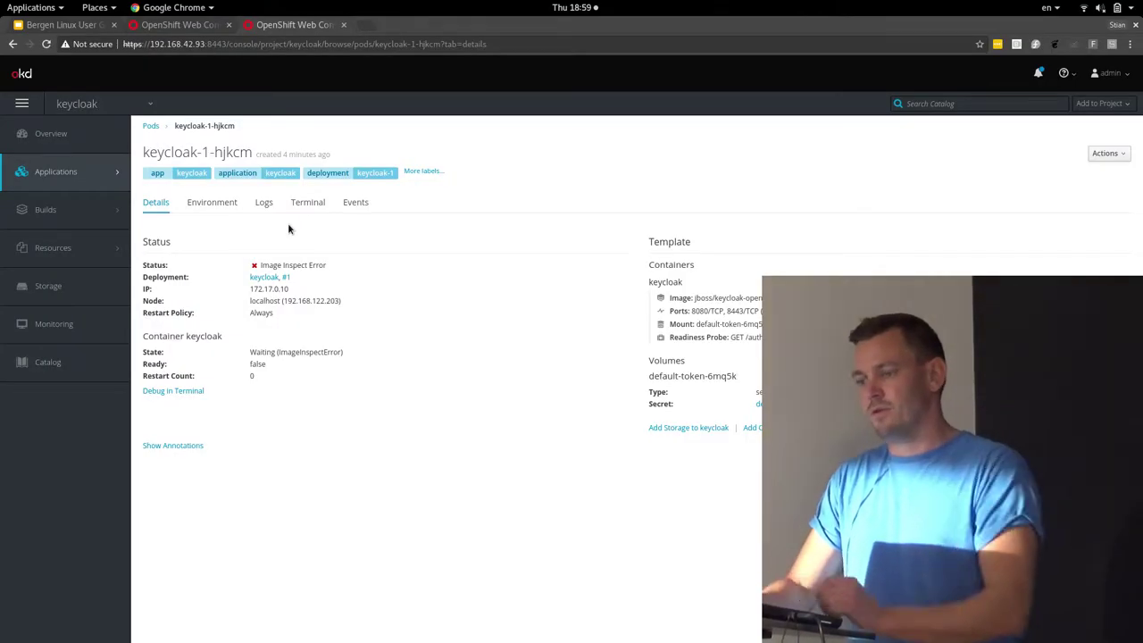
pyautogui.hotkey('alt', 'Tab')
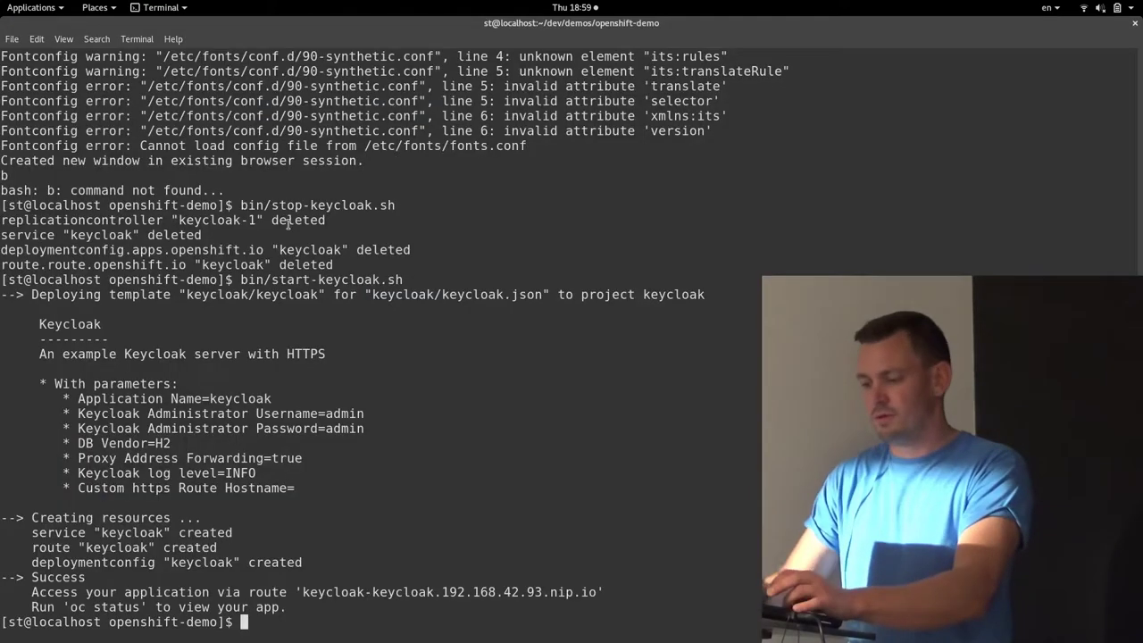
pyautogui.hotkey('ctrl', 'shift', 't')
pyautogui.write('cd')
pyautogui.press('Return')
pyautogui.write('kc-server -s')
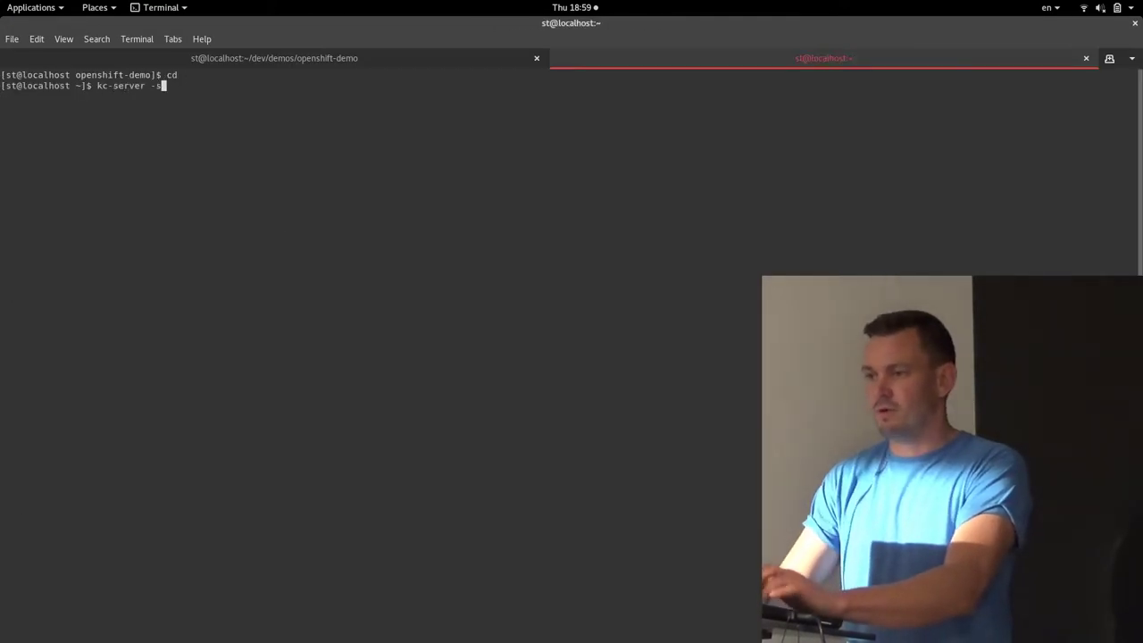
pyautogui.press('Return')
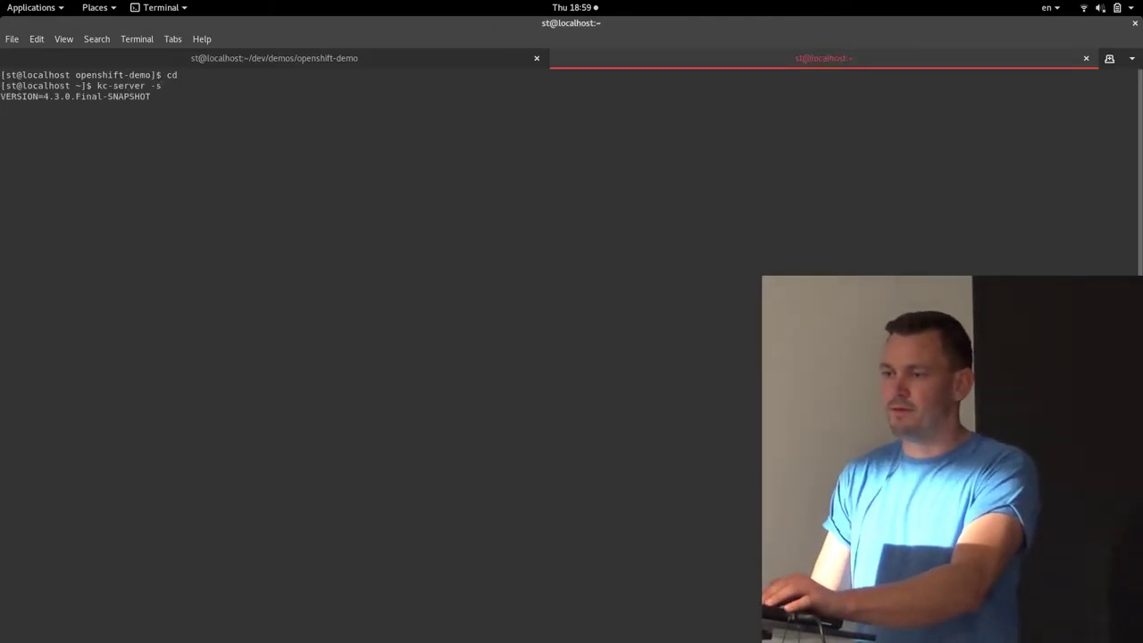
pyautogui.hotkey('alt', 'Tab')
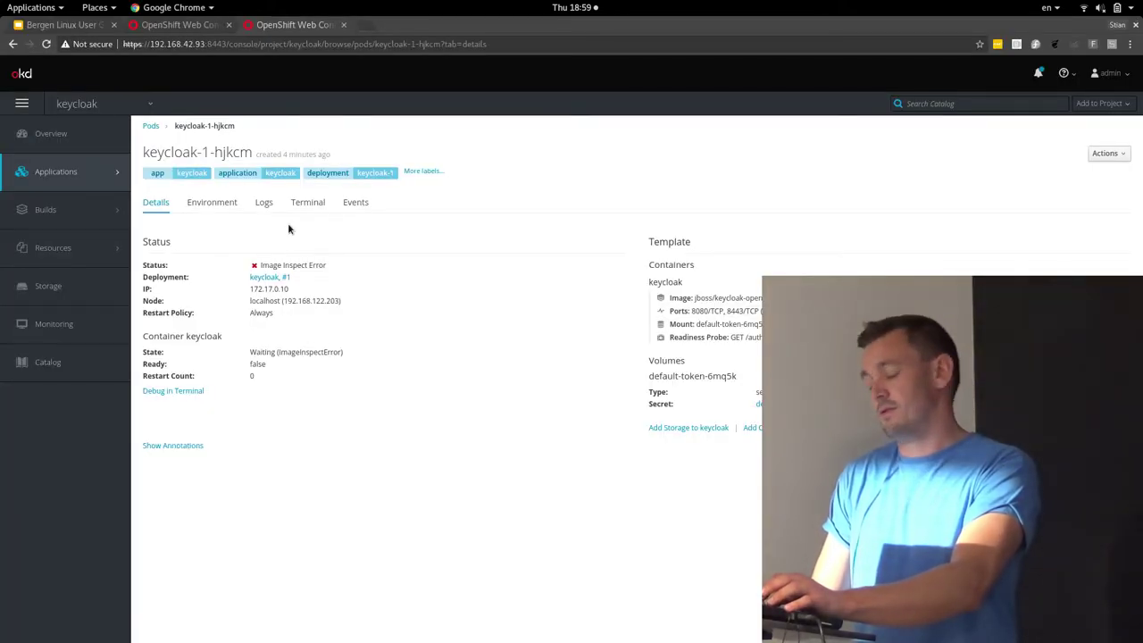
pyautogui.hotkey('alt', 'Tab')
pyautogui.hotkey('alt', 'Tab')
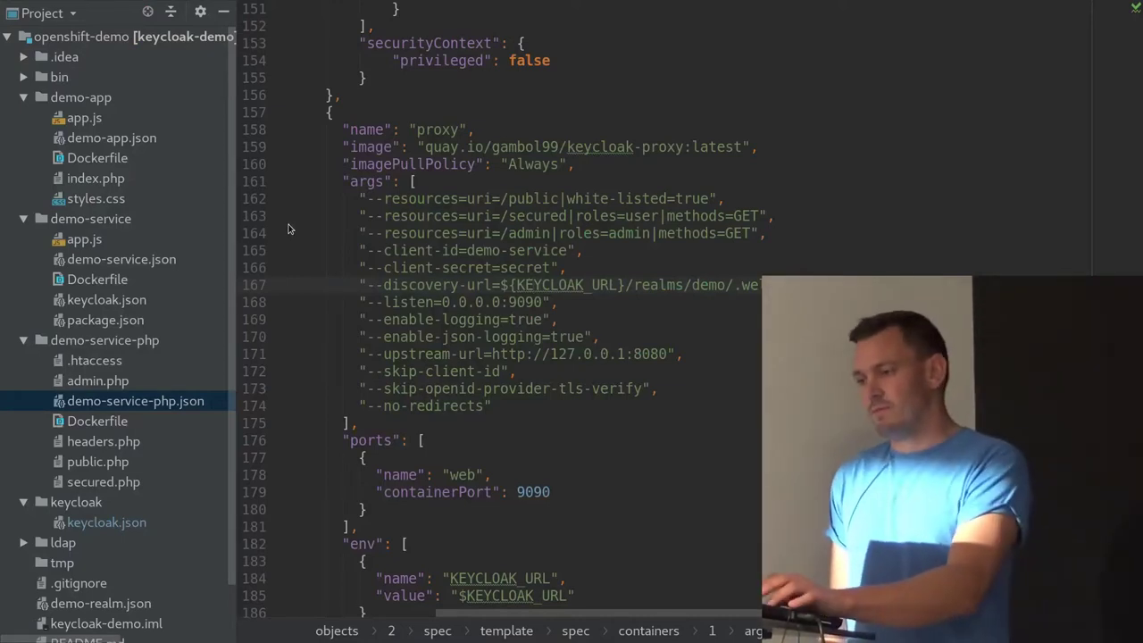
# Cycle from the OpenShift pod page to demo-service-php.json in IntelliJ, then to the Keycloak server log
pyautogui.hotkey('alt', 'Tab')
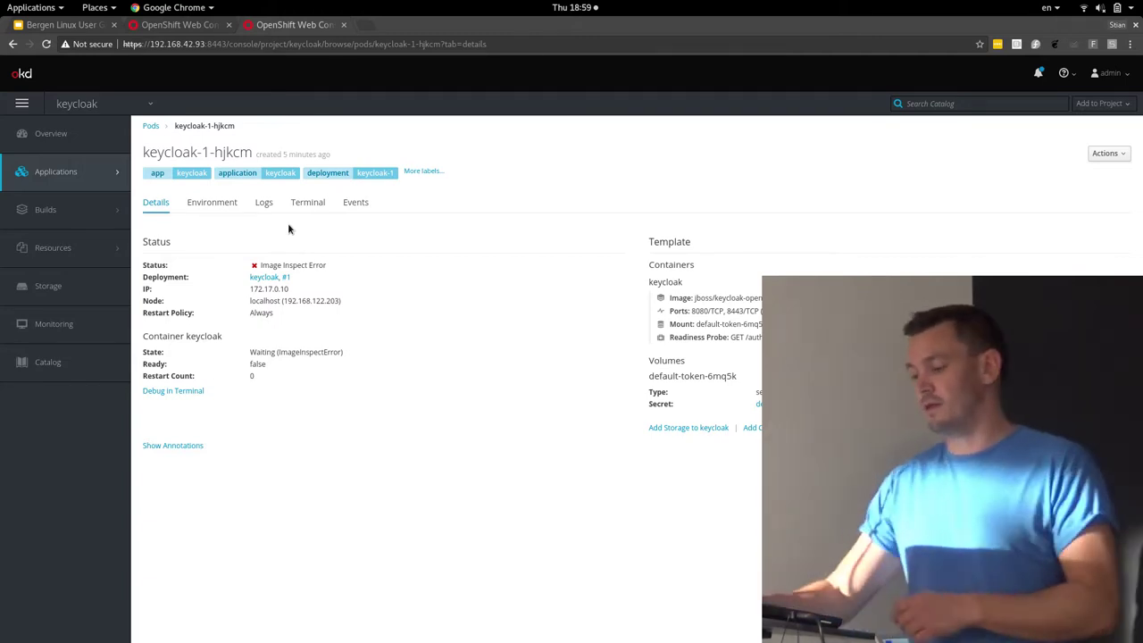
pyautogui.hotkey('alt', 'Tab')
pyautogui.hotkey('alt', 'Tab')
pyautogui.hotkey('alt', 'Tab')
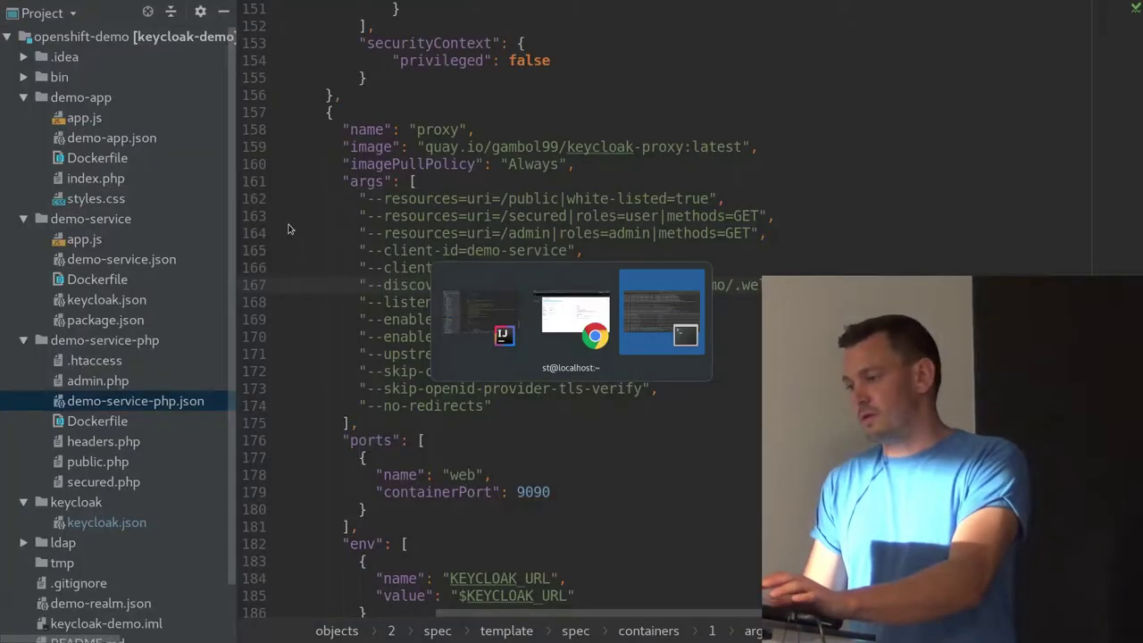
pyautogui.hotkey('alt', 'Tab')
pyautogui.hotkey('alt', 'Tab')
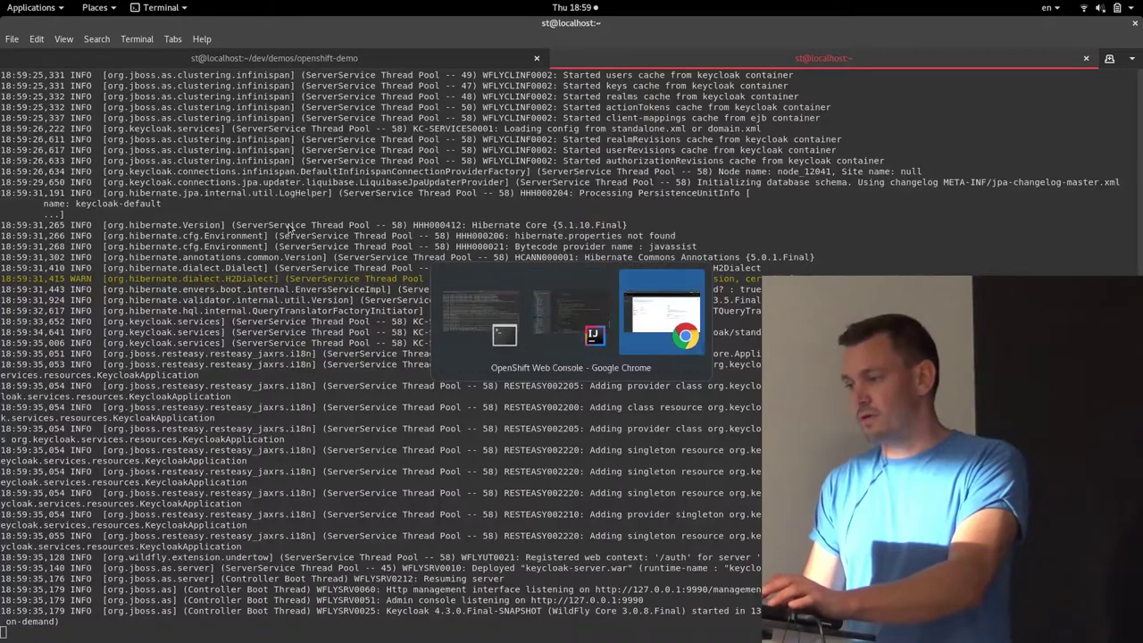
# Load the local Keycloak welcome page in a new tab and open the Administration Console
pyautogui.hotkey('ctrl', 't')
pyautogui.write('local')
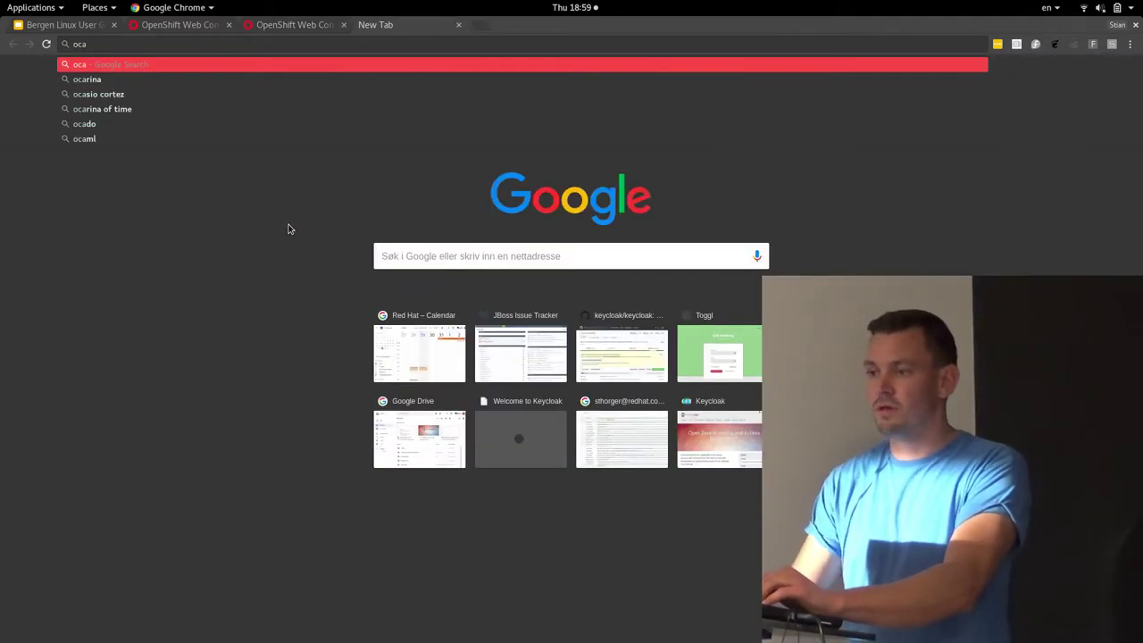
pyautogui.press('Return')
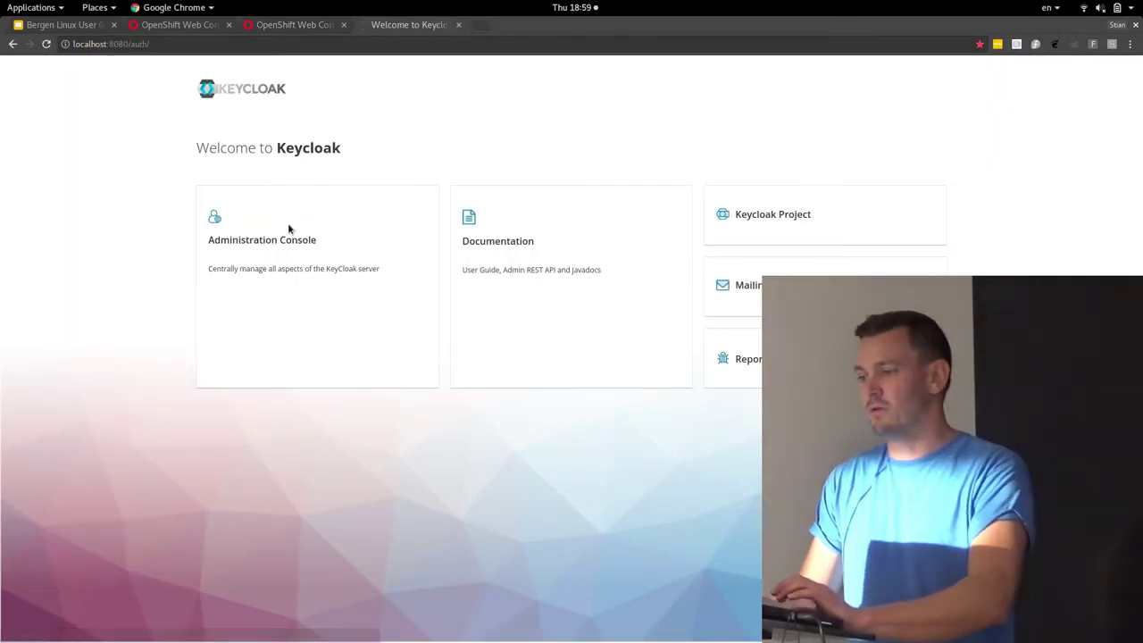
pyautogui.click(276, 247)
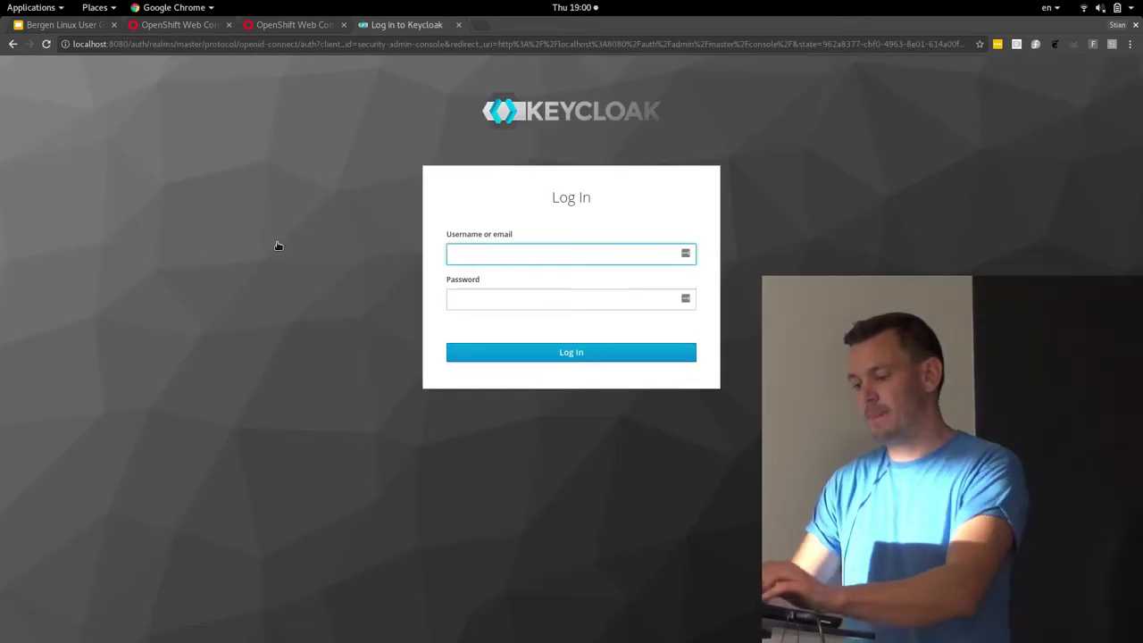
# Log in to the admin console with the admin account's password
pyautogui.press('Tab')
pyautogui.write('admin')
pyautogui.press('Return')
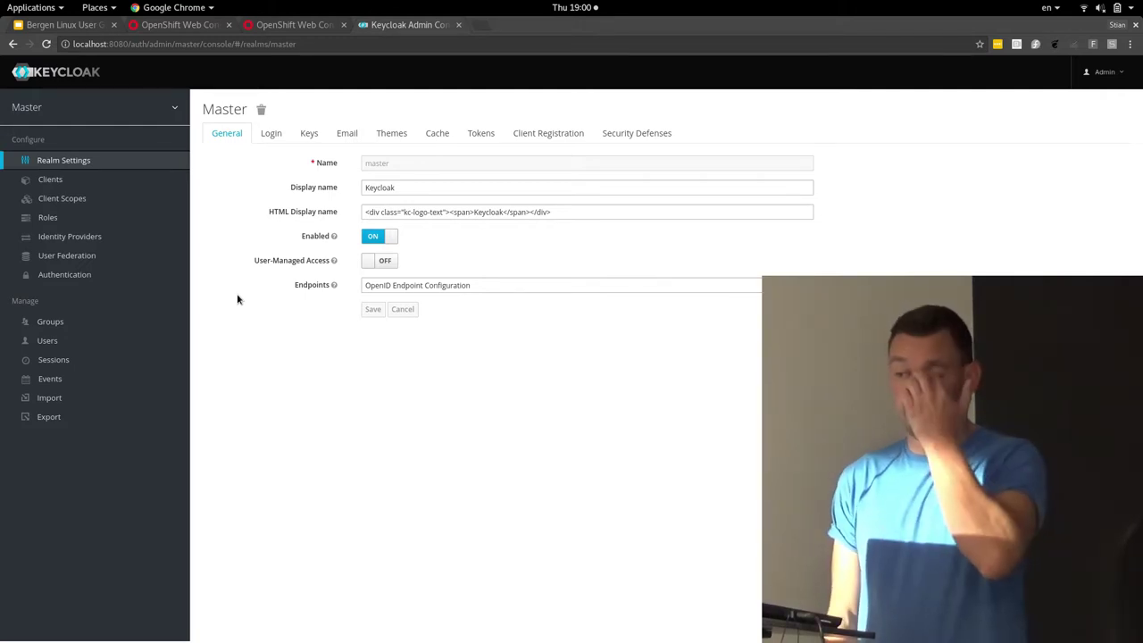
pyautogui.moveTo(39, 106)
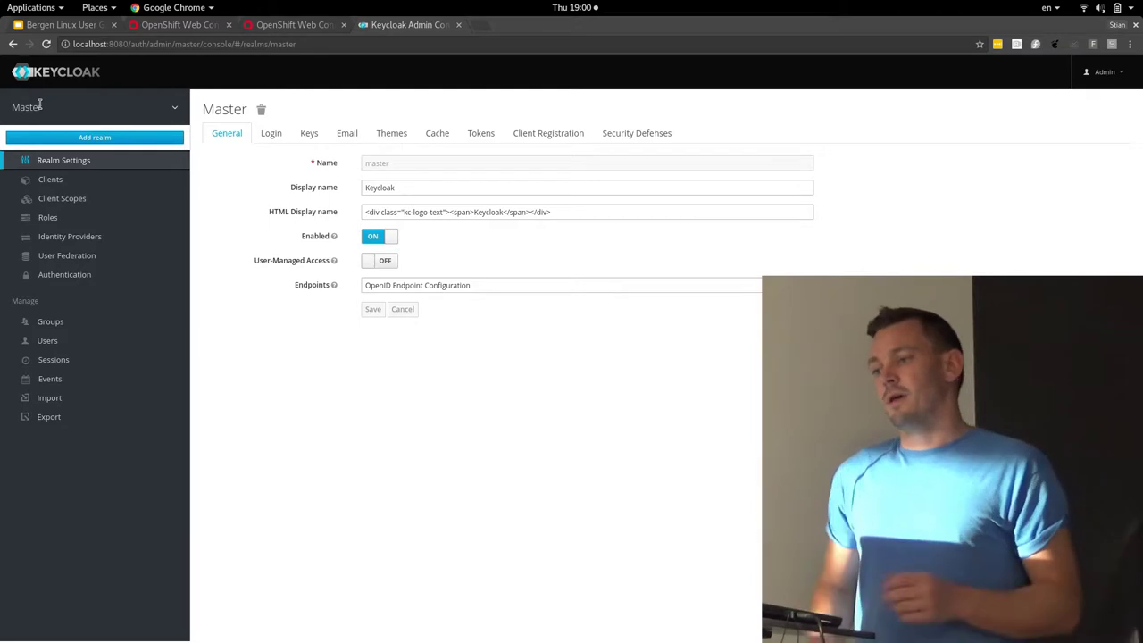
# Add a realm named 'newrealm', fixing the misspelled name before creating it
pyautogui.click(89, 136)
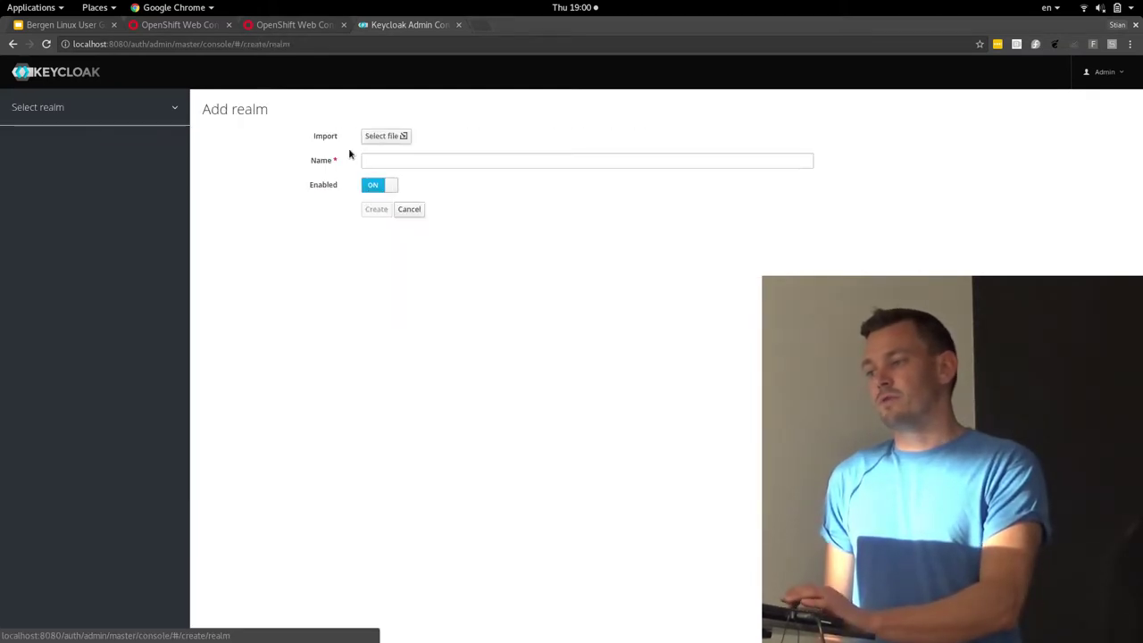
pyautogui.click(381, 162)
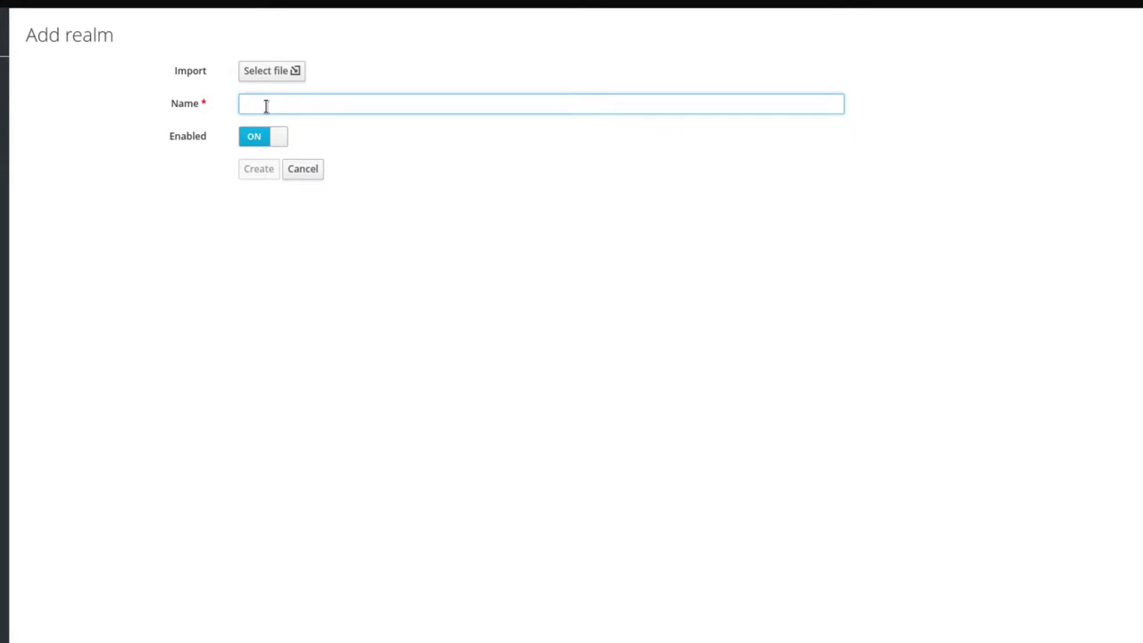
pyautogui.write('newrelam')
pyautogui.press('BackSpace')
pyautogui.press('BackSpace')
pyautogui.press('BackSpace')
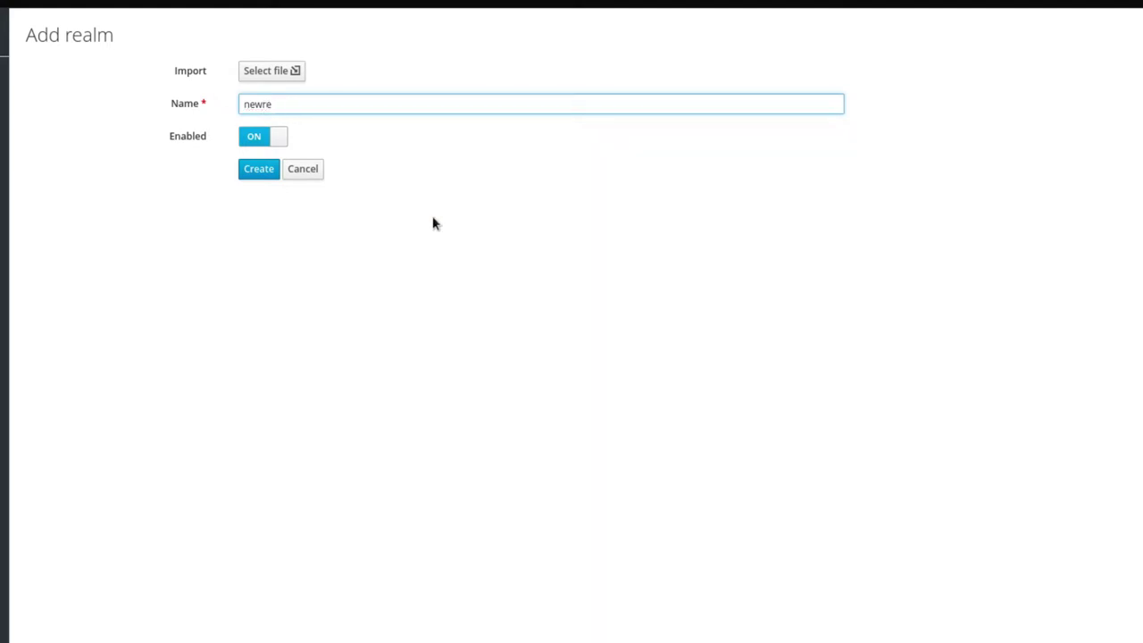
pyautogui.click(259, 169)
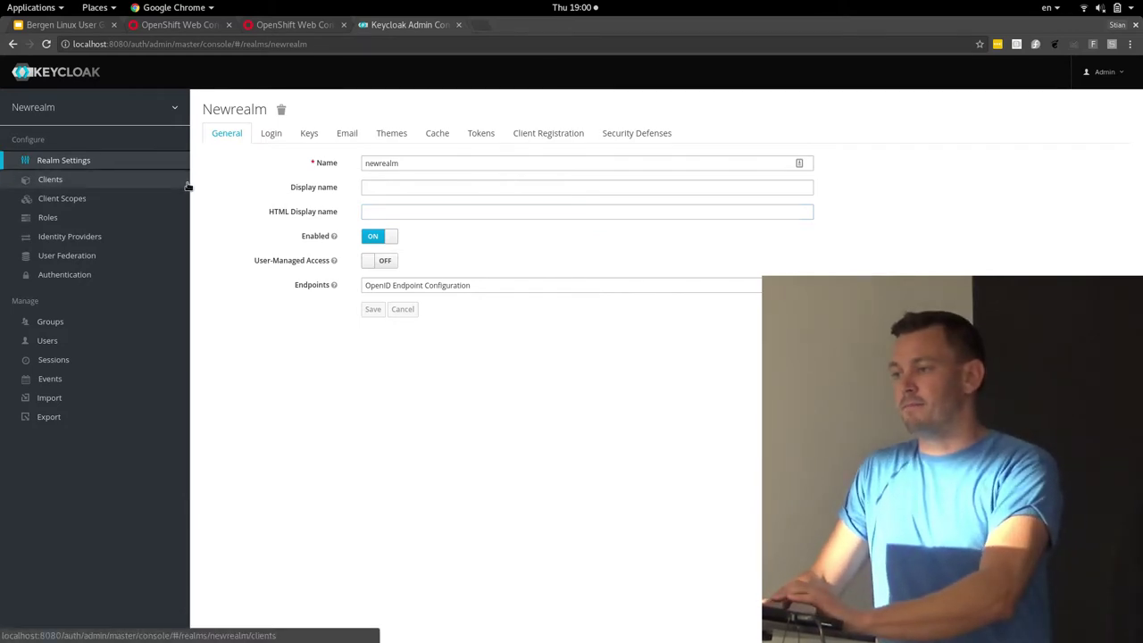
# Turn User registration ON in newrealm's Login settings and open an incognito window
pyautogui.click(268, 144)
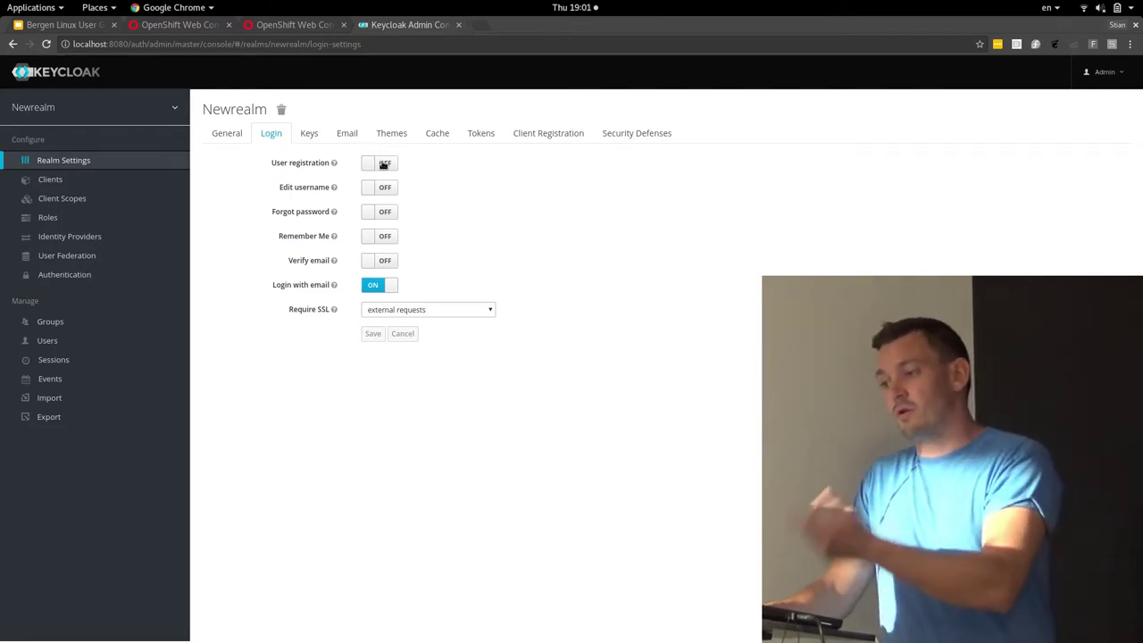
pyautogui.click(382, 165)
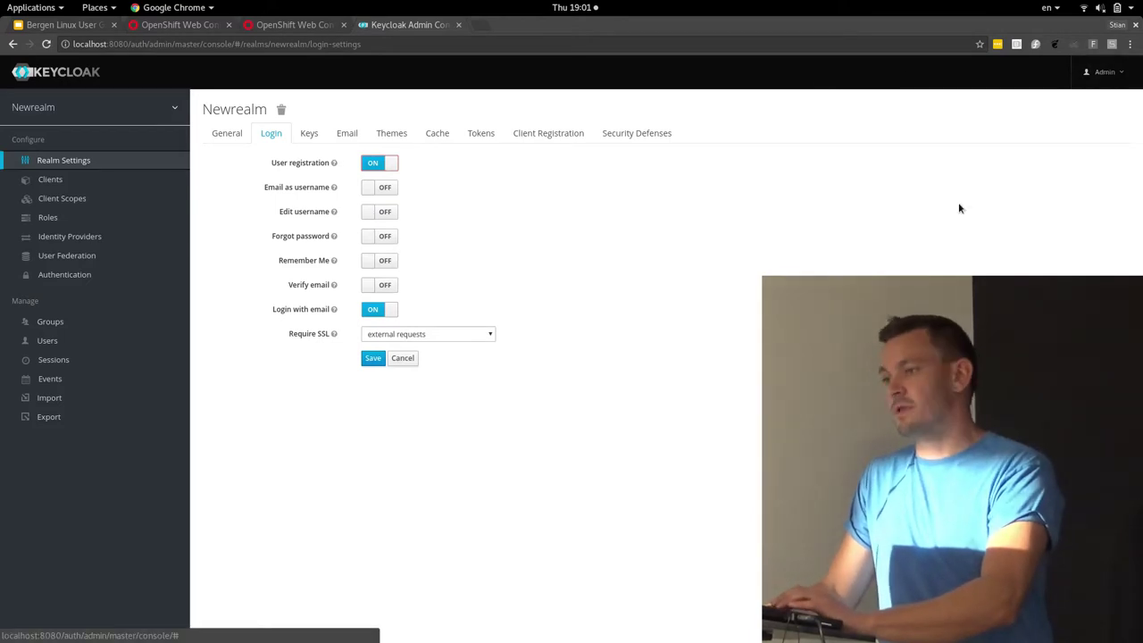
pyautogui.hotkey('ctrl', 'shift', 'n')
# Load localhost:8080/auth/realms/newrealm/ in the incognito window
pyautogui.write('local')
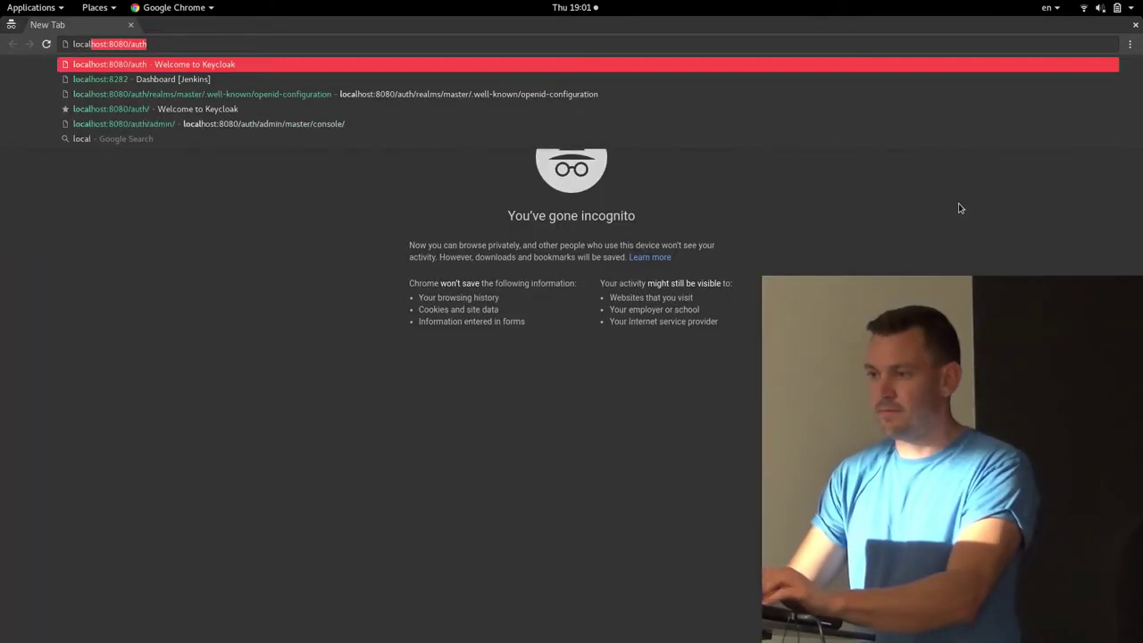
pyautogui.press('Right')
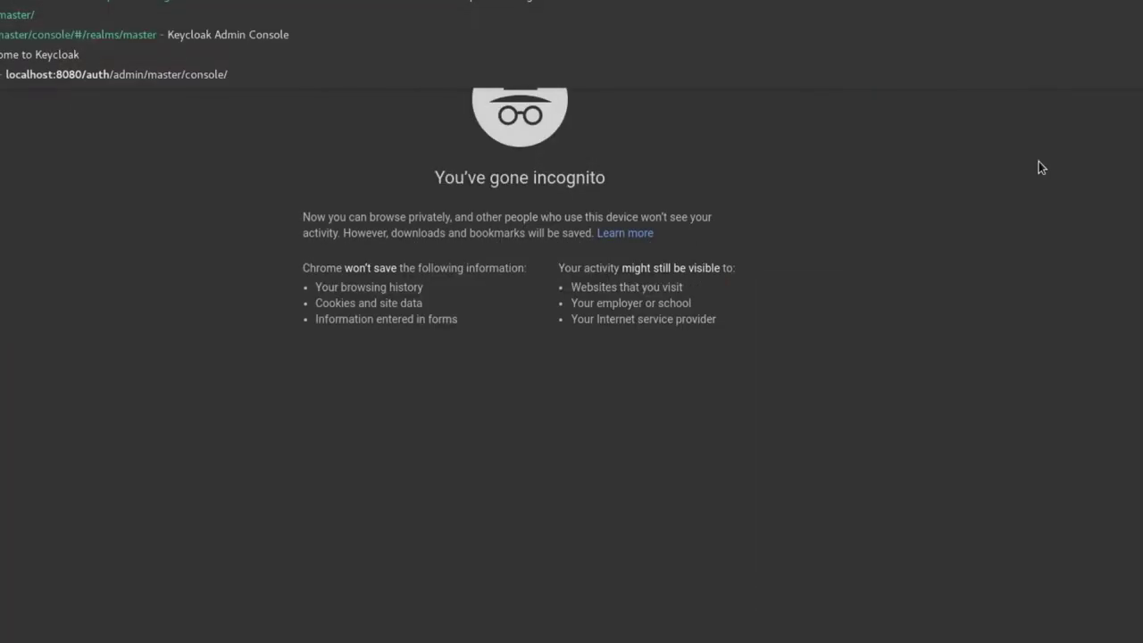
pyautogui.press('Down')
pyautogui.press('Down')
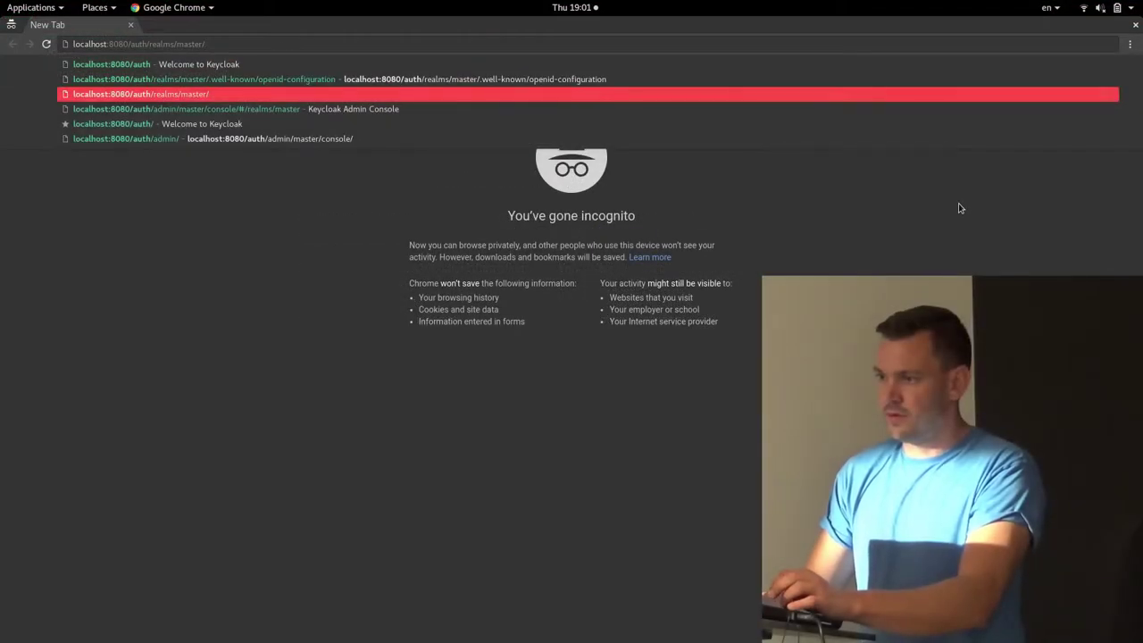
pyautogui.hotkey('ctrl', 'shift', 'Left')
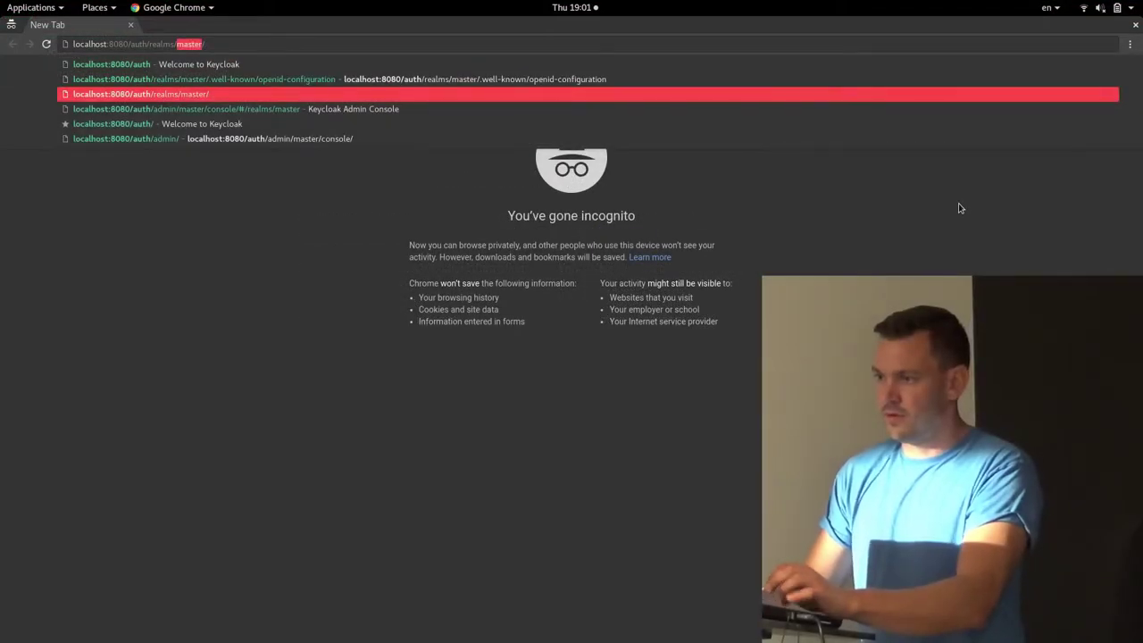
pyautogui.write('newrealm/account')
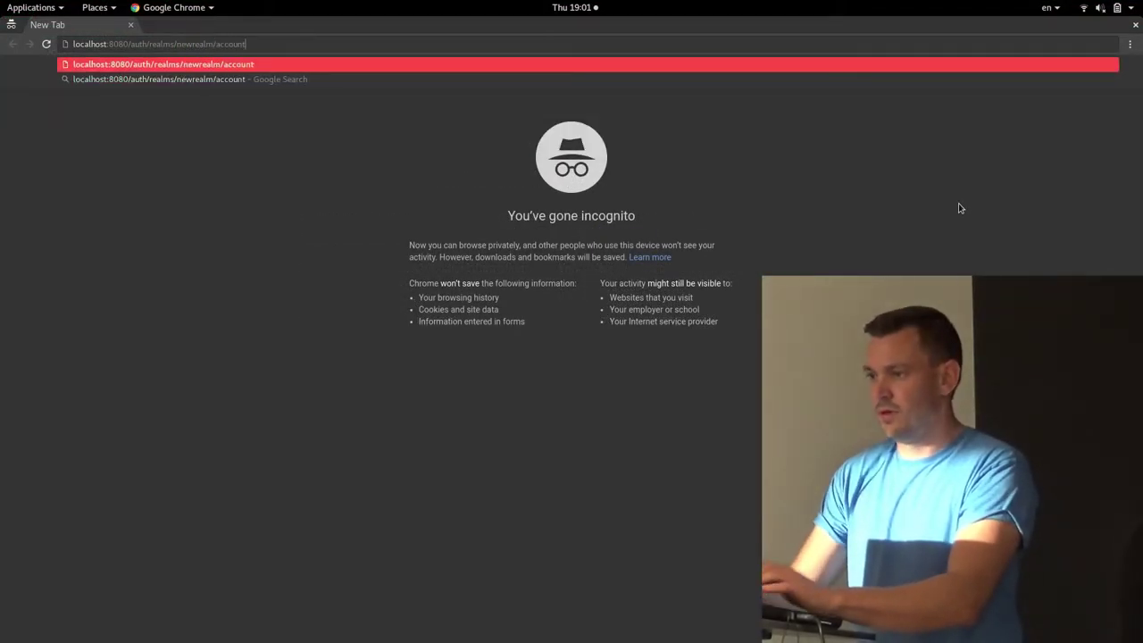
pyautogui.press('Return')
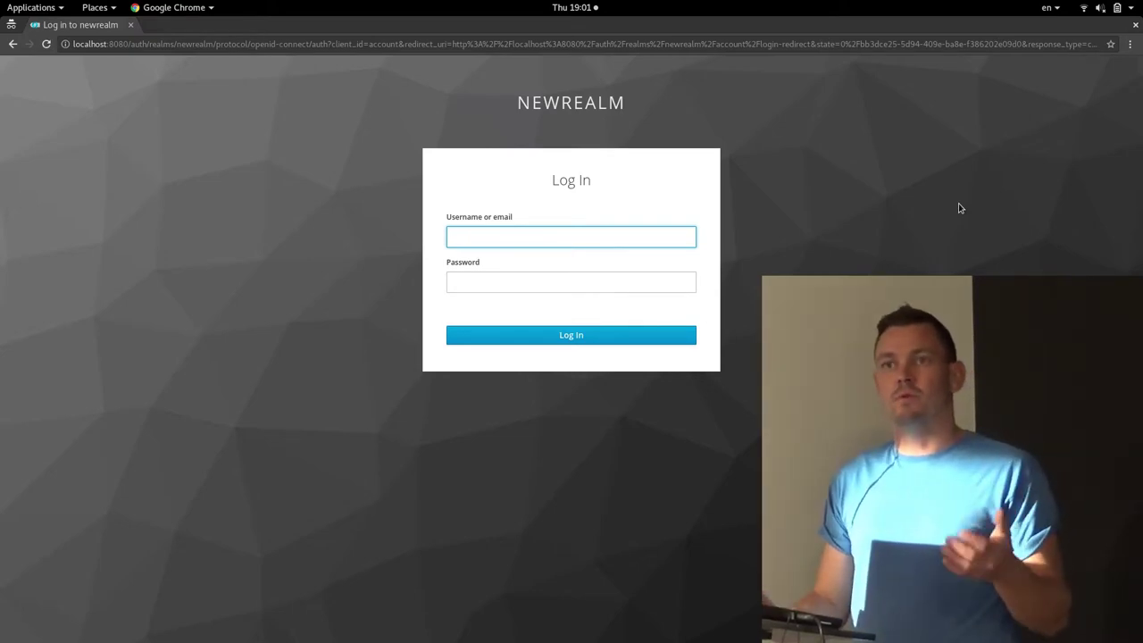
# Save the registration setting, then reload the login page and check its new Register form
pyautogui.hotkey('alt', 'Tab')
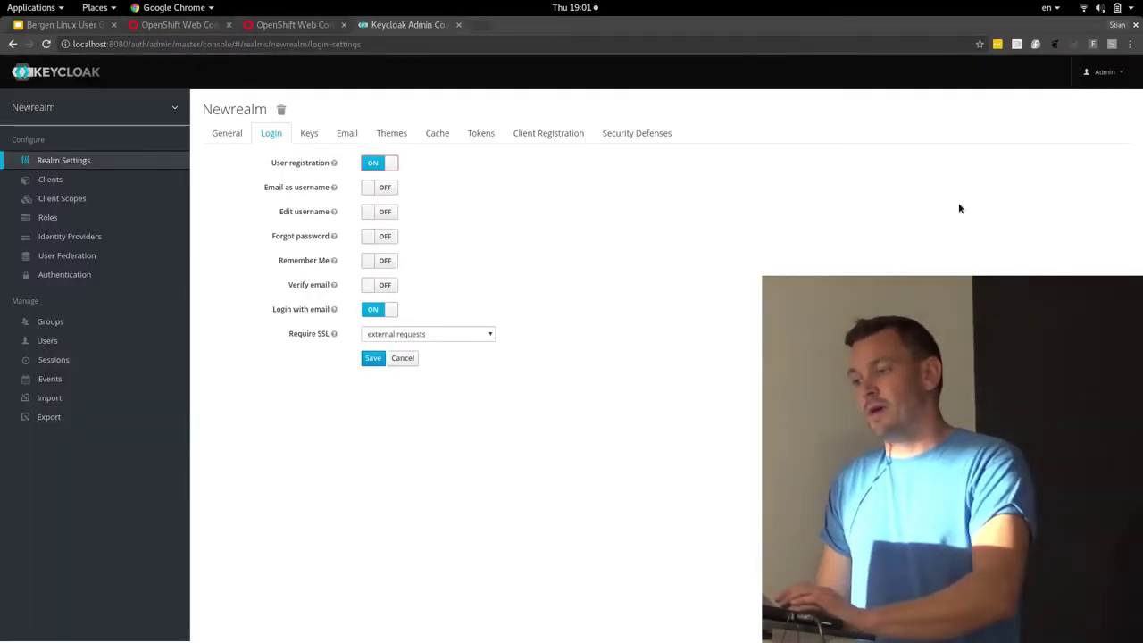
pyautogui.click(371, 357)
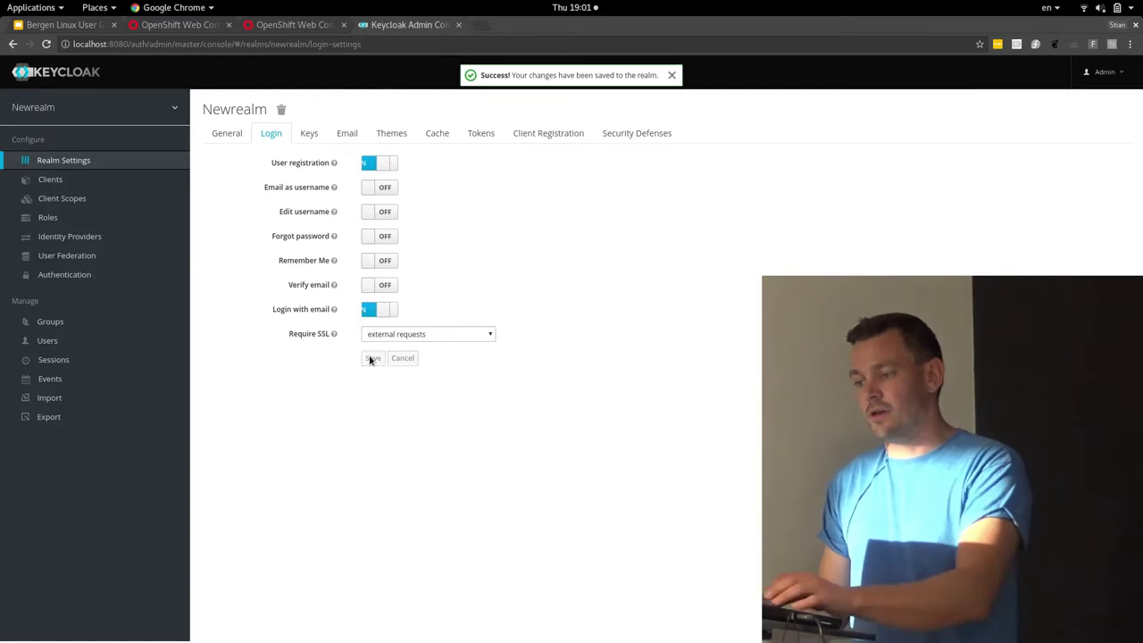
pyautogui.hotkey('alt', 'Tab')
pyautogui.press('XF86MonBrightnessDown')
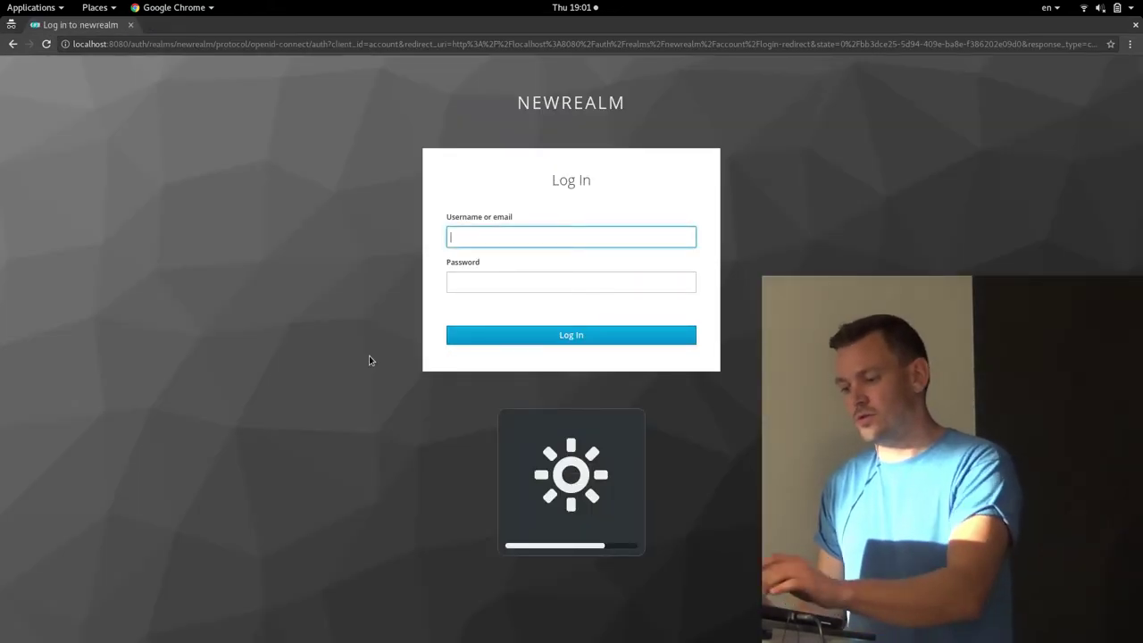
pyautogui.press('F5')
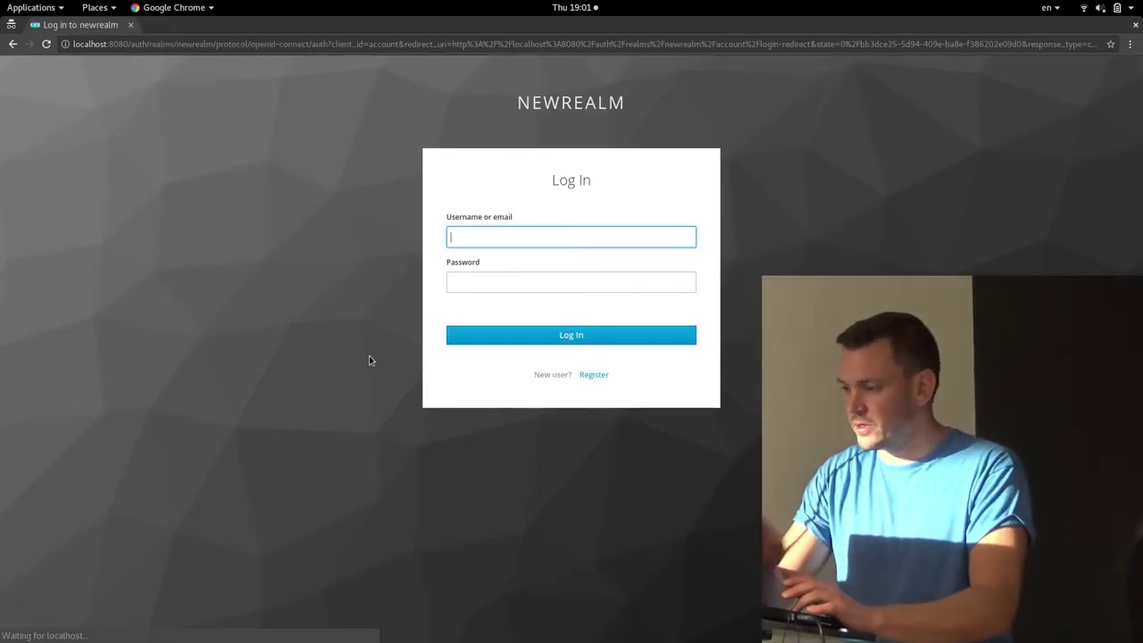
pyautogui.click(595, 376)
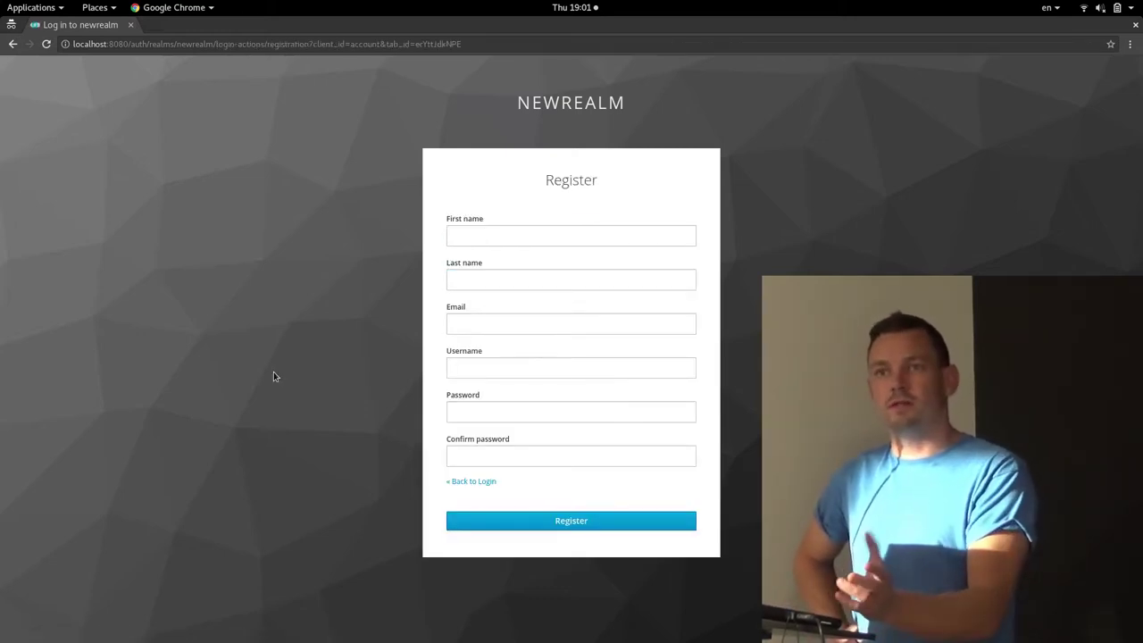
pyautogui.click(467, 481)
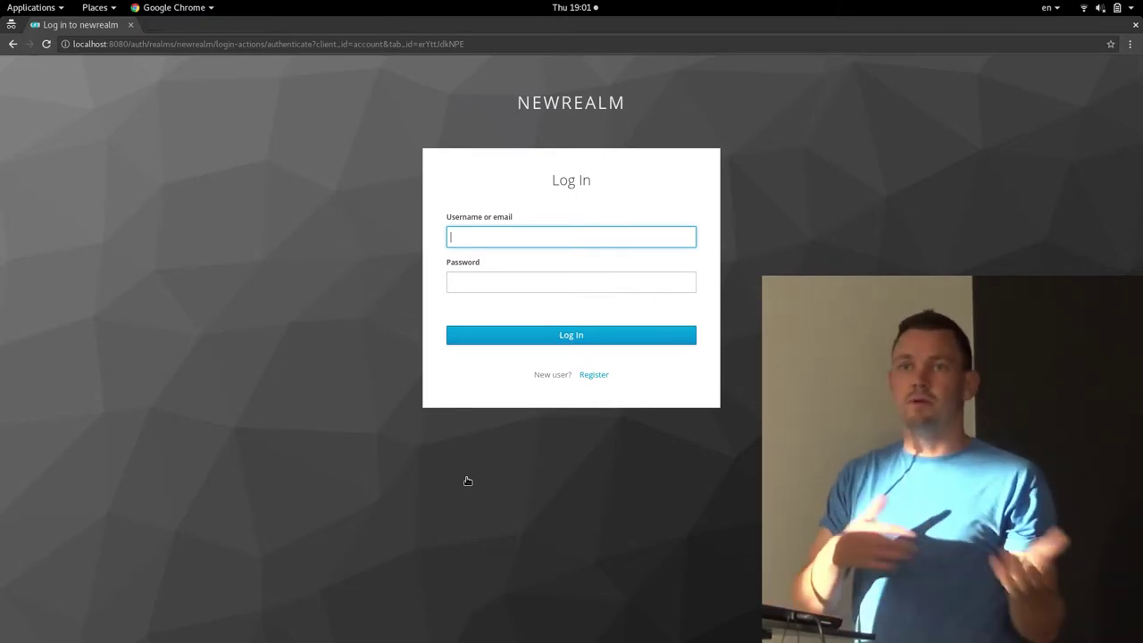
pyautogui.hotkey('alt', 'Tab')
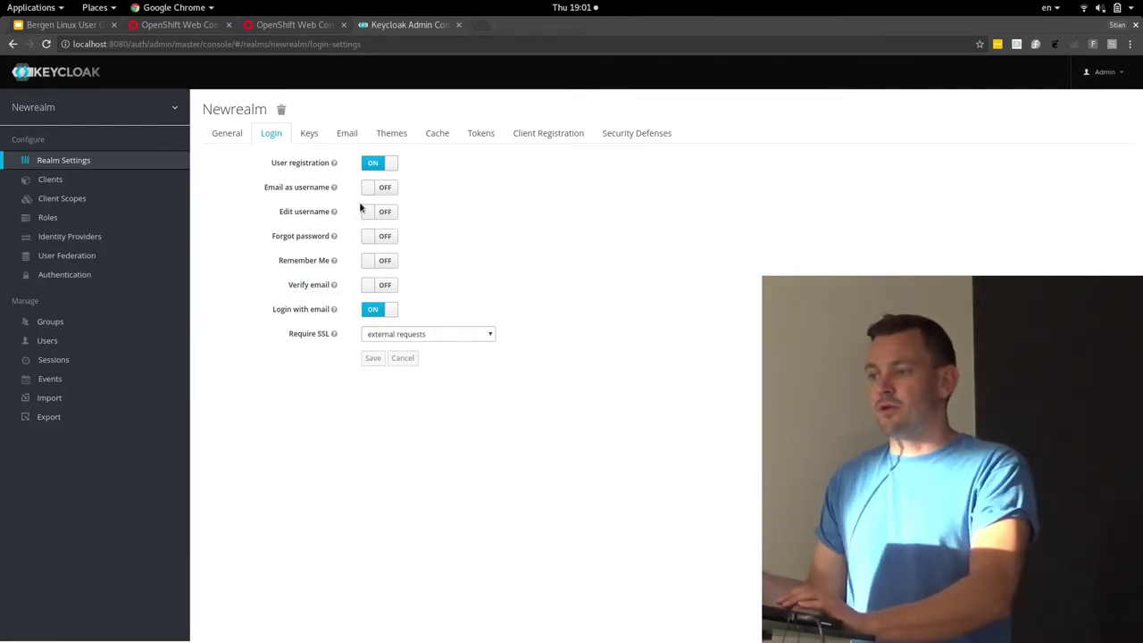
# Enable and save Remember Me for newrealm, then go to the Themes settings
pyautogui.click(370, 262)
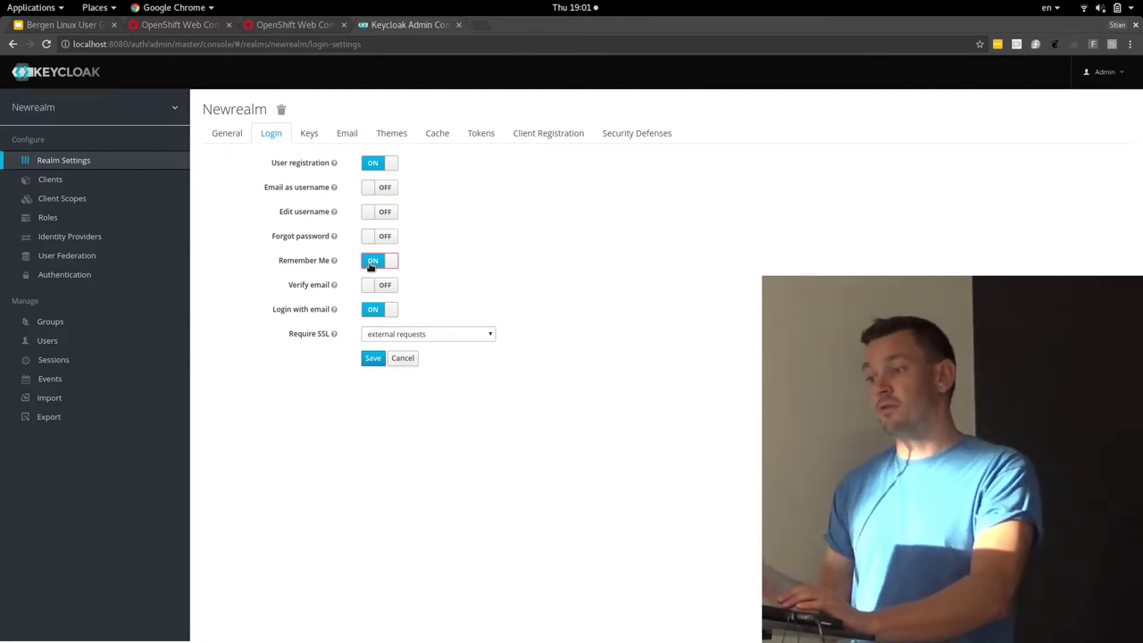
pyautogui.click(373, 358)
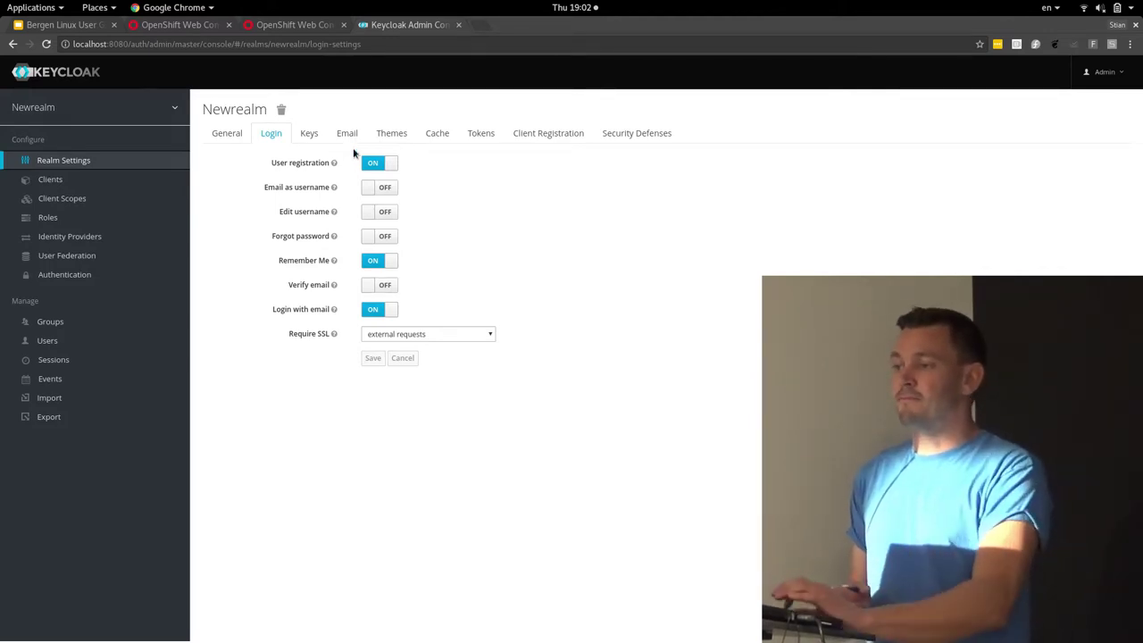
pyautogui.click(390, 136)
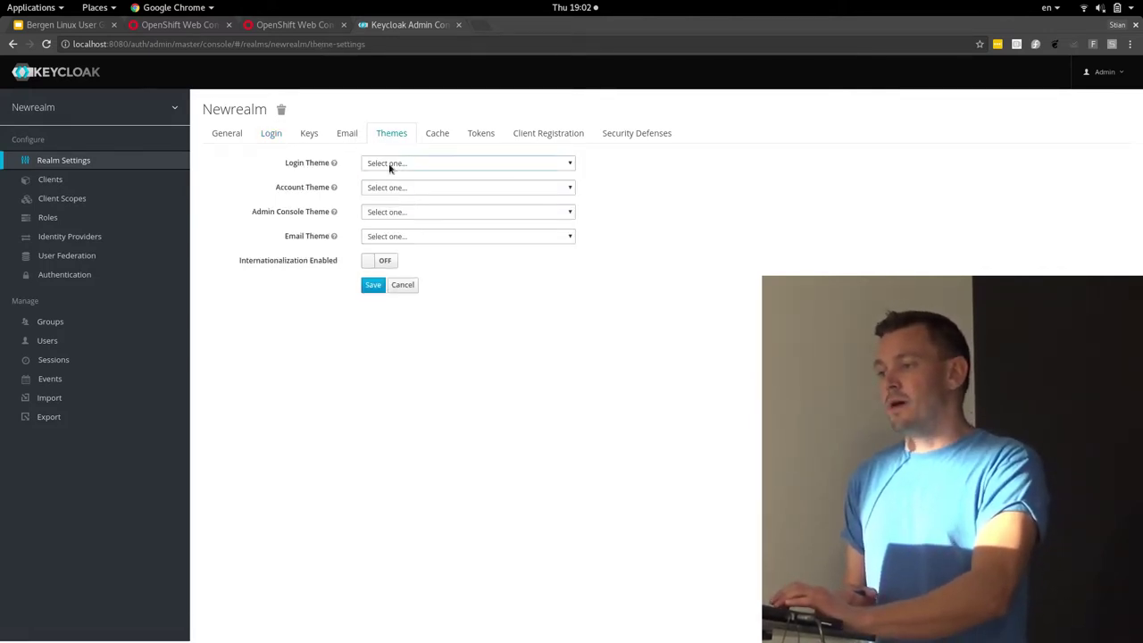
# Set newrealm's login theme to base, save, and reload the login page to preview it
pyautogui.click(390, 164)
pyautogui.click(386, 186)
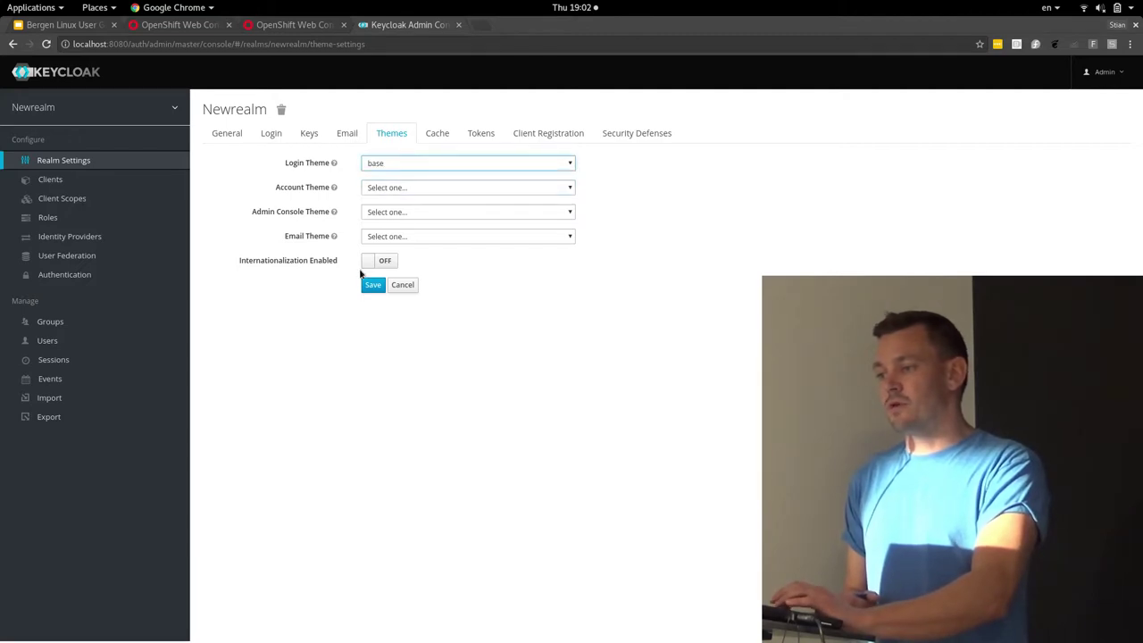
pyautogui.click(371, 284)
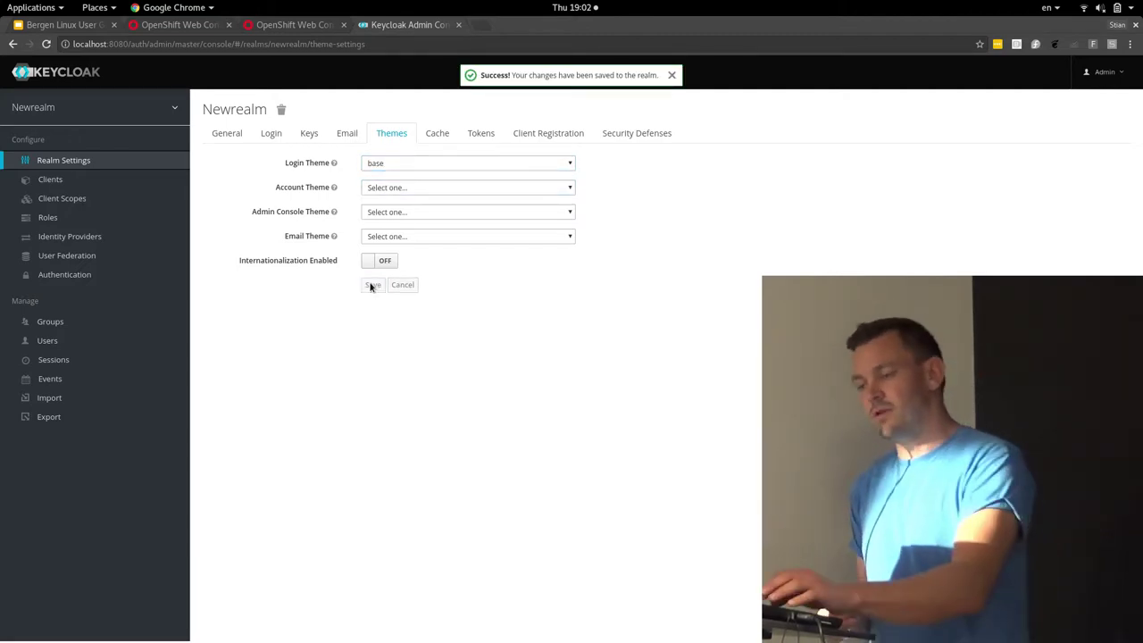
pyautogui.hotkey('alt', 'Tab')
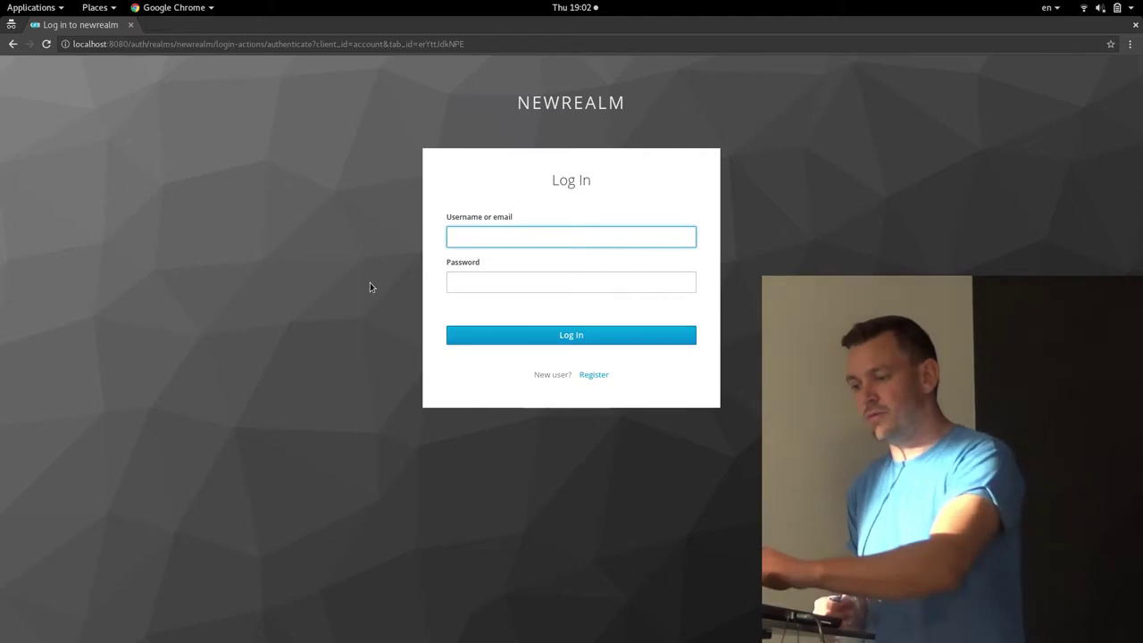
pyautogui.press('XF86MonBrightnessUp')
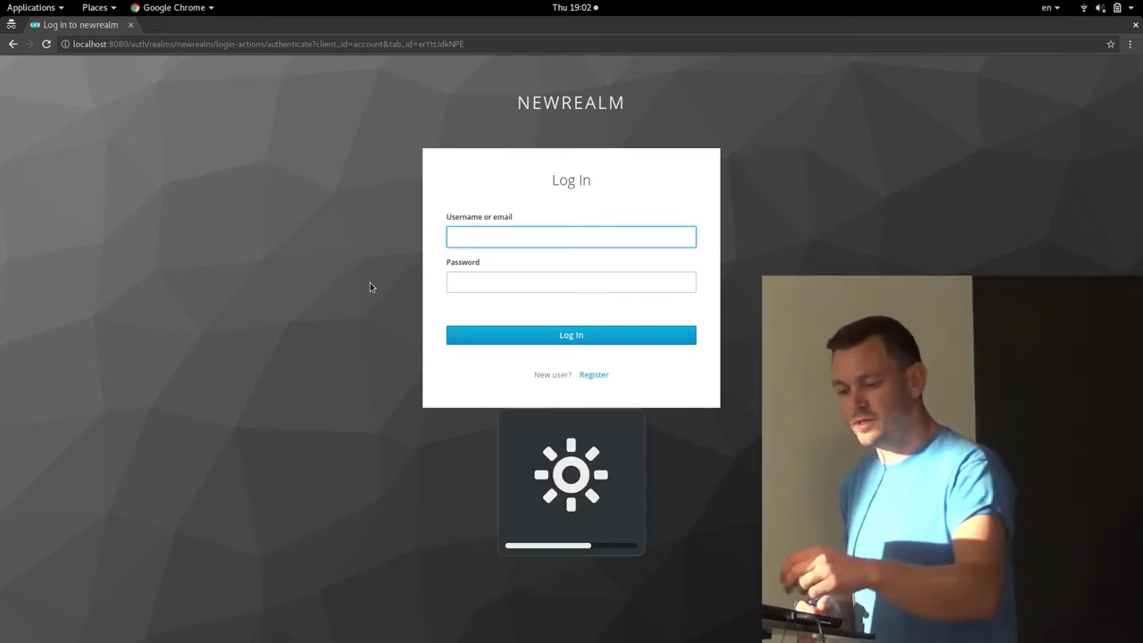
pyautogui.press('F5')
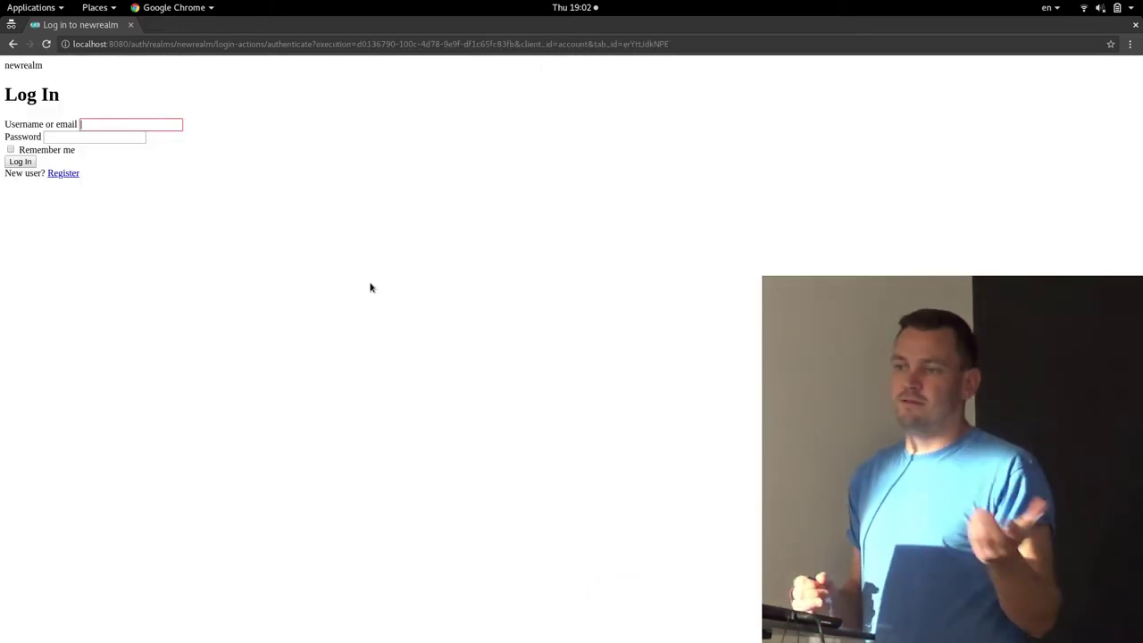
pyautogui.hotkey('alt', 'Tab')
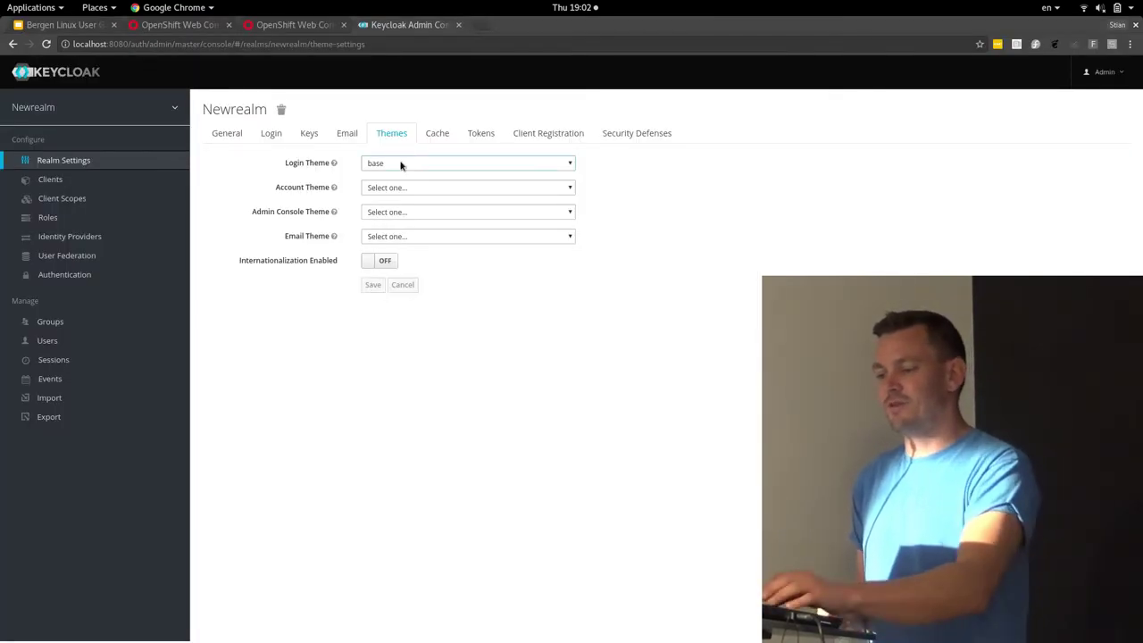
pyautogui.hotkey('alt', 'Tab')
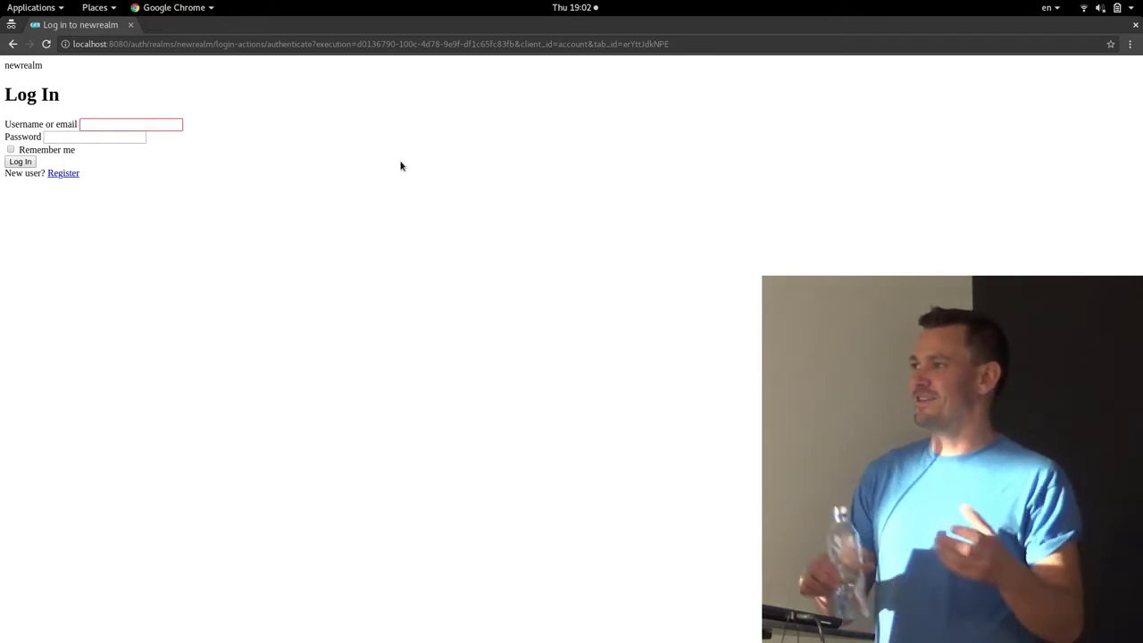
# Change the login theme to keycloak, save, and reload the login page to see the restyling
pyautogui.hotkey('alt', 'Tab')
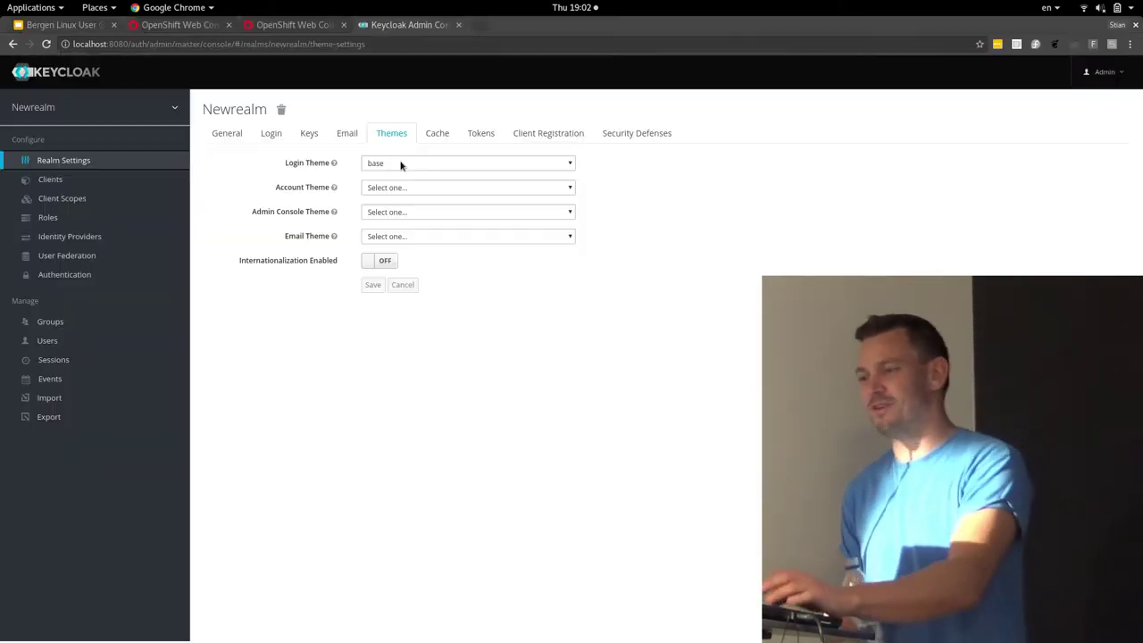
pyautogui.click(400, 164)
pyautogui.click(400, 185)
pyautogui.click(372, 284)
pyautogui.hotkey('alt', 'Tab')
pyautogui.press('XF86MonBrightnessUp')
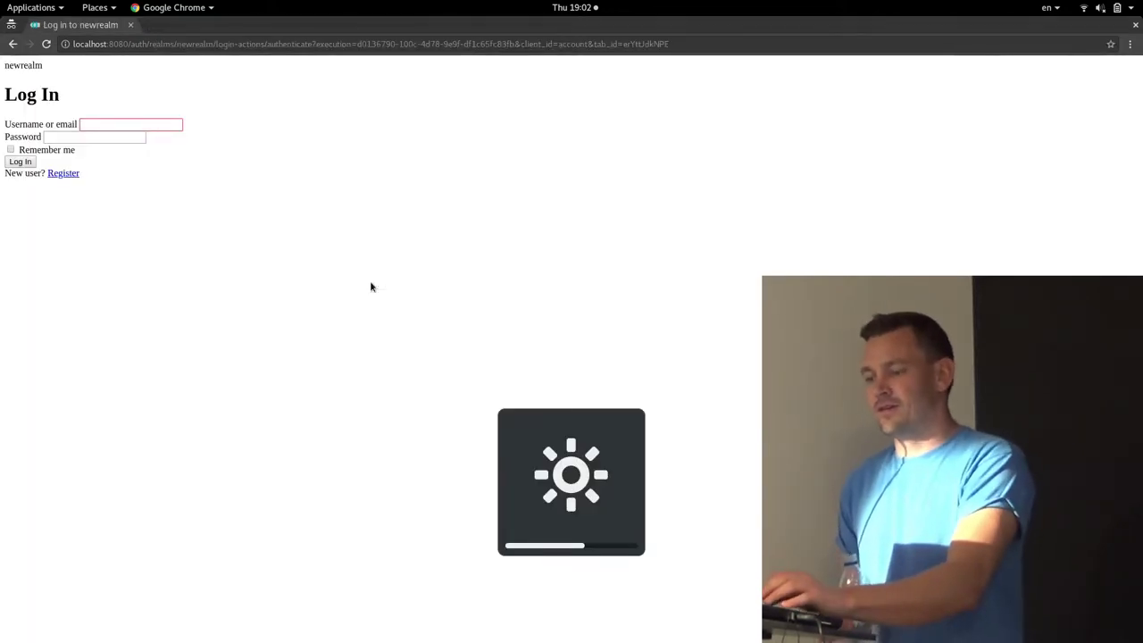
pyautogui.press('F5')
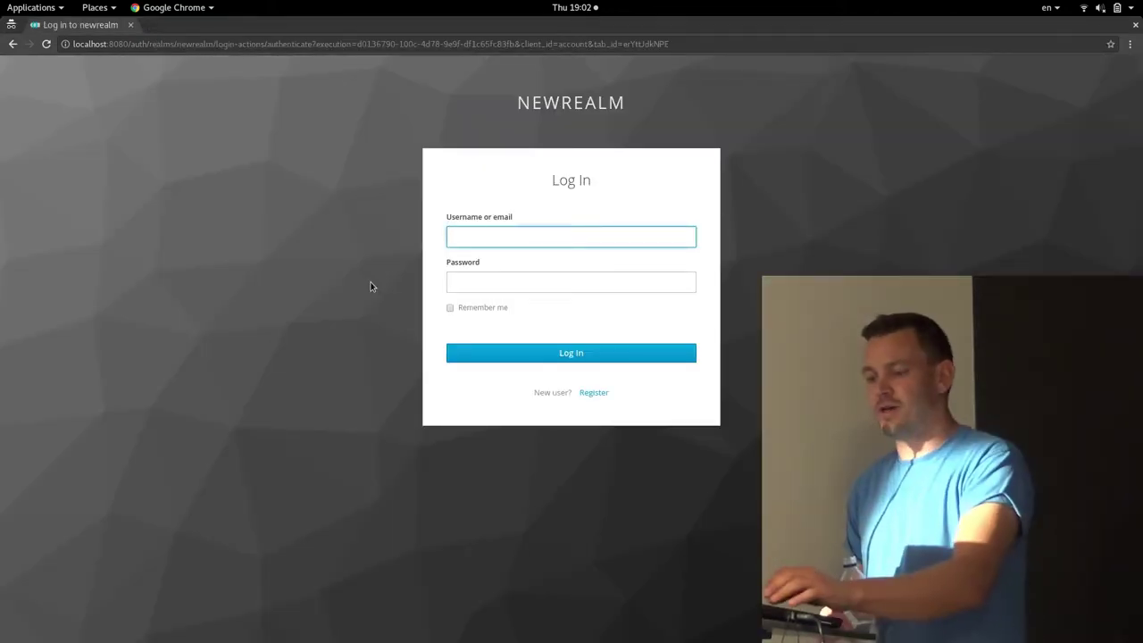
pyautogui.hotkey('alt', 'Tab')
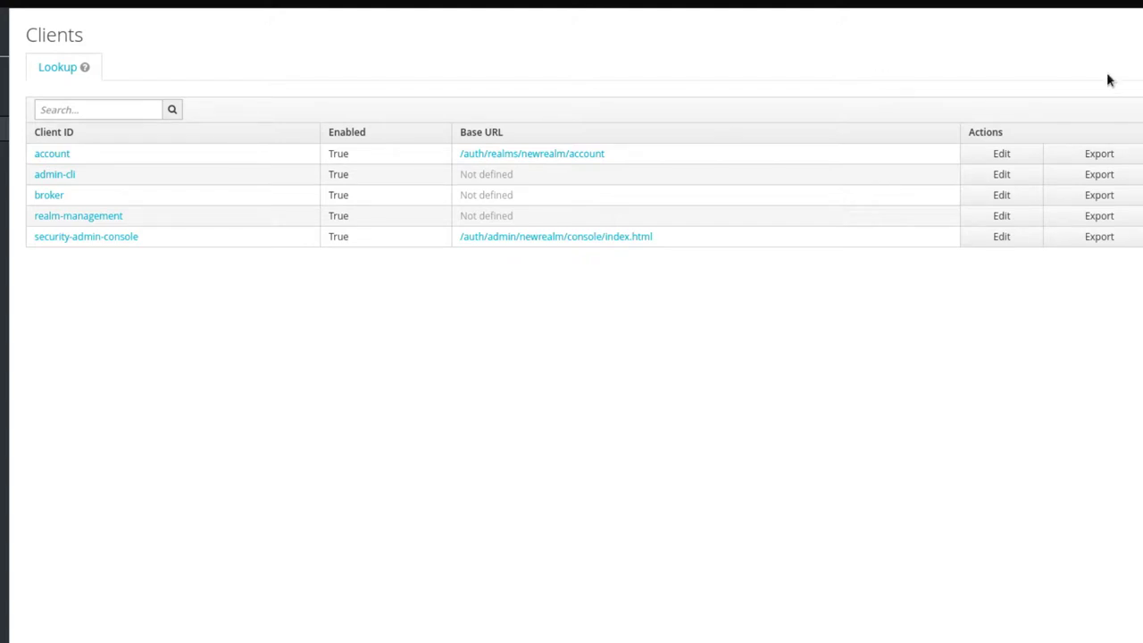
# Open the Add Client form to create a new client in Newrealm
pyautogui.click(1139, 109)
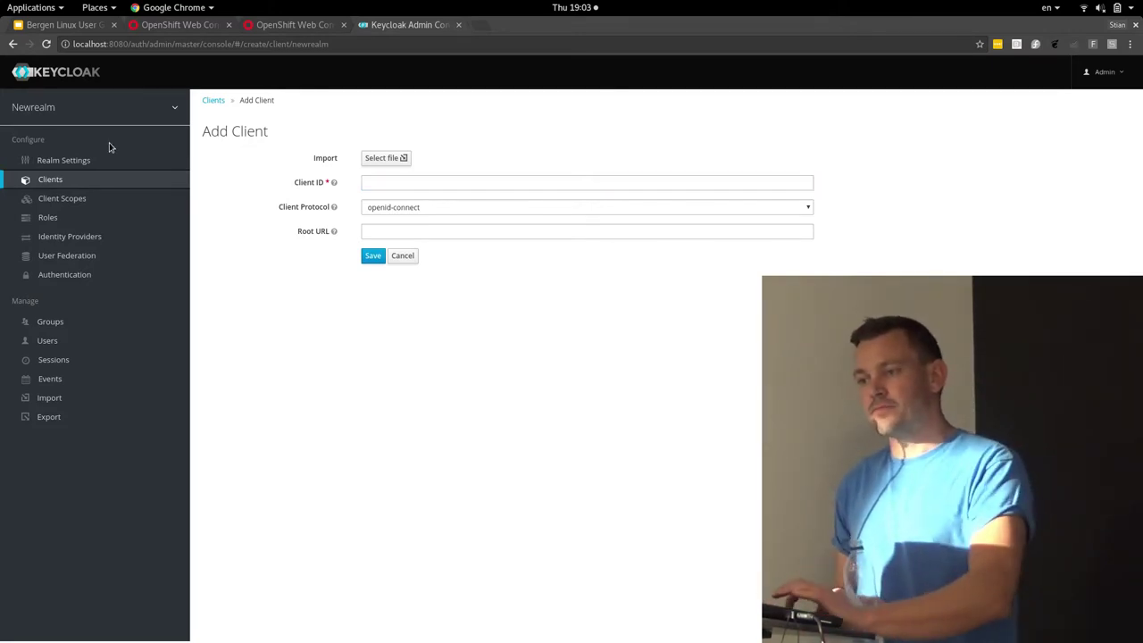
# Switch to Newrealm's Client Scopes list, leaving the new client unsaved
pyautogui.click(76, 199)
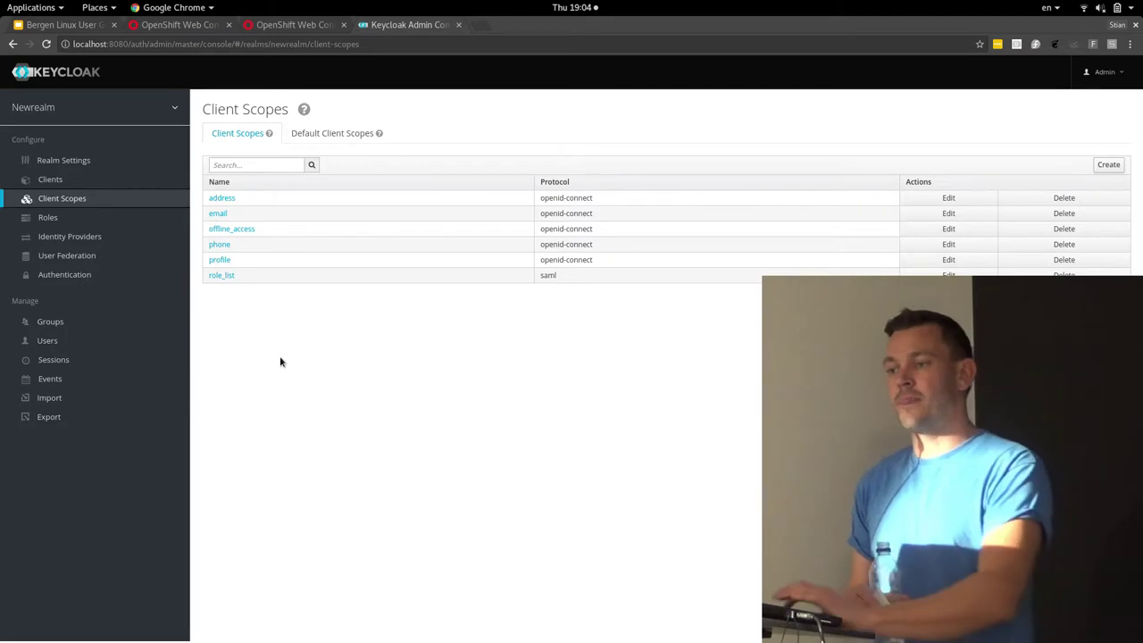
# Review the realm roles, then go to the Identity Providers page
pyautogui.click(89, 220)
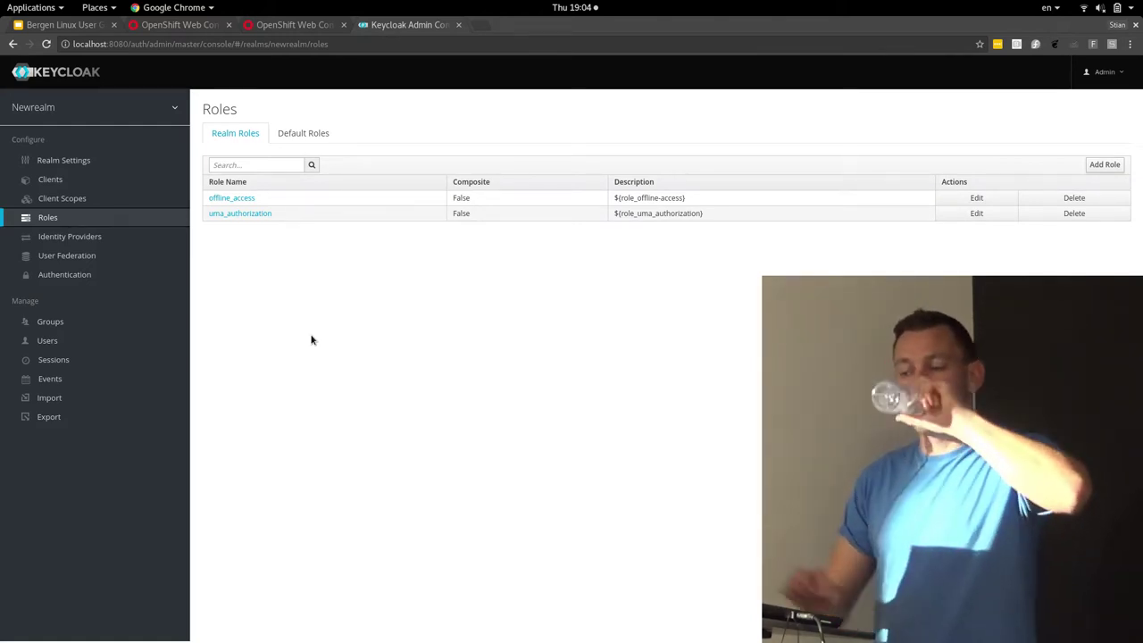
pyautogui.click(90, 233)
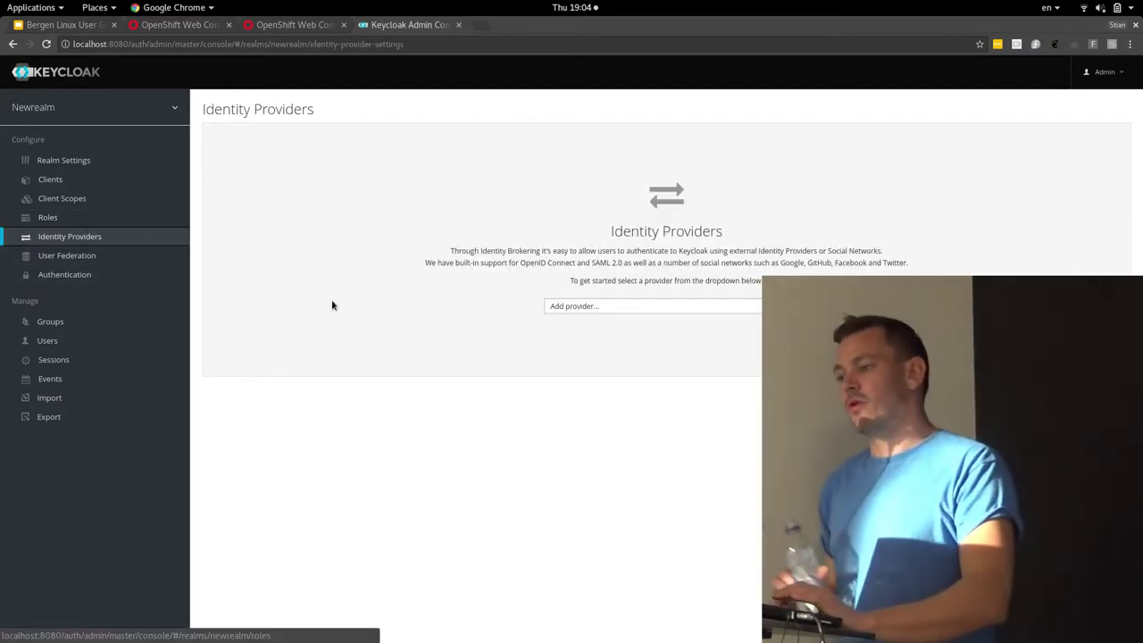
pyautogui.click(585, 307)
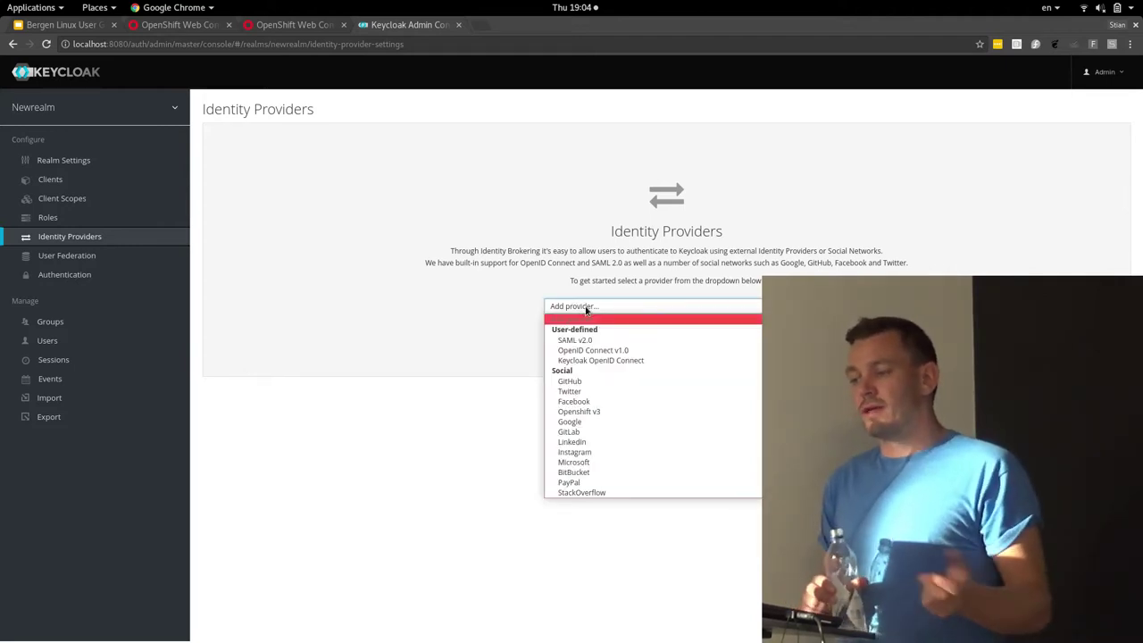
pyautogui.click(569, 381)
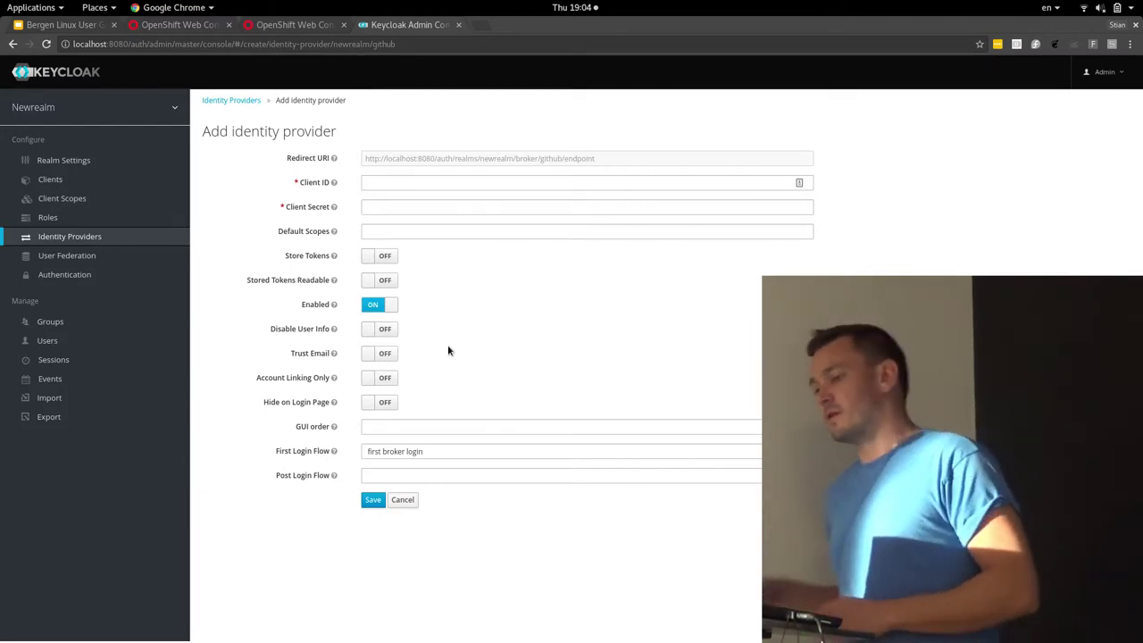
pyautogui.click(385, 181)
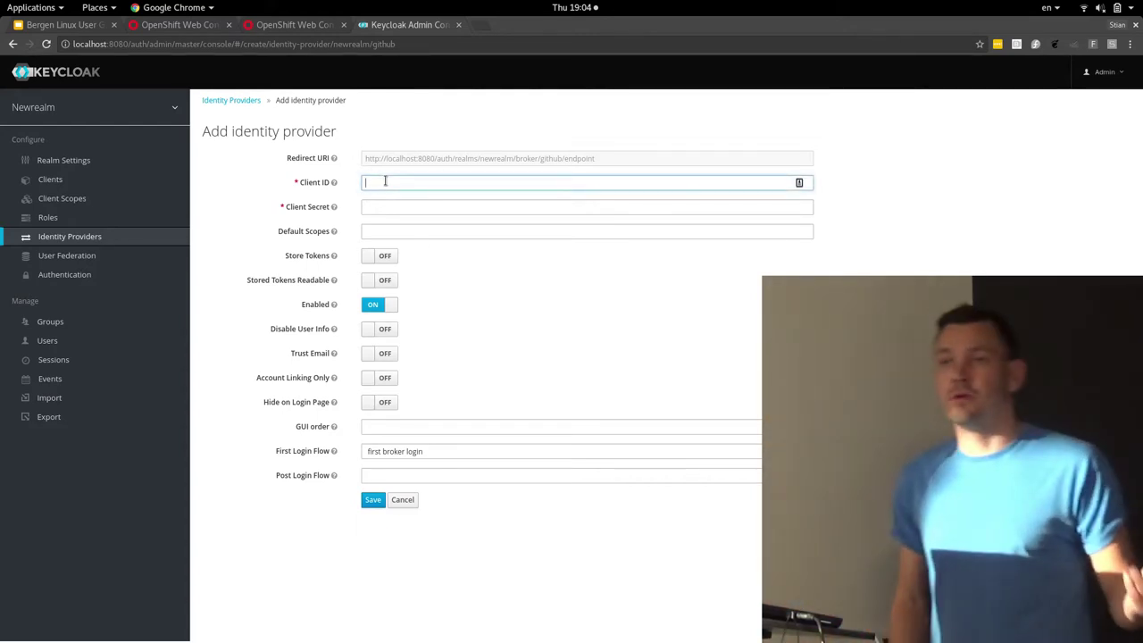
pyautogui.write('dsf')
pyautogui.press('Tab')
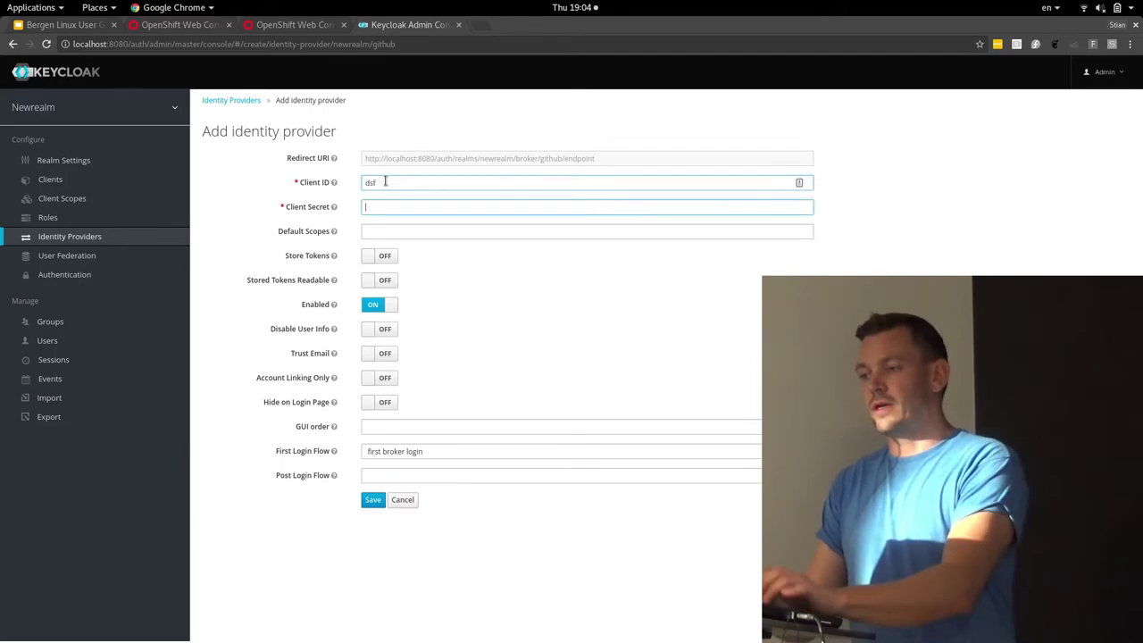
pyautogui.write('dsf')
pyautogui.click(372, 500)
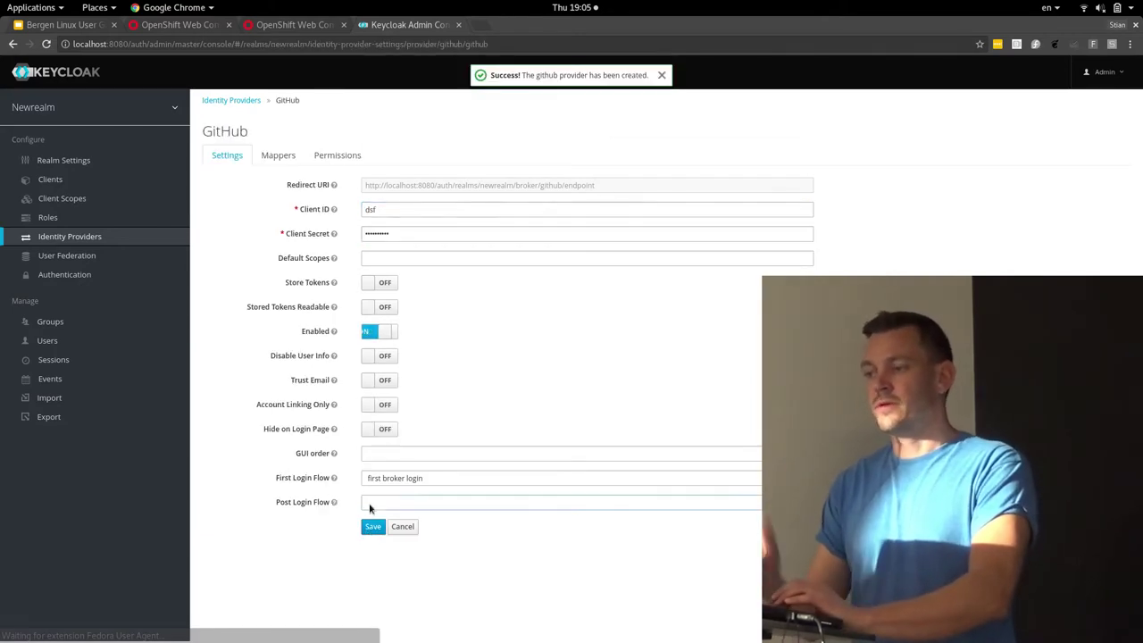
# Back on the Identity Providers list, start a new Google provider at its Client ID
pyautogui.click(229, 103)
pyautogui.click(1035, 151)
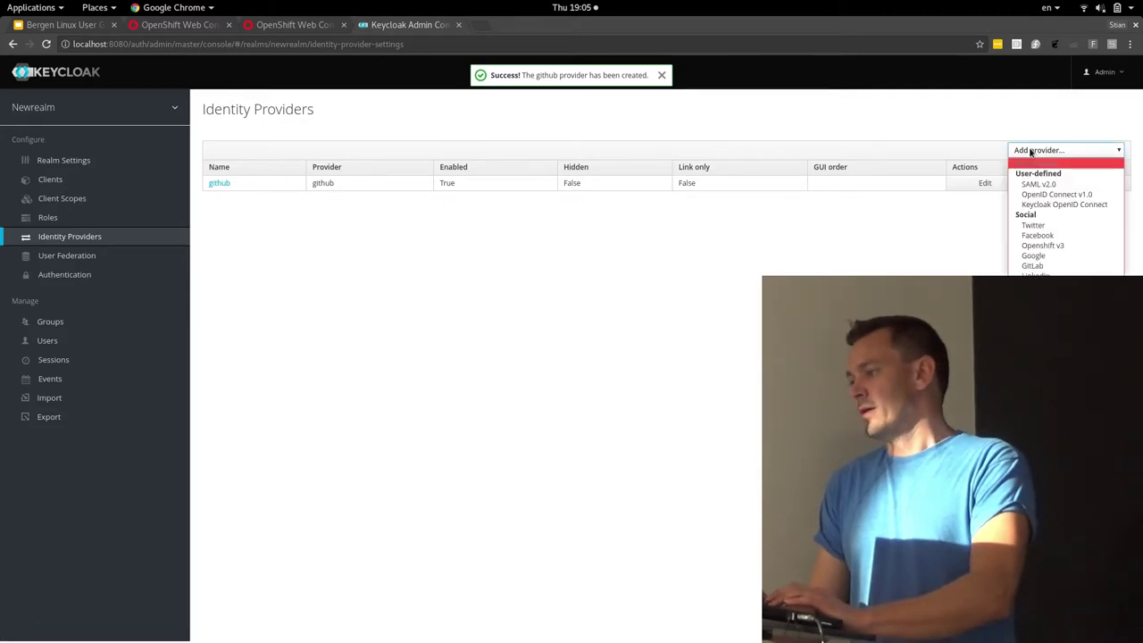
pyautogui.click(1036, 253)
pyautogui.click(527, 184)
pyautogui.write('sdf')
pyautogui.click(521, 206)
pyautogui.write('sdf')
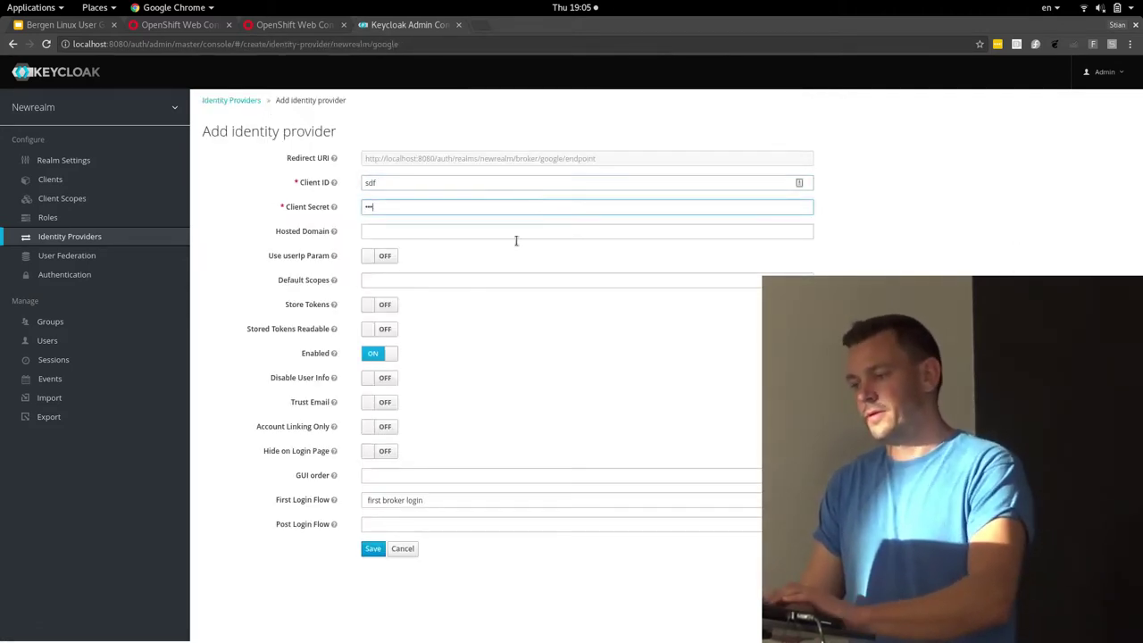
pyautogui.click(373, 548)
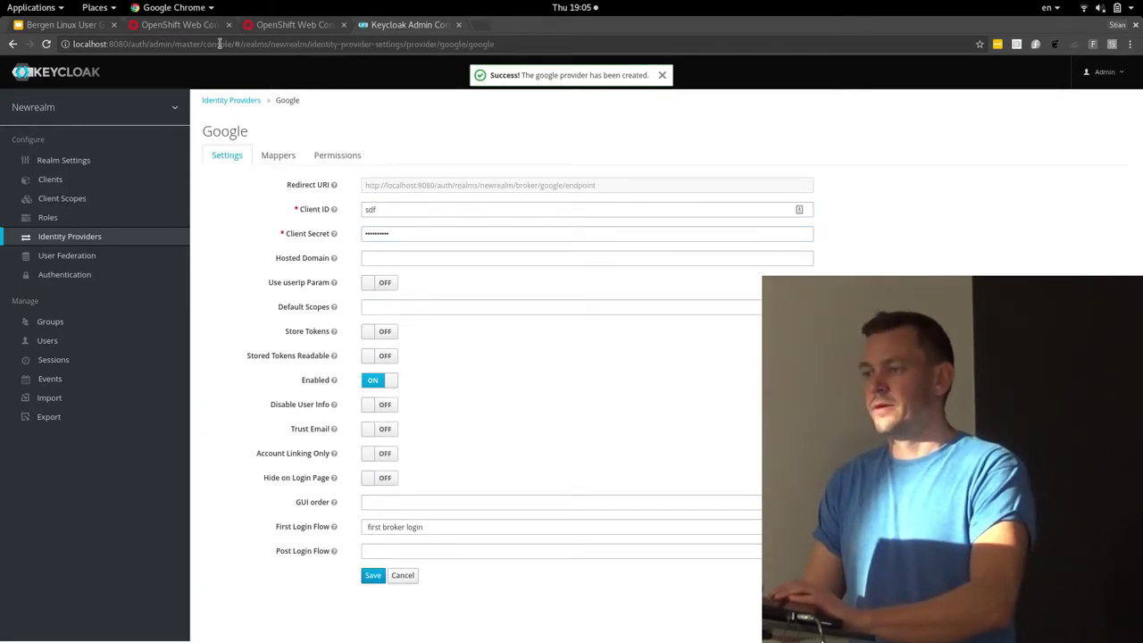
# Return to the identity providers list, then switch to the realm login page window
pyautogui.click(240, 100)
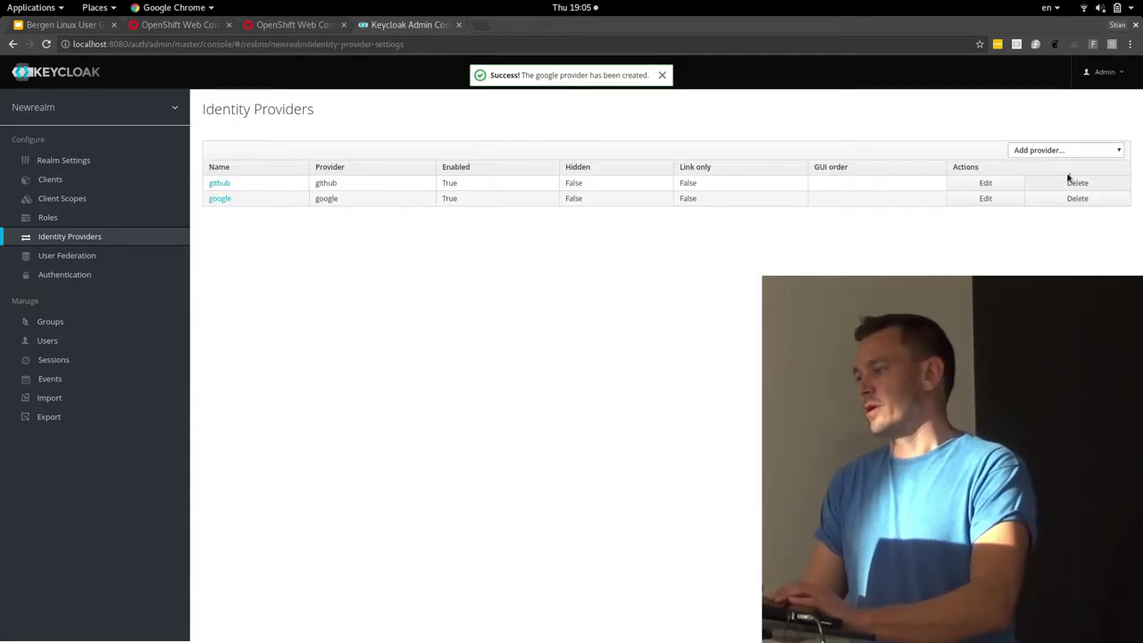
pyautogui.click(1048, 152)
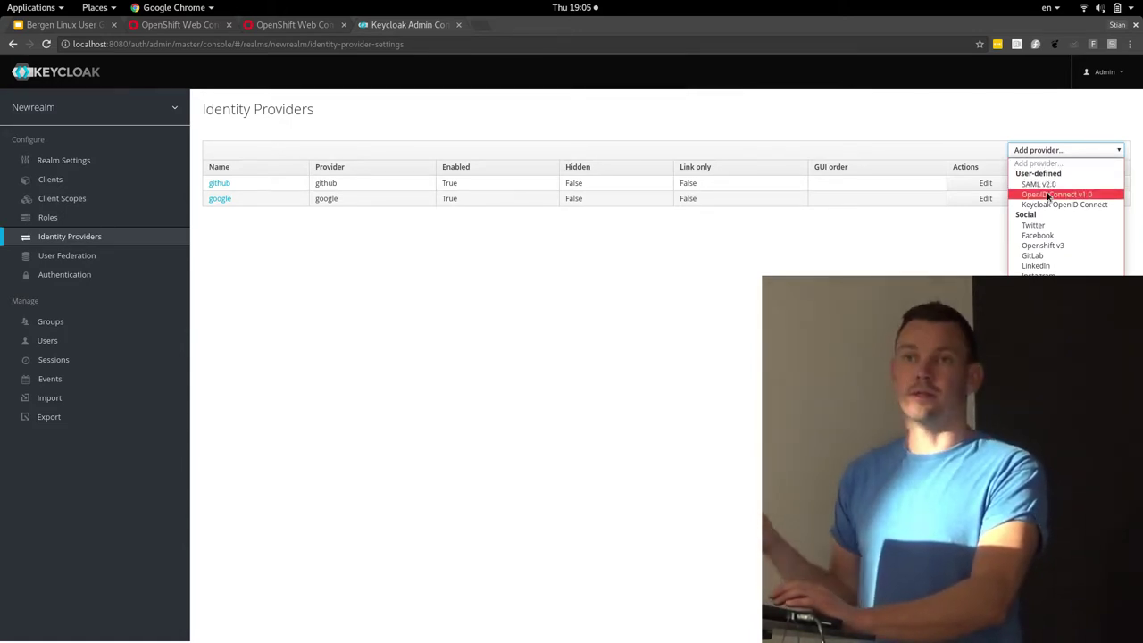
pyautogui.press('Escape')
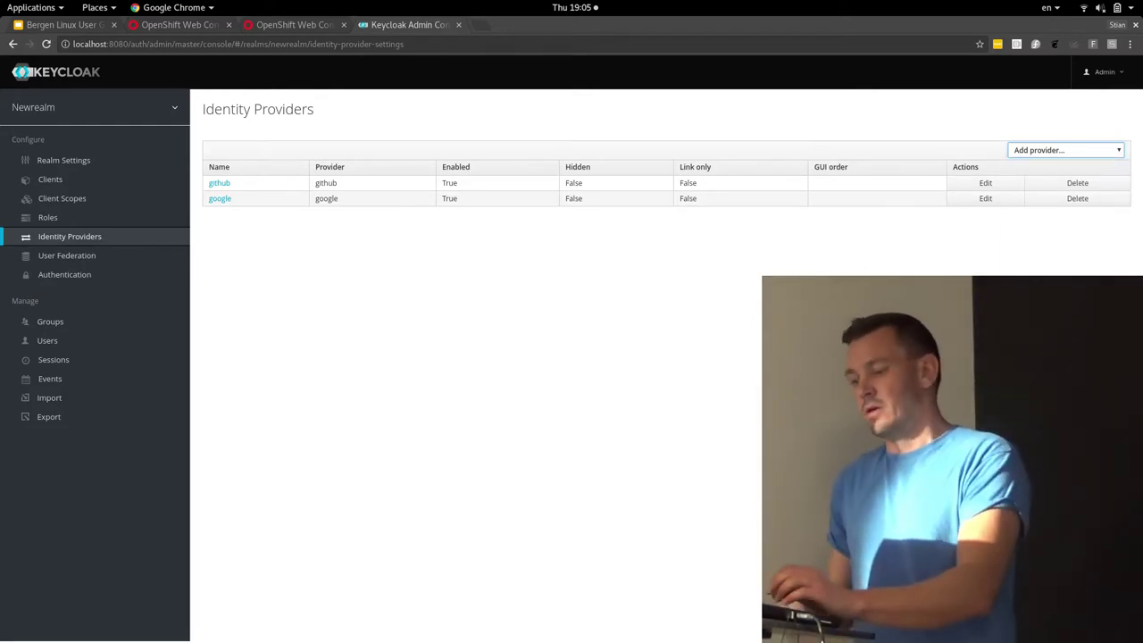
pyautogui.hotkey('alt', 'Tab')
pyautogui.press('XF86MonBrightnessDown')
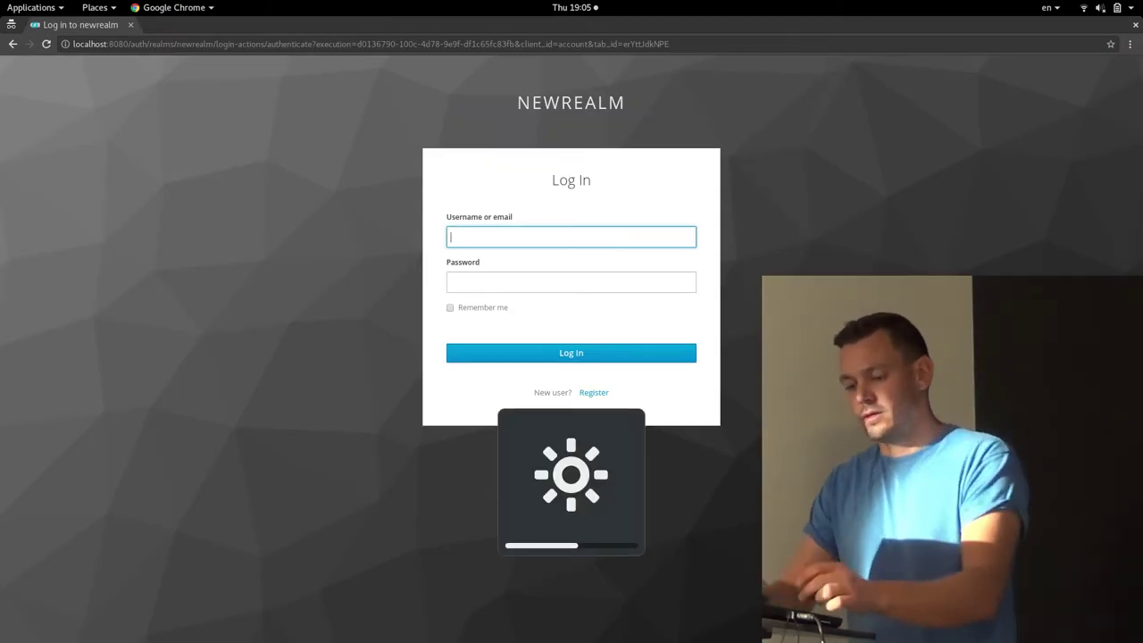
# Reload the login page to see GitHub and Google buttons, then return to the admin console
pyautogui.press('F5')
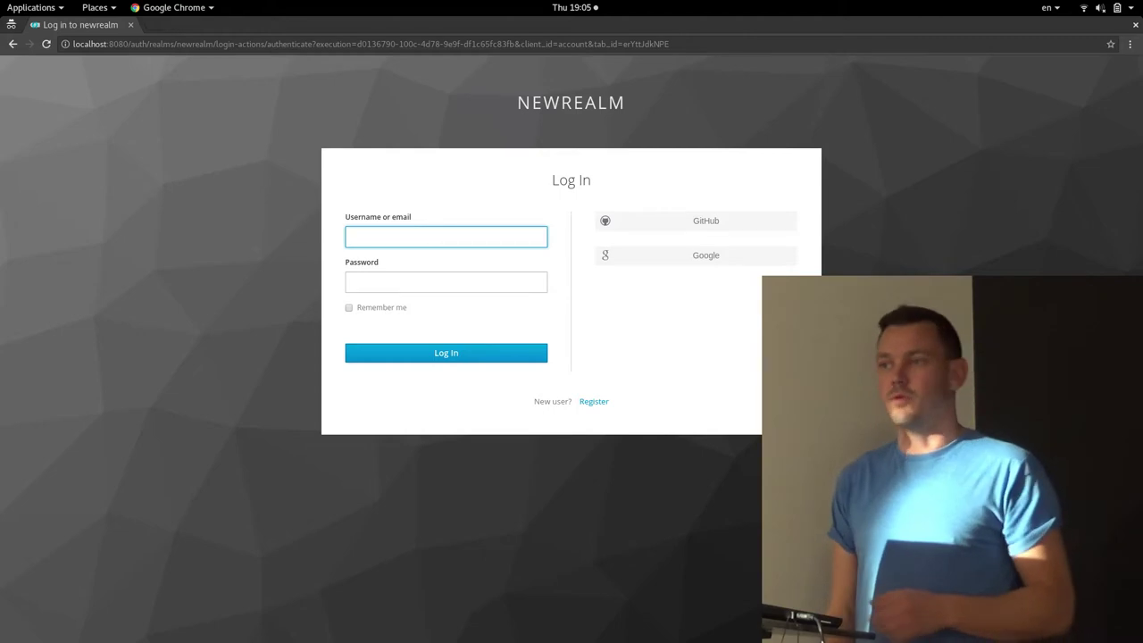
pyautogui.hotkey('alt', 'Tab')
pyautogui.press('super')
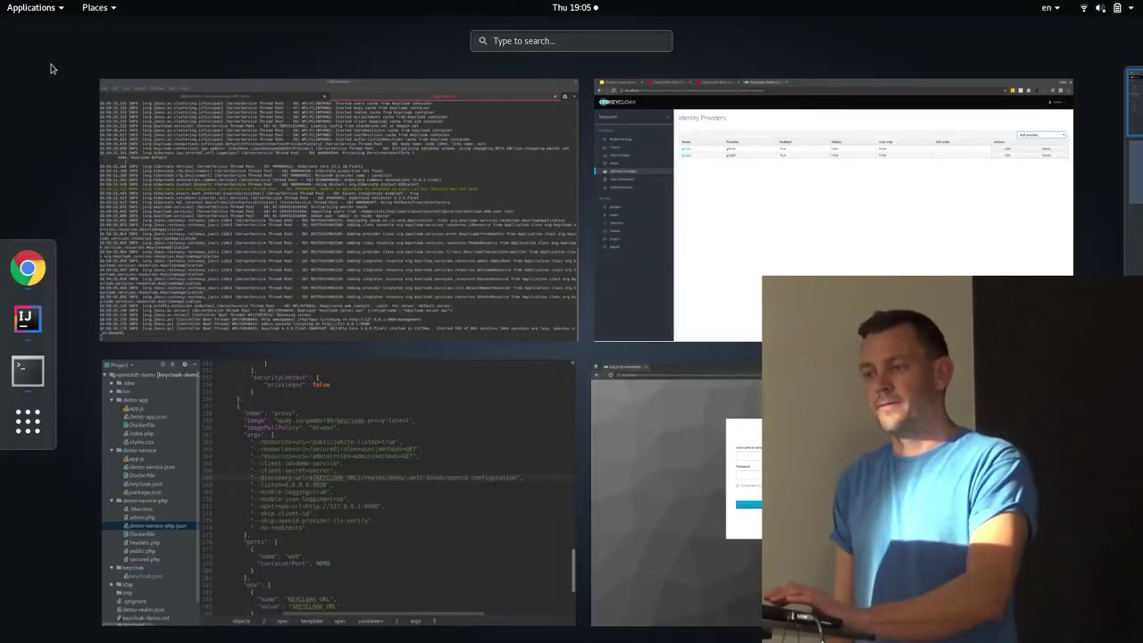
pyautogui.press('super')
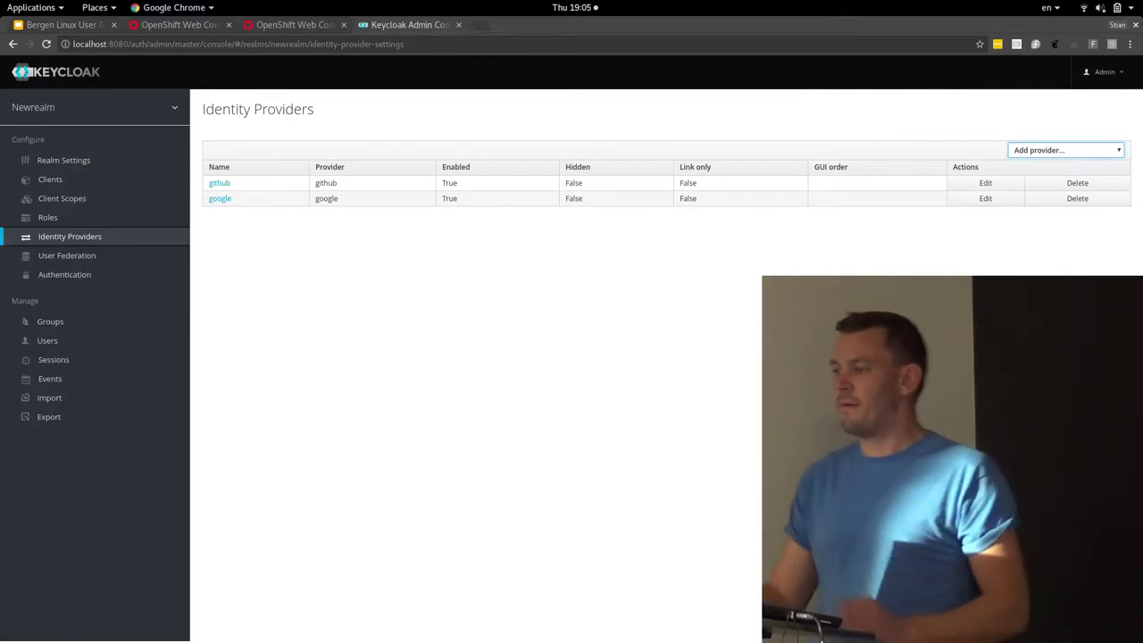
# Open a Bitbucket provider form and leave it unsaved
pyautogui.click(1032, 153)
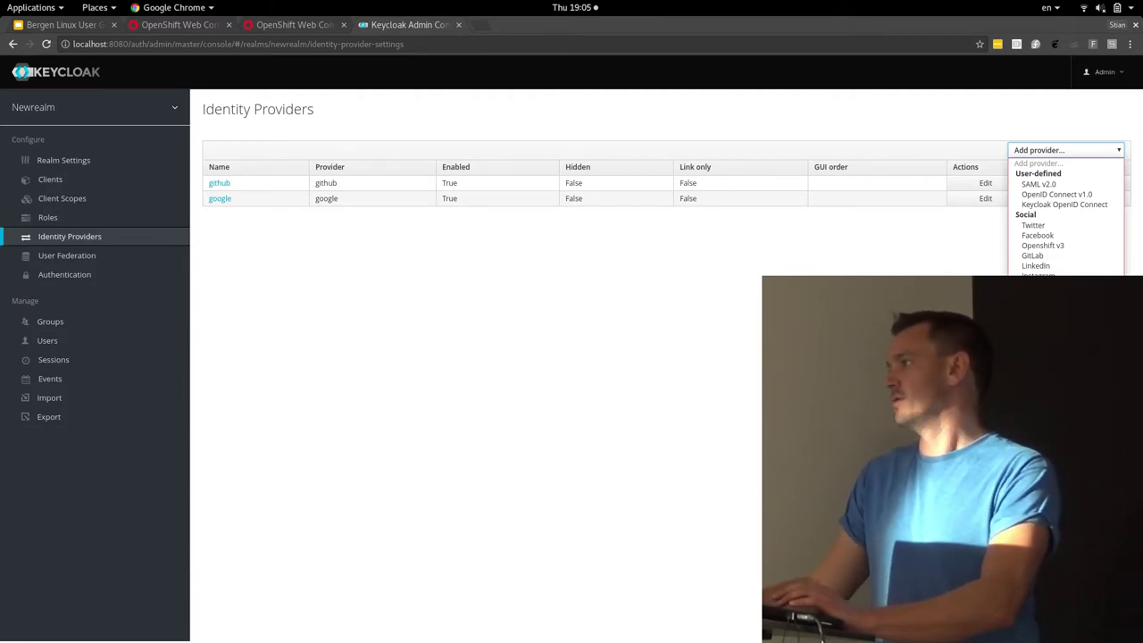
pyautogui.press('Return')
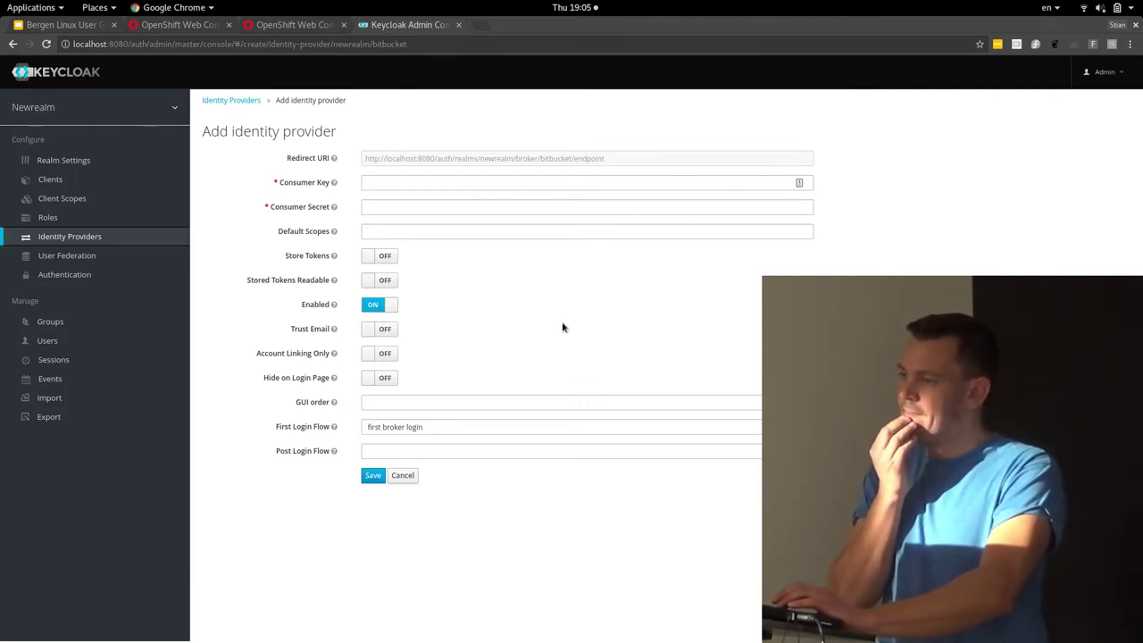
pyautogui.click(220, 100)
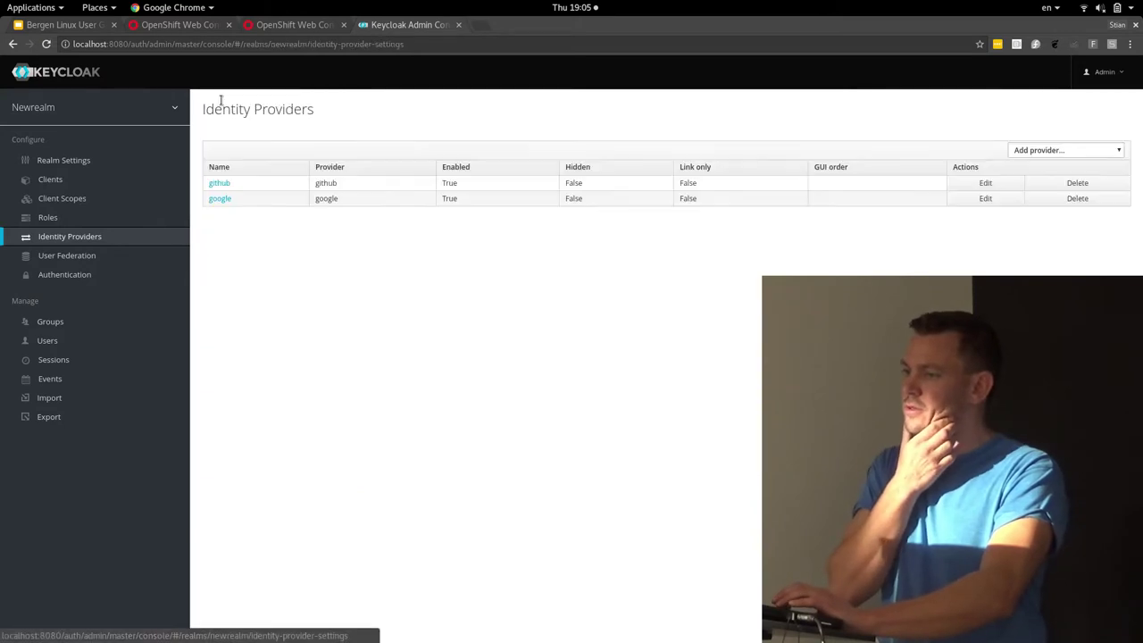
# Open an OpenID Connect v1.0 provider form and look through its settings
pyautogui.click(1060, 150)
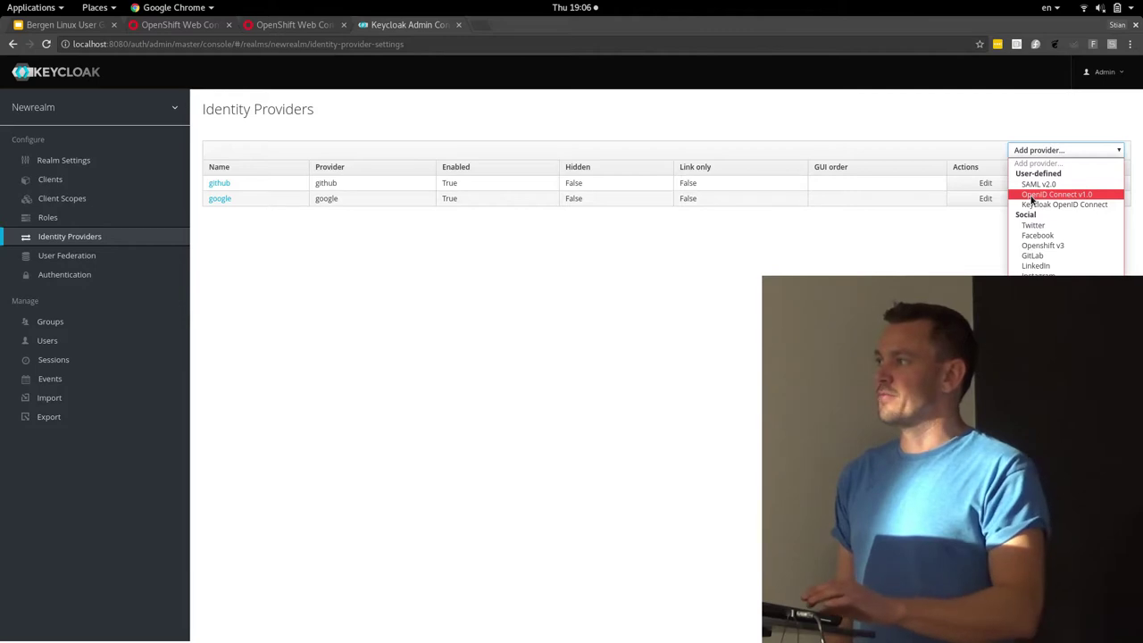
pyautogui.click(1031, 197)
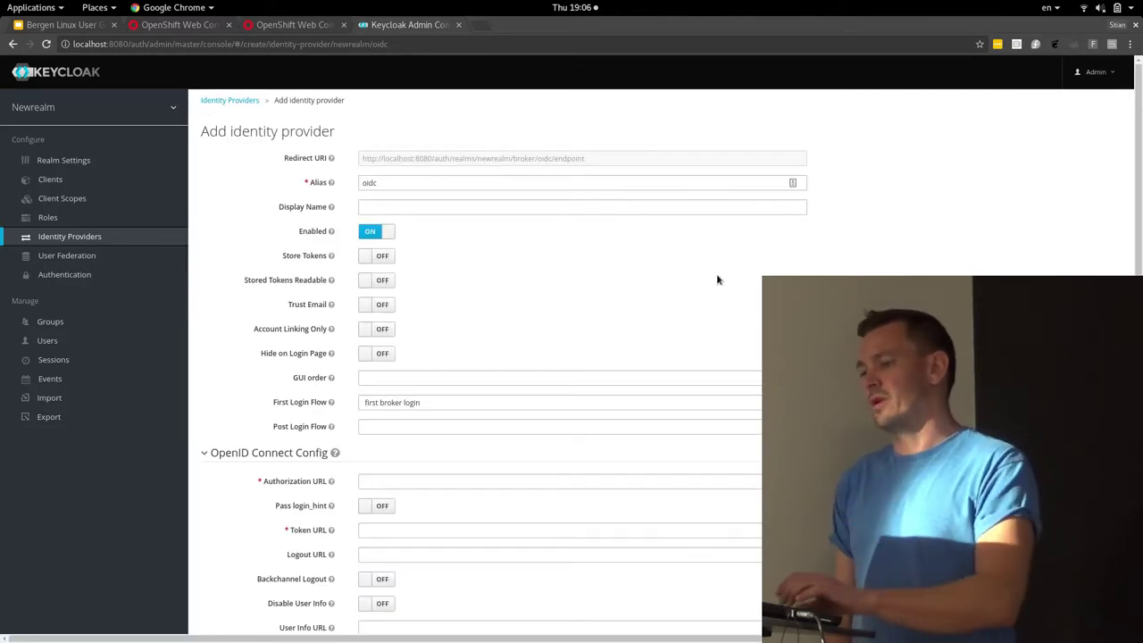
pyautogui.scroll(-2, 716, 280)
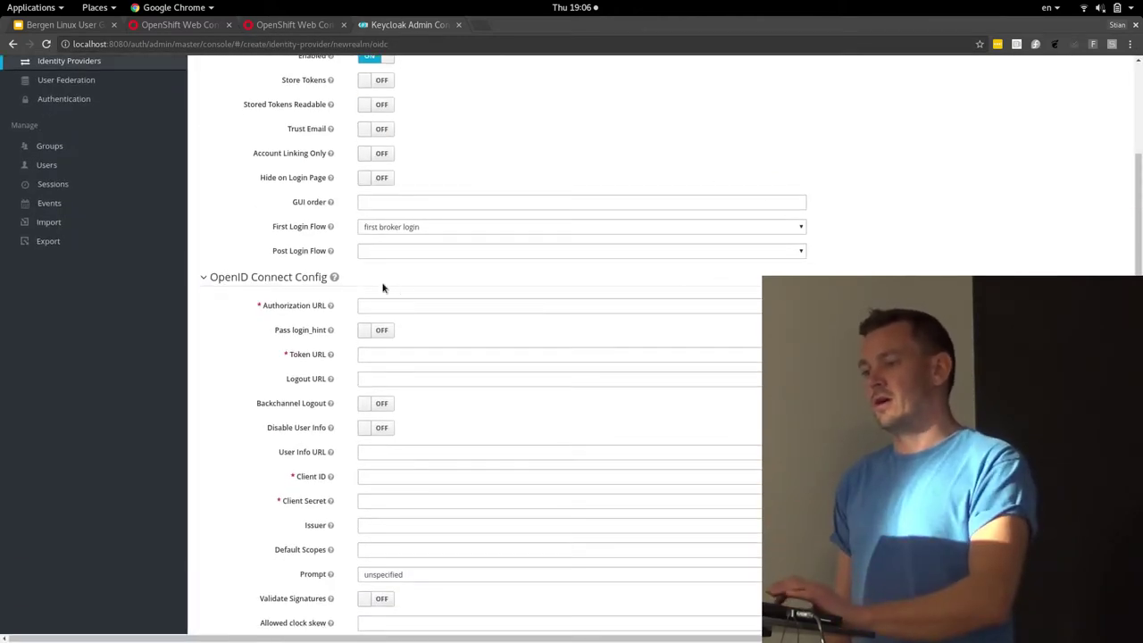
pyautogui.scroll(-3, 315, 434)
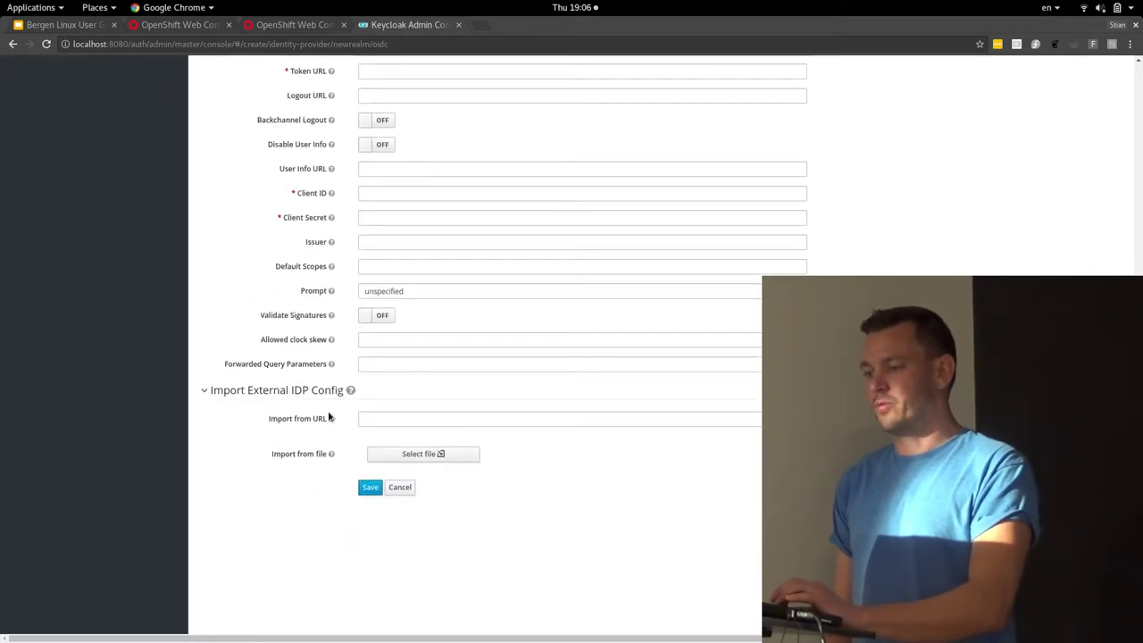
pyautogui.click(377, 419)
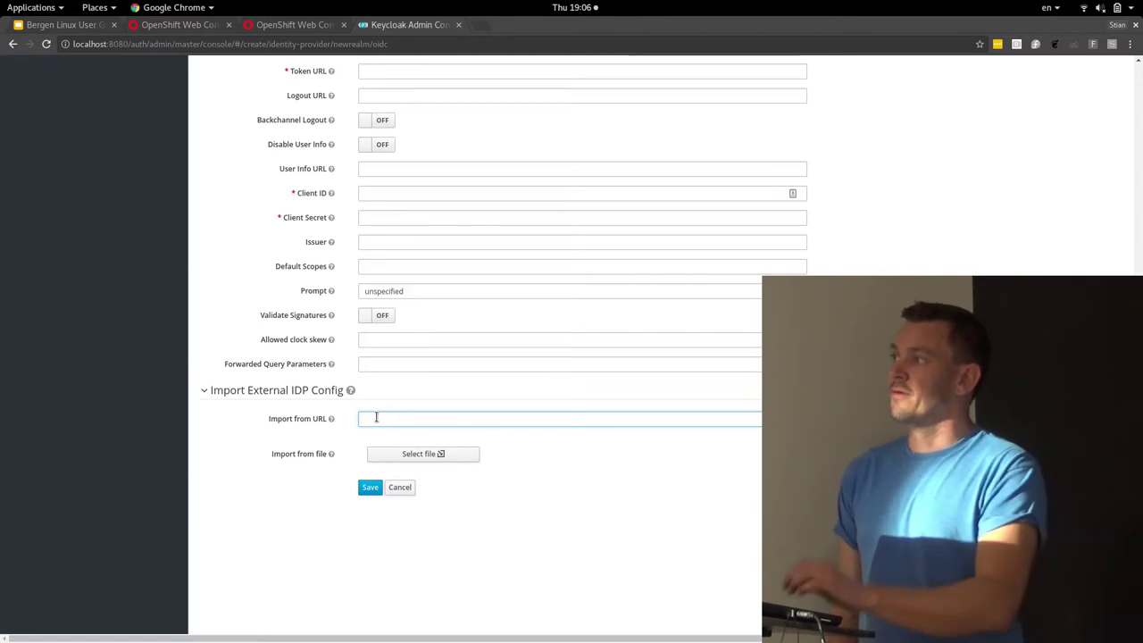
pyautogui.scroll(6, 377, 418)
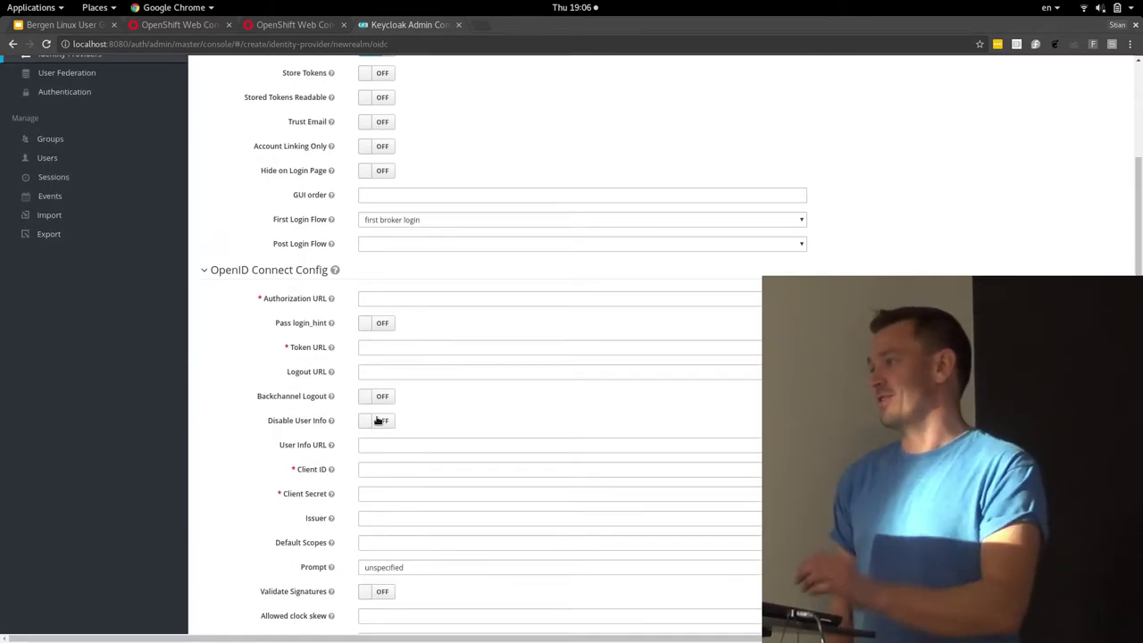
pyautogui.scroll(4, 377, 420)
# Start an ldap user federation provider with vendor Active Directory and review its settings
pyautogui.click(51, 255)
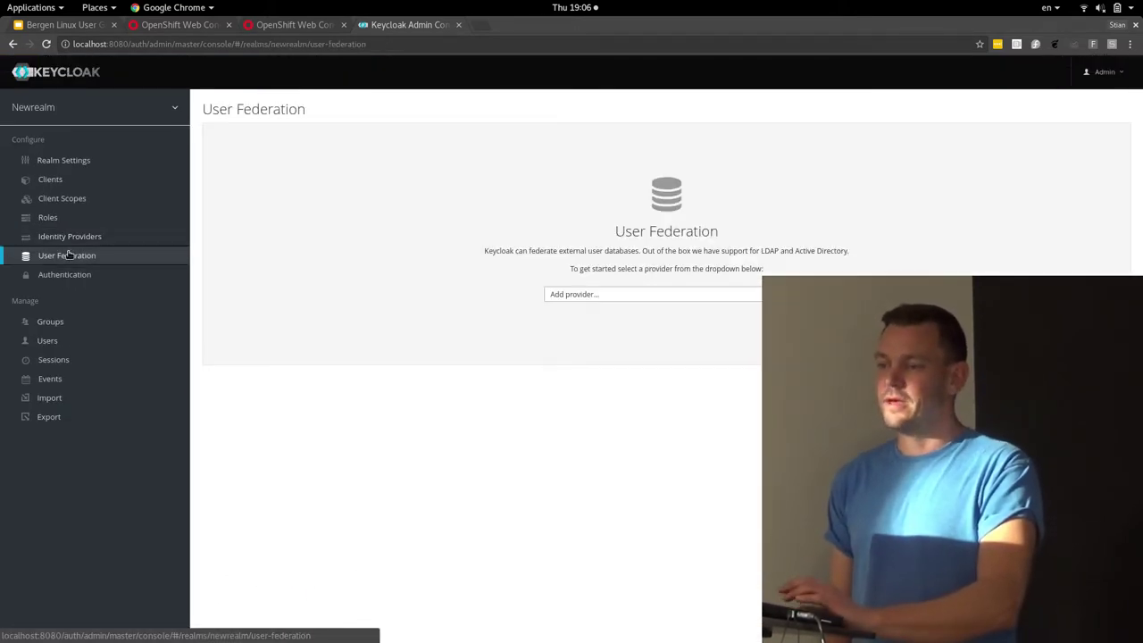
pyautogui.click(698, 294)
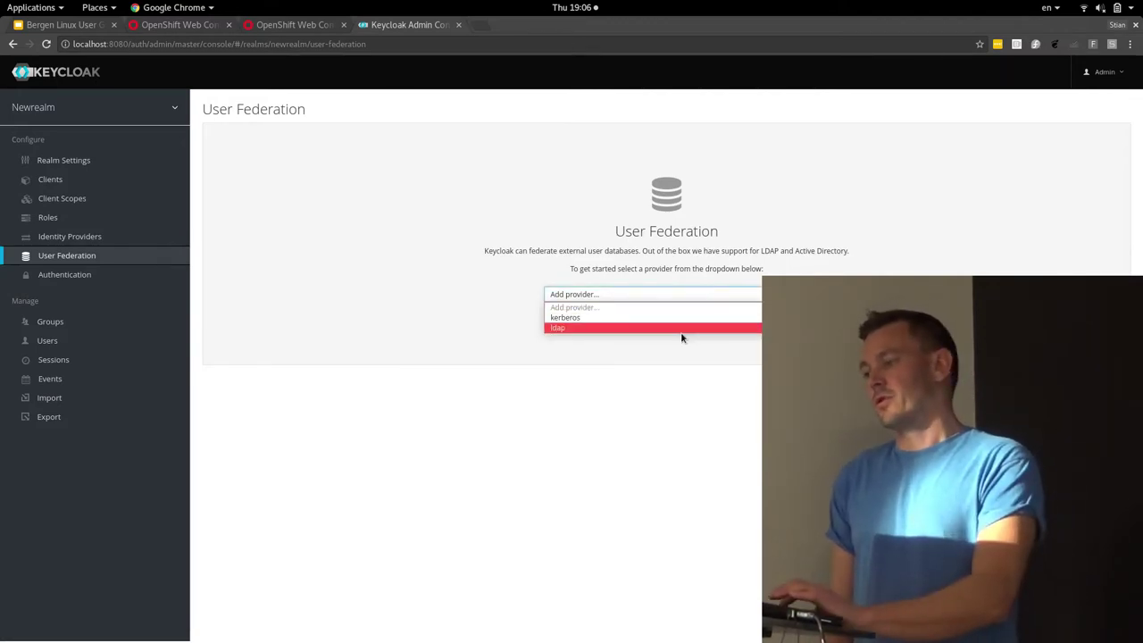
pyautogui.click(682, 329)
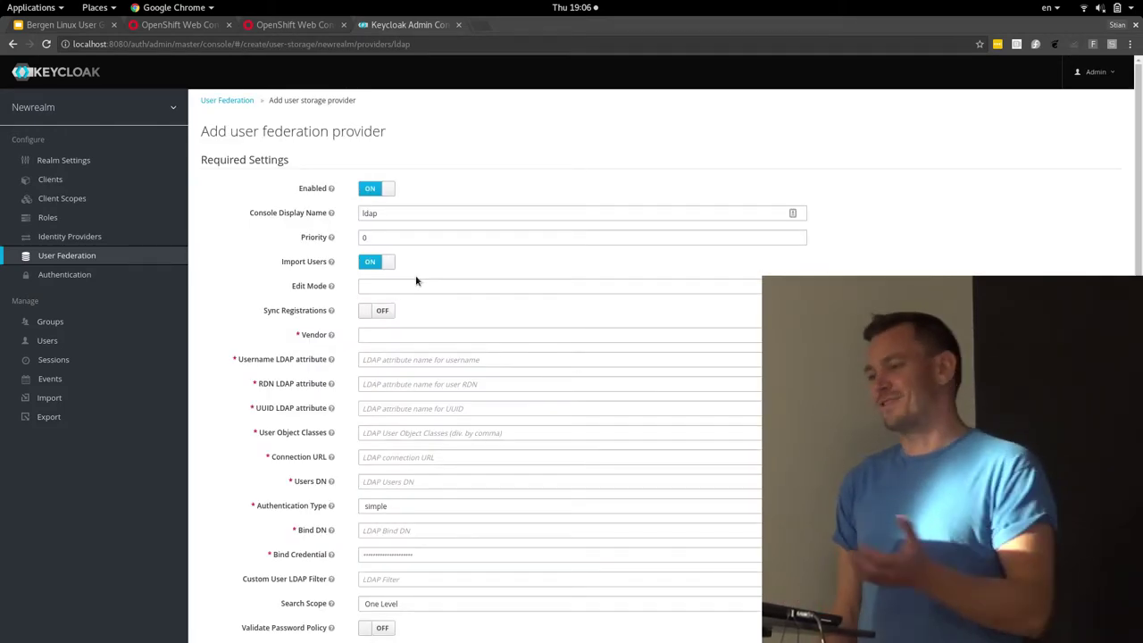
pyautogui.click(447, 336)
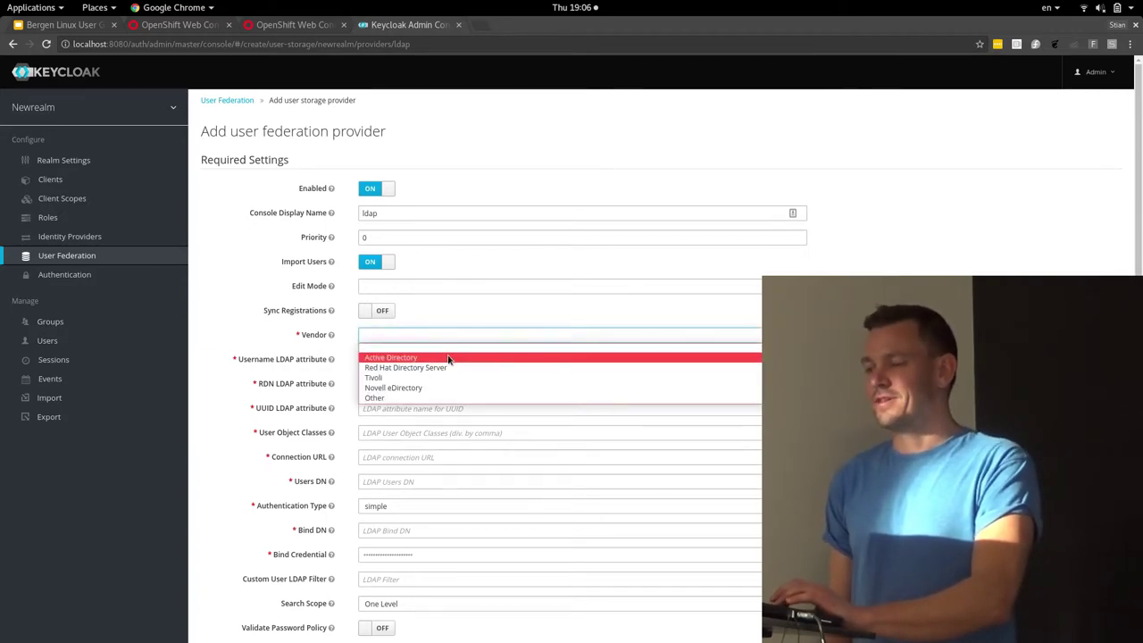
pyautogui.click(450, 358)
pyautogui.scroll(-3, 448, 355)
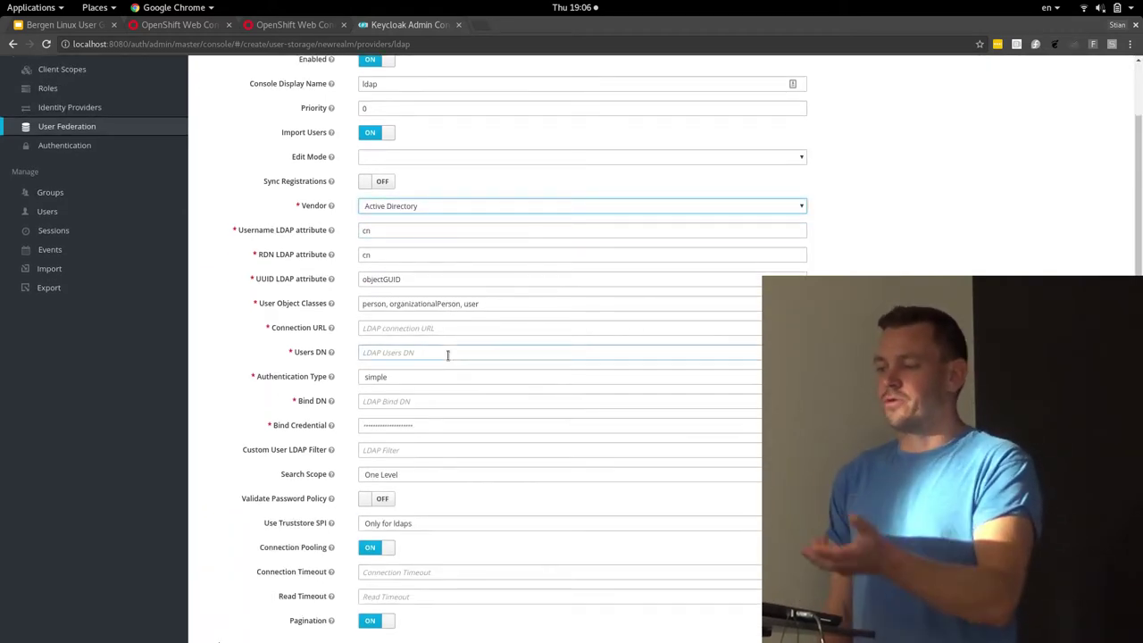
pyautogui.scroll(-5, 449, 355)
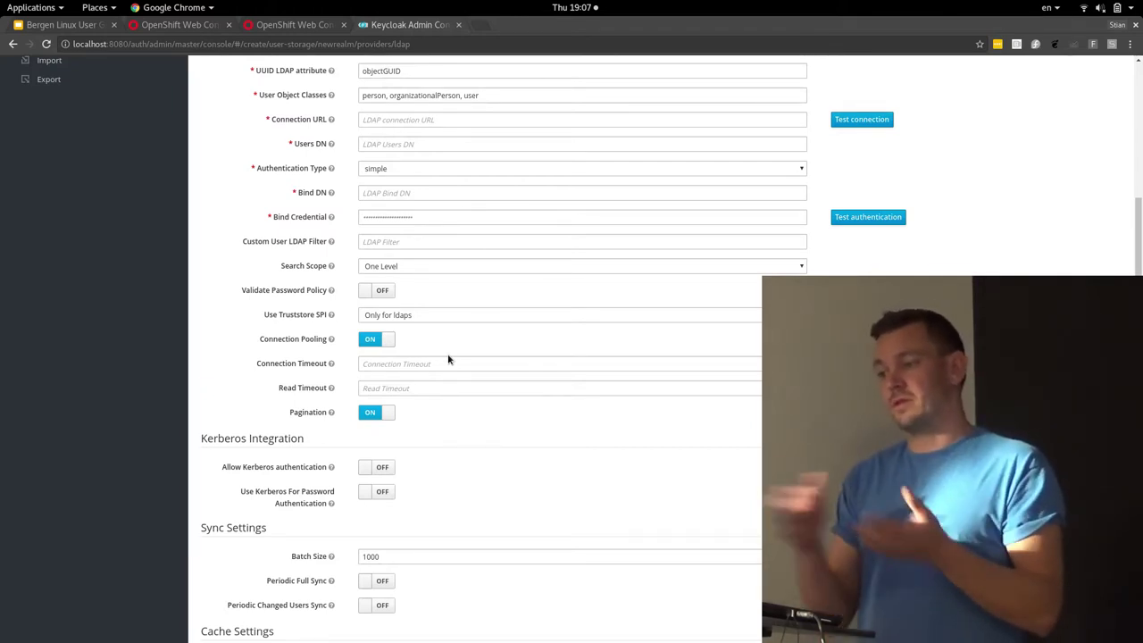
pyautogui.scroll(5, 448, 358)
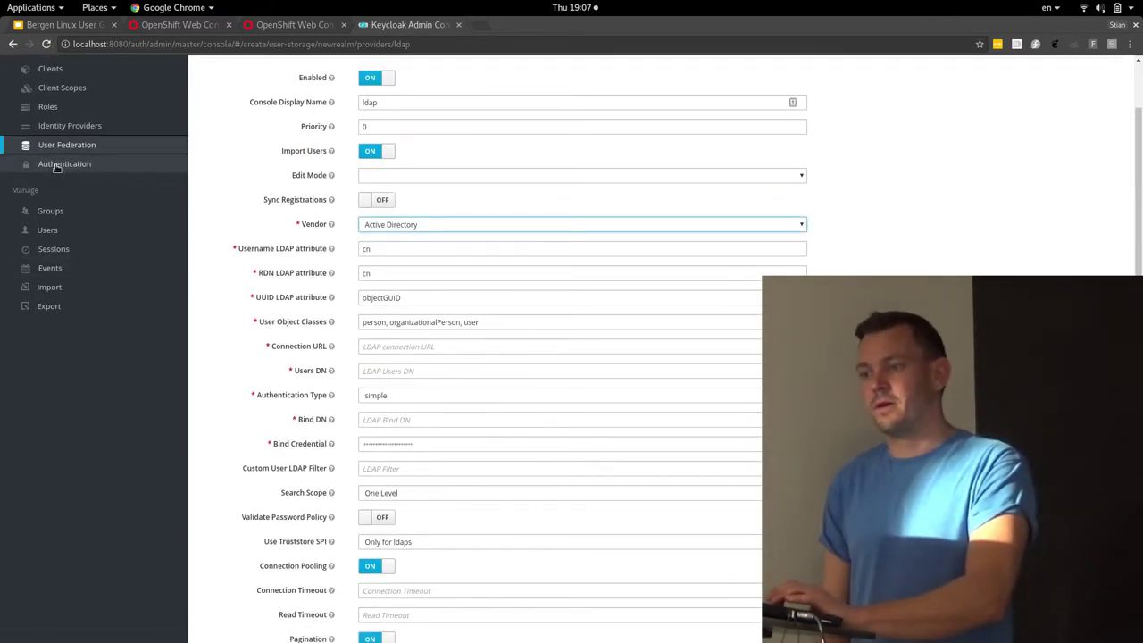
pyautogui.click(66, 165)
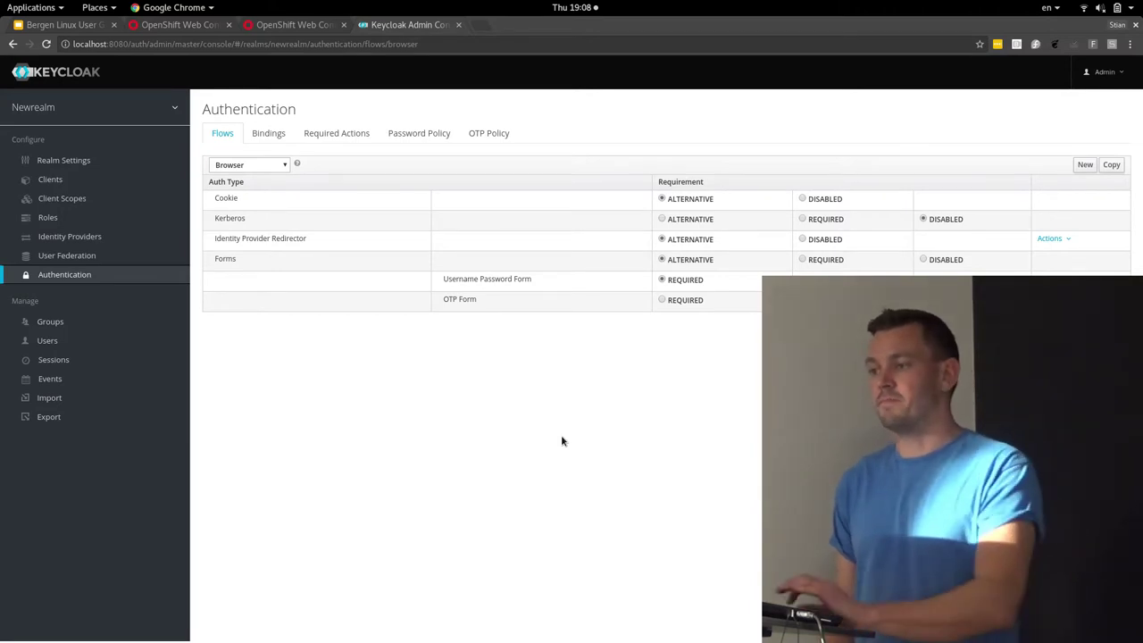
# Glance at the realm login window, then open Newrealm's Users list
pyautogui.hotkey('alt', 'Tab')
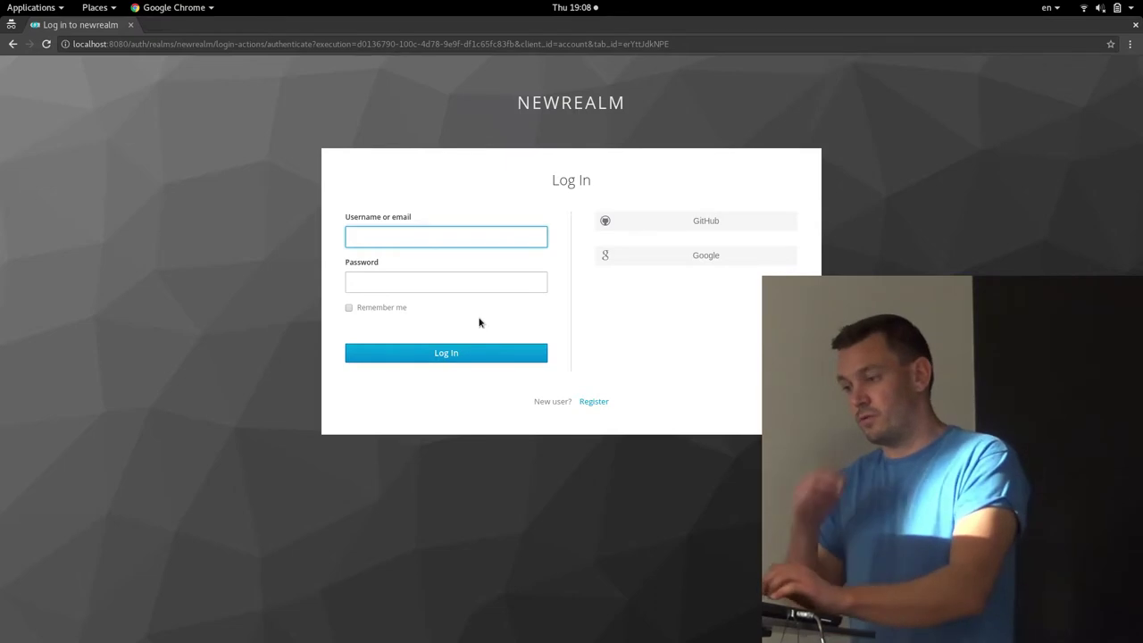
pyautogui.hotkey('alt', 'Tab')
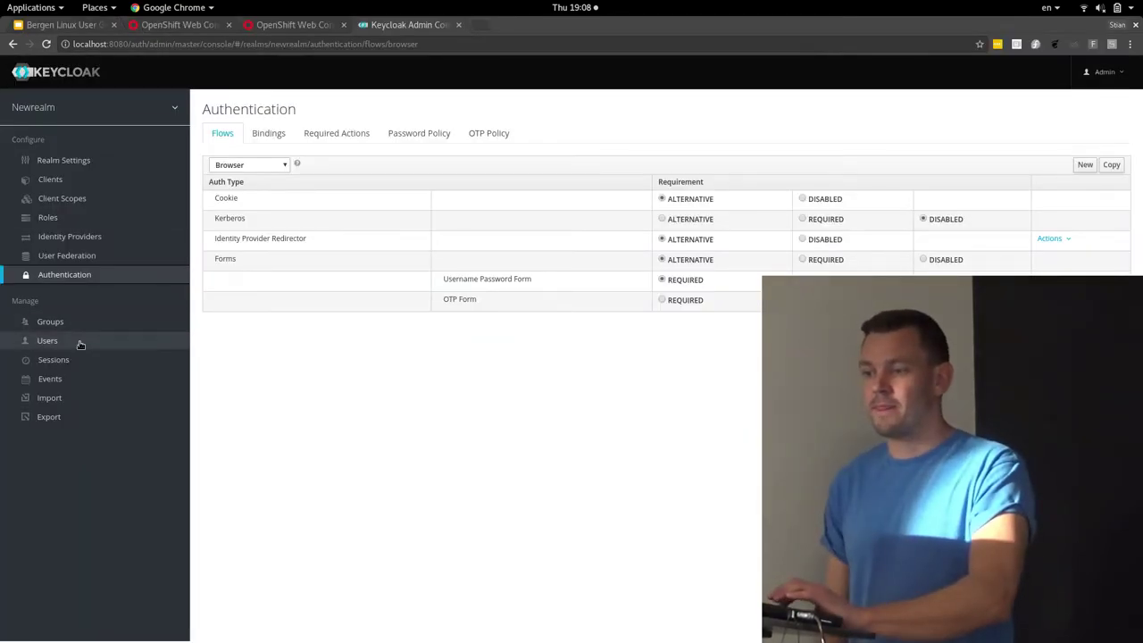
pyautogui.click(80, 340)
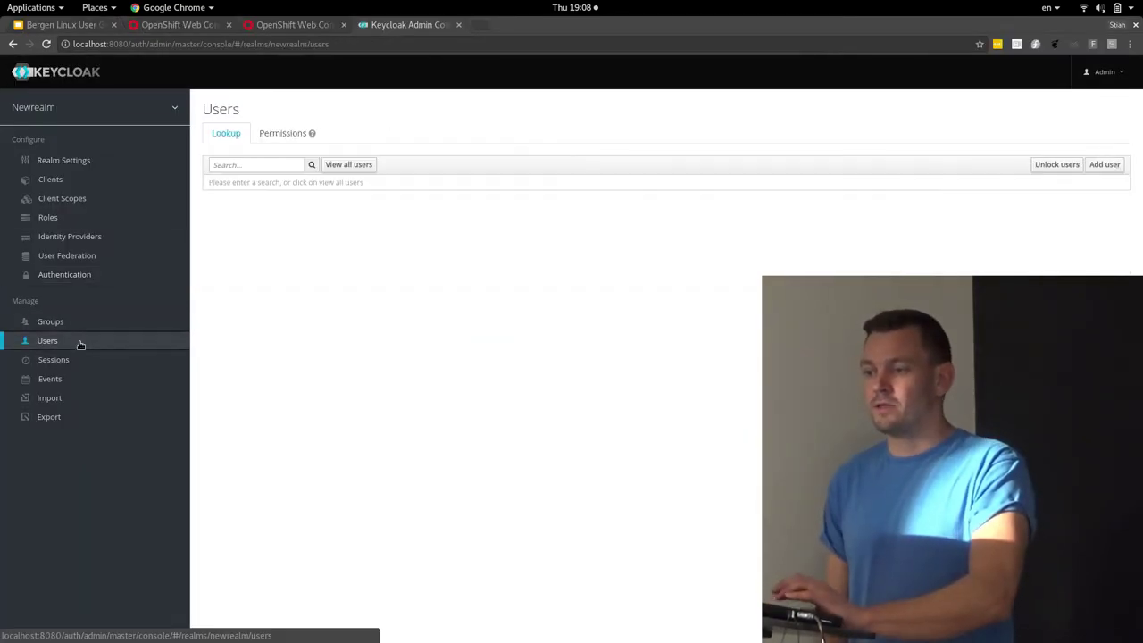
# Create a new user with a test username
pyautogui.click(1103, 164)
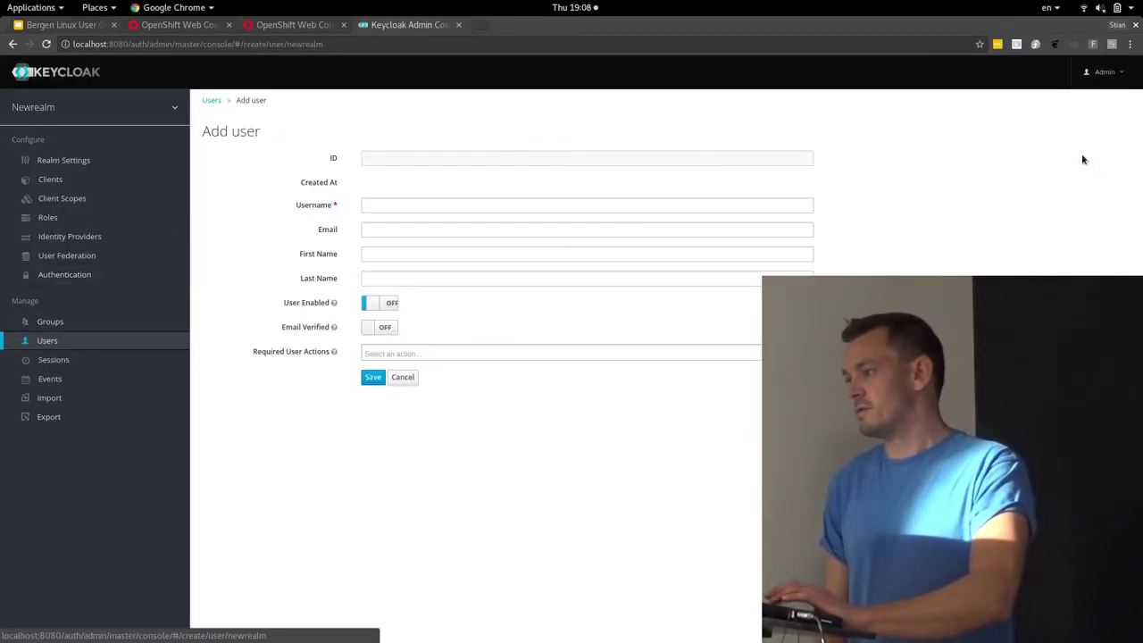
pyautogui.click(518, 205)
pyautogui.write('stian')
pyautogui.press('Tab')
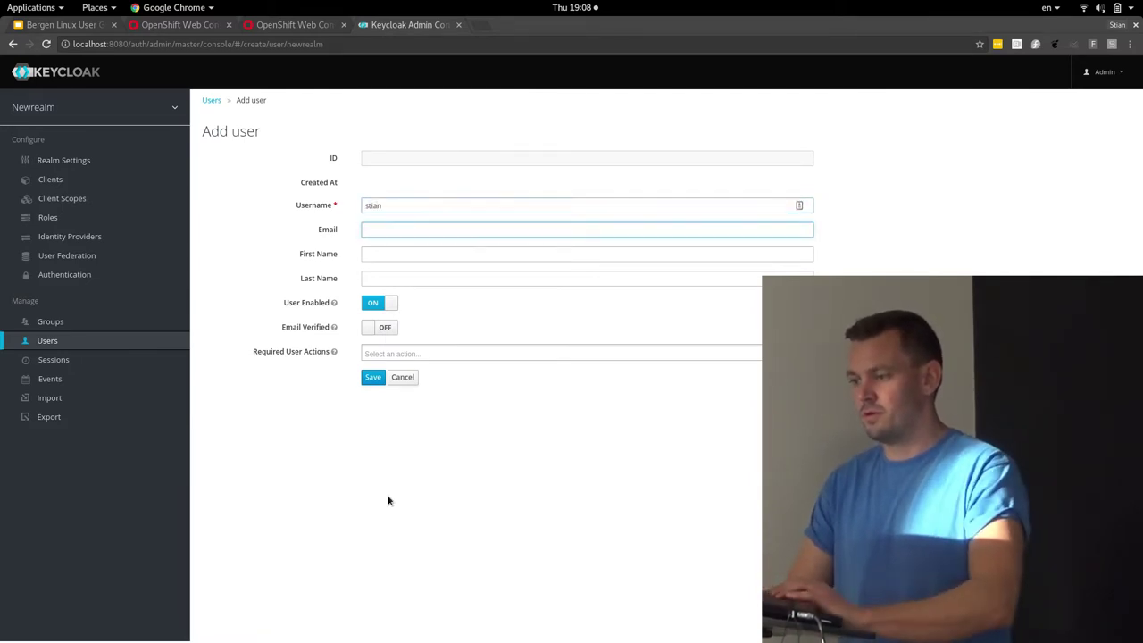
pyautogui.click(372, 376)
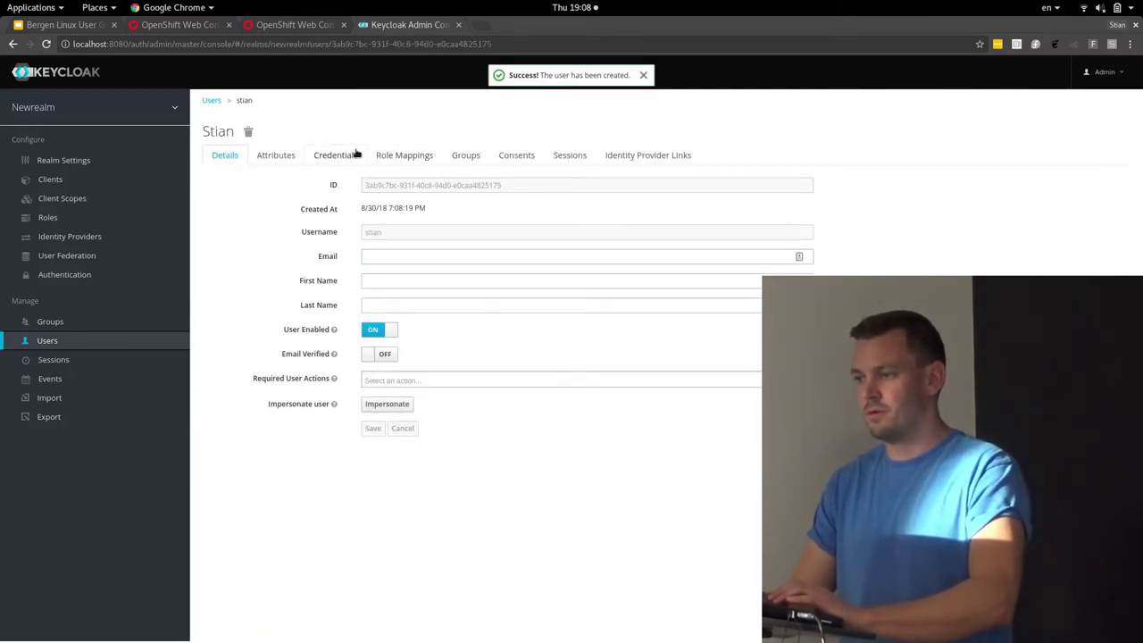
# Reset the user's password with Temporary turned off and confirm the change
pyautogui.click(337, 156)
pyautogui.click(382, 217)
pyautogui.write('test')
pyautogui.press('Tab')
pyautogui.write('test')
pyautogui.click(380, 265)
pyautogui.click(387, 290)
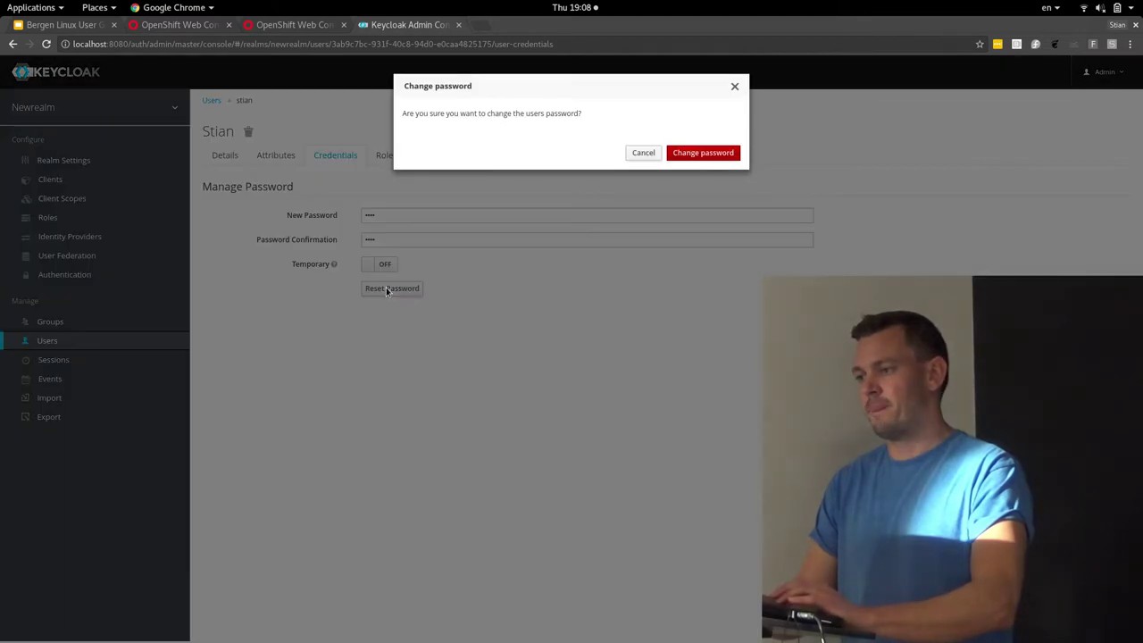
pyautogui.click(697, 154)
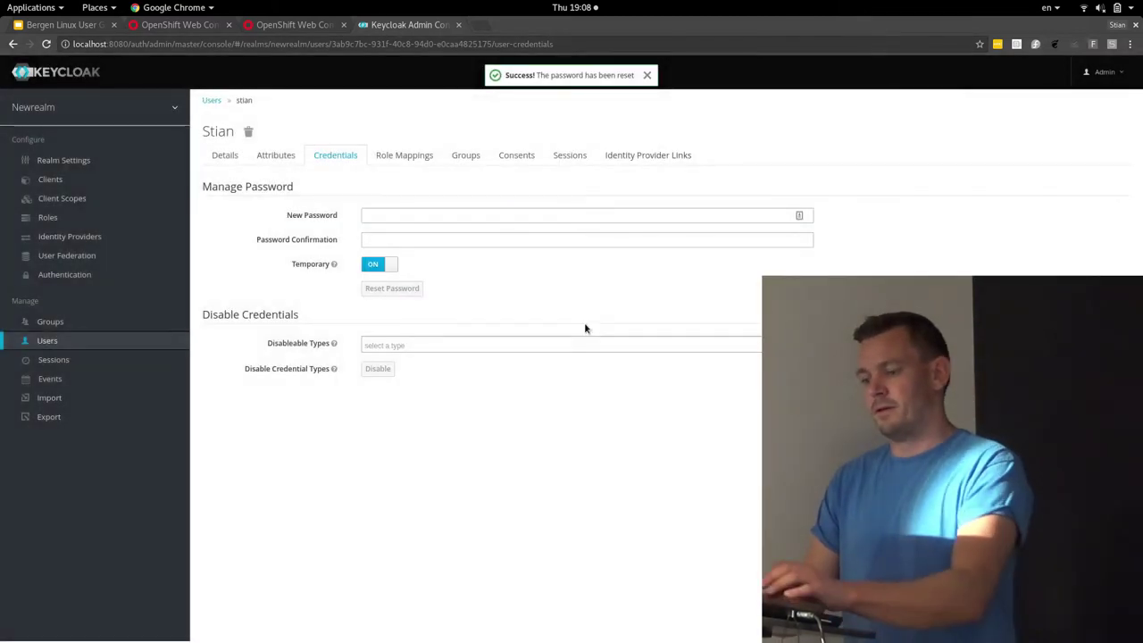
# Sign in to the realm's account console as the new user
pyautogui.hotkey('alt', 'Tab')
pyautogui.write('stian')
pyautogui.press('Tab')
pyautogui.write('te')
pyautogui.press('Return')
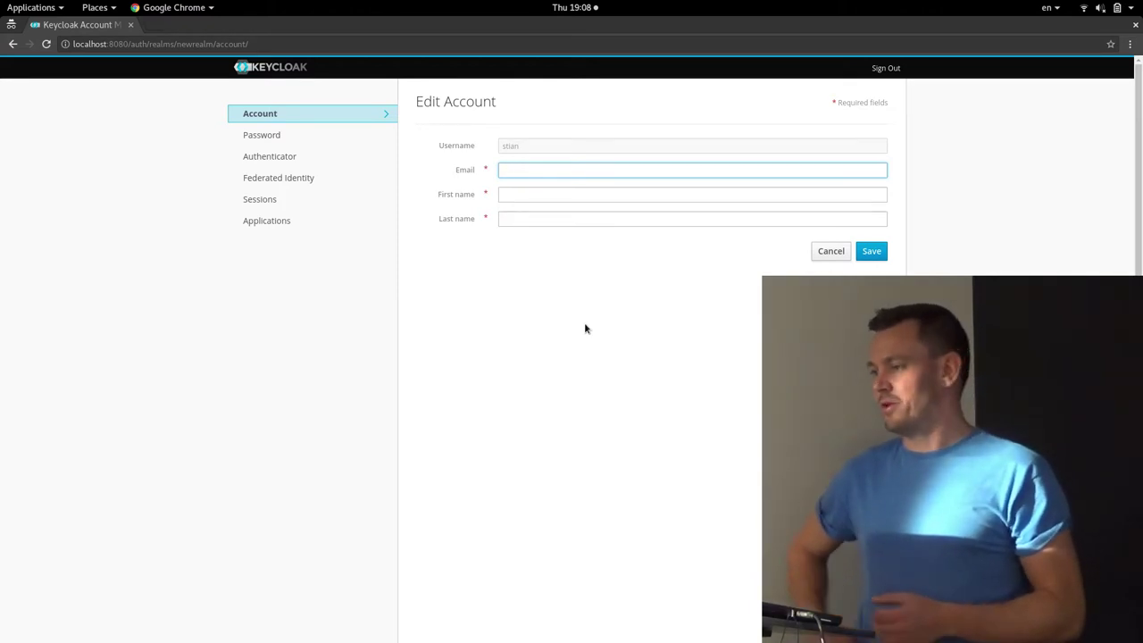
# View the Authenticator OTP setup page, then the Federated Identity page listing GitHub and Google
pyautogui.click(301, 157)
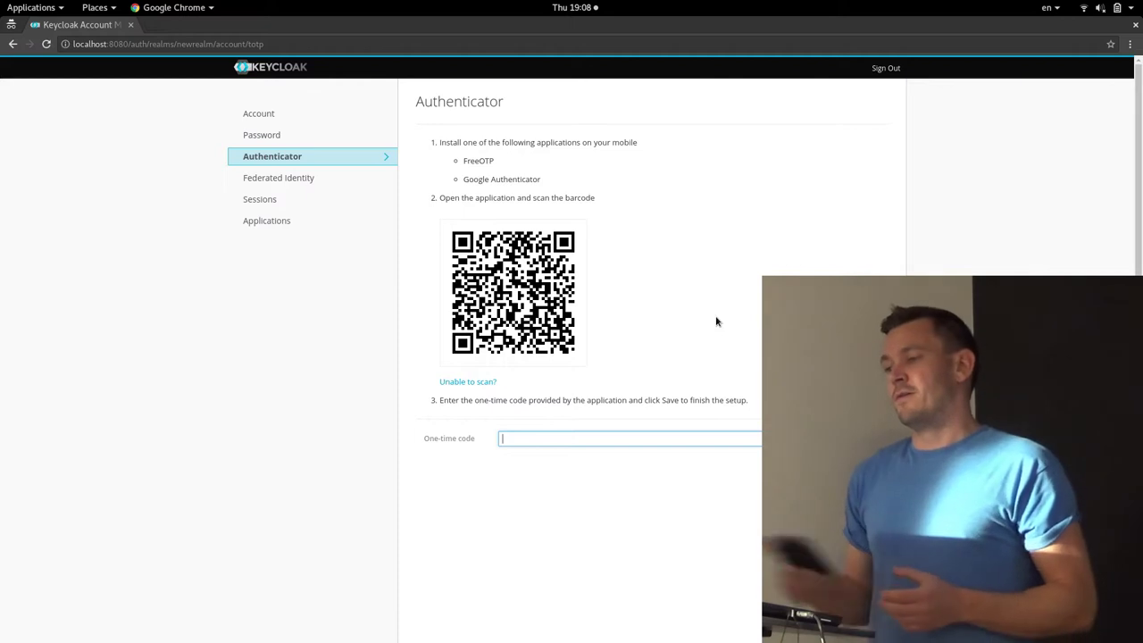
pyautogui.click(353, 187)
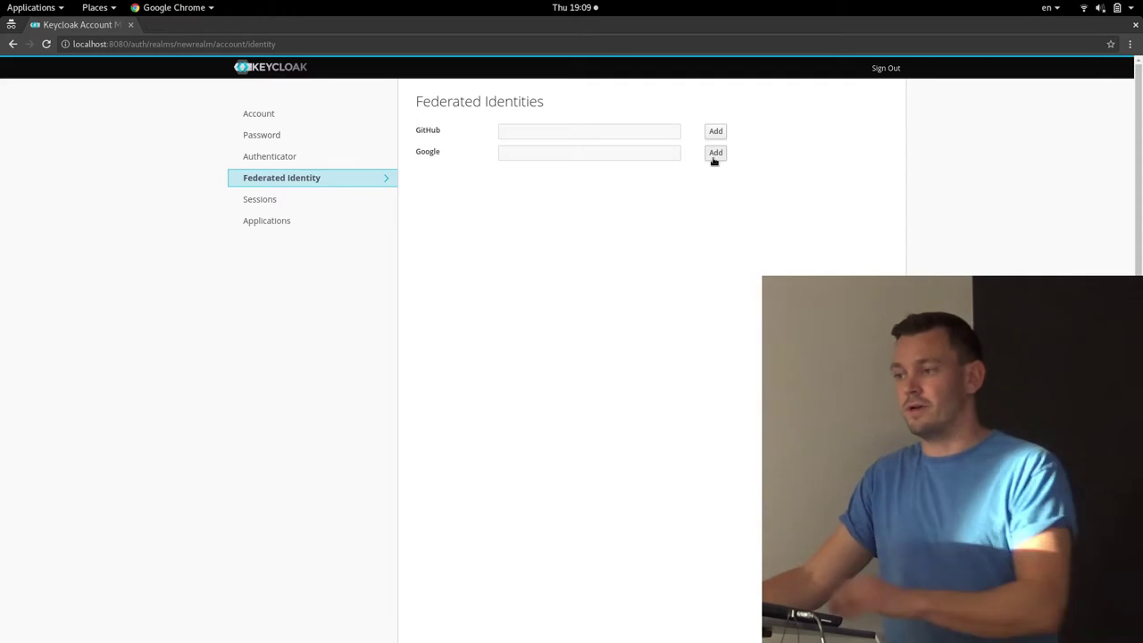
# Review the user's active Sessions and Applications permissions, then switch back to the admin console window
pyautogui.click(277, 199)
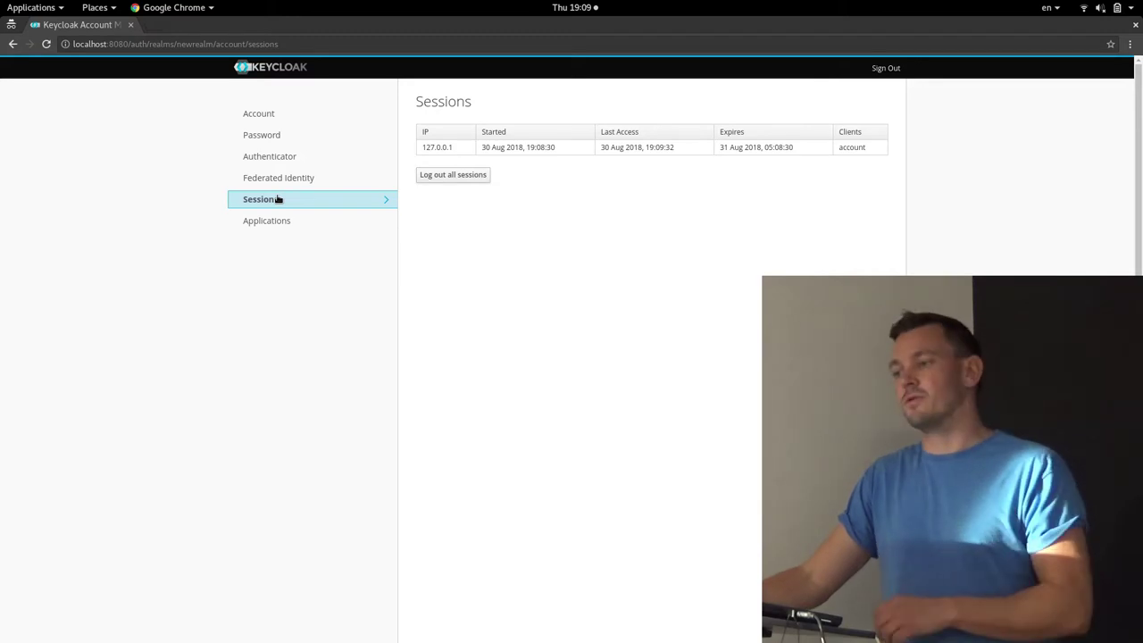
pyautogui.click(281, 223)
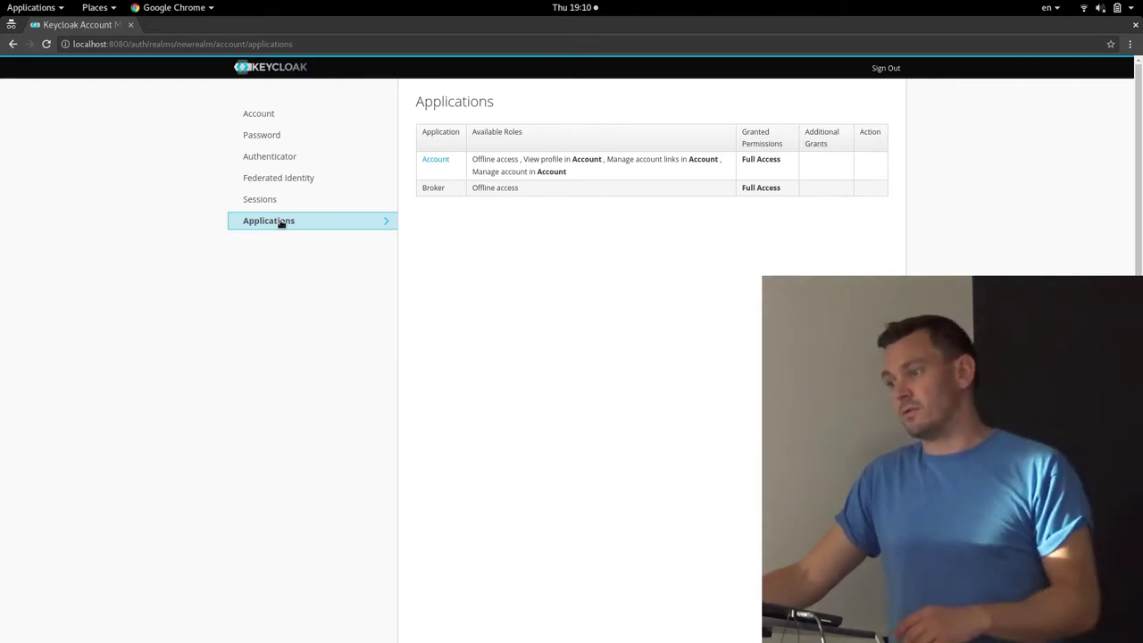
pyautogui.hotkey('alt', 'Tab')
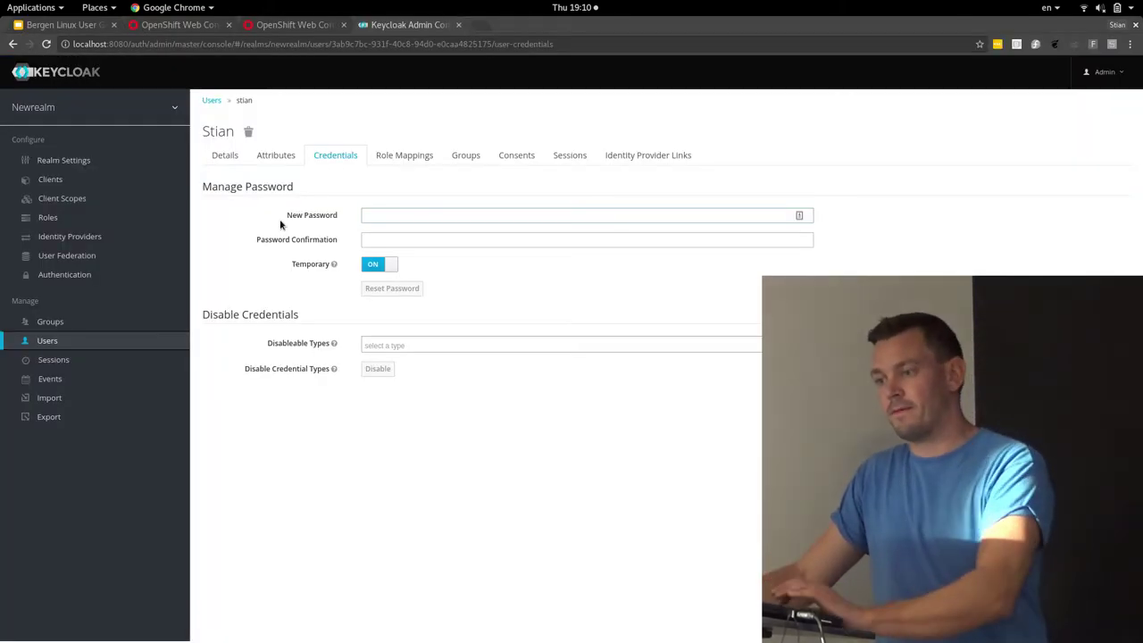
# Check the realm's active sessions per client, then switch to the Google Slides browser tab
pyautogui.click(47, 358)
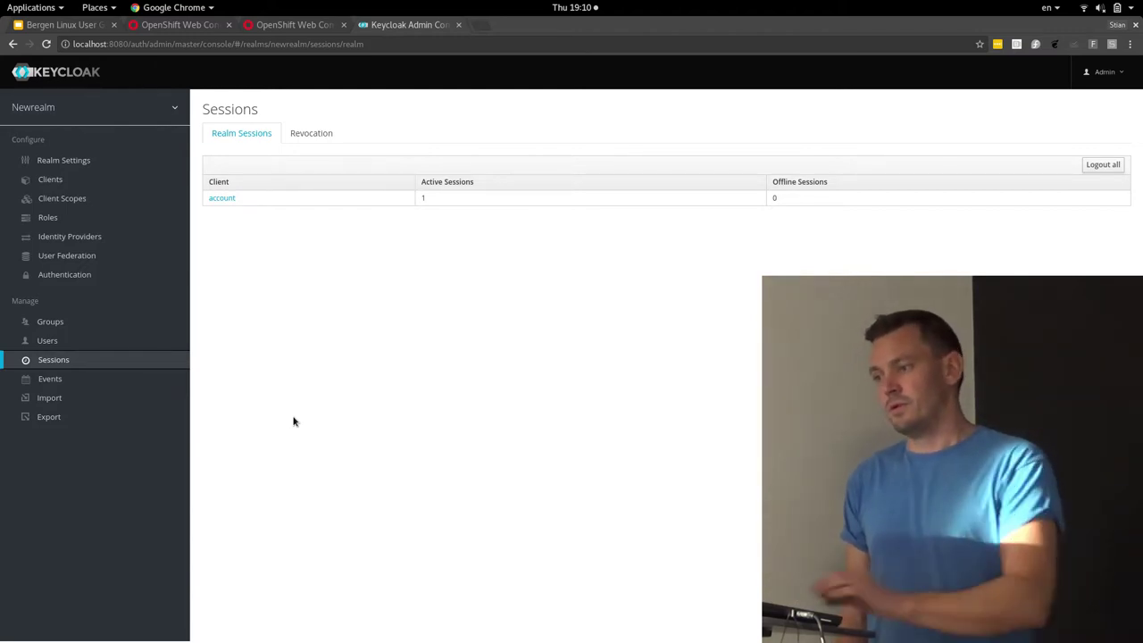
pyautogui.click(41, 27)
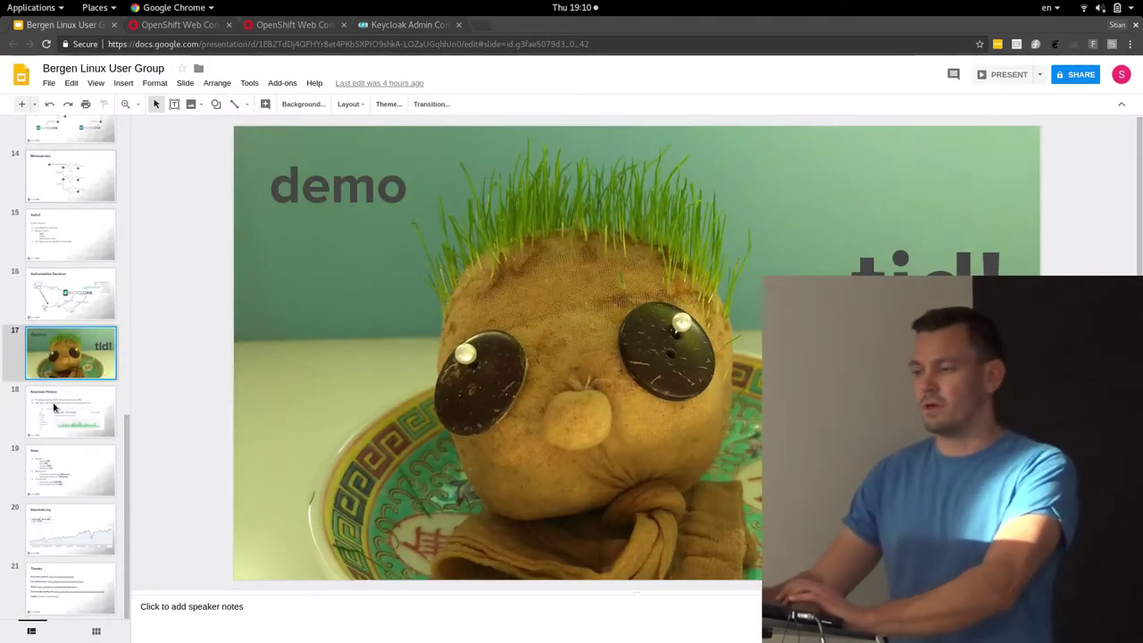
# Select slide 18, 'Keycloak History', in the filmstrip
pyautogui.click(53, 407)
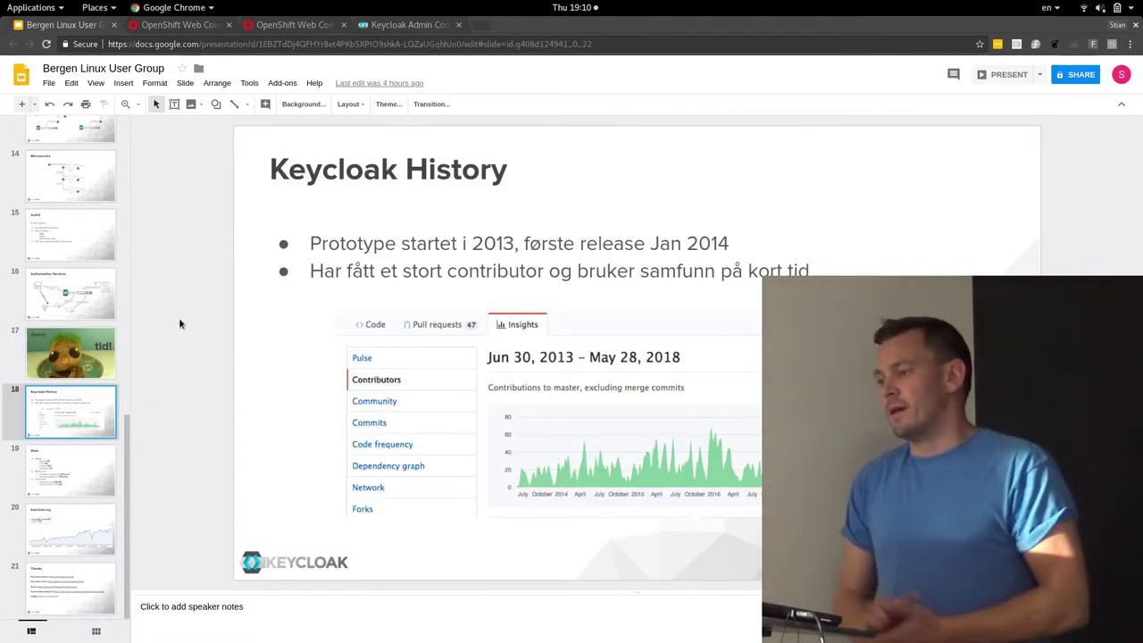